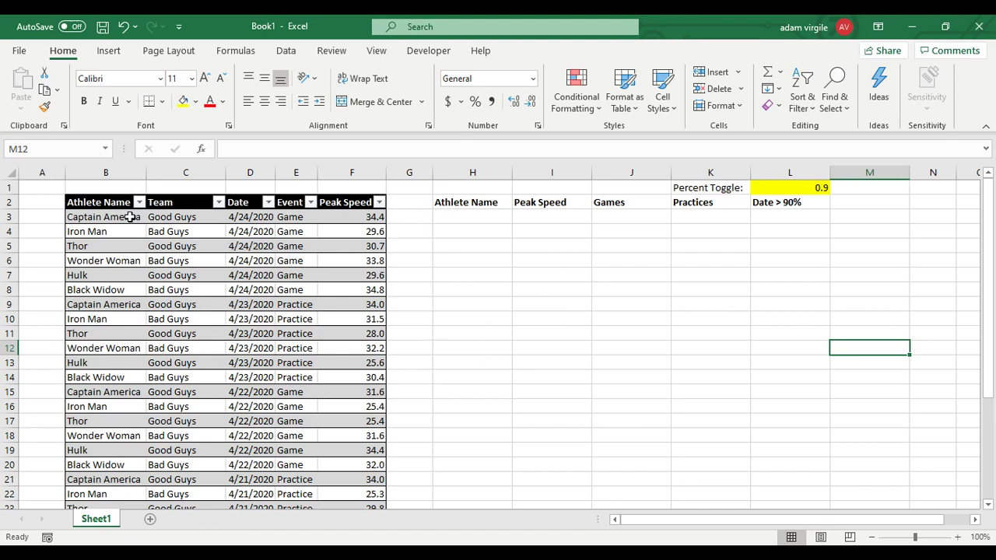
Review the athlete data columns: Athlete Name, Team, Date, Event and Peak Speed
click(473, 220)
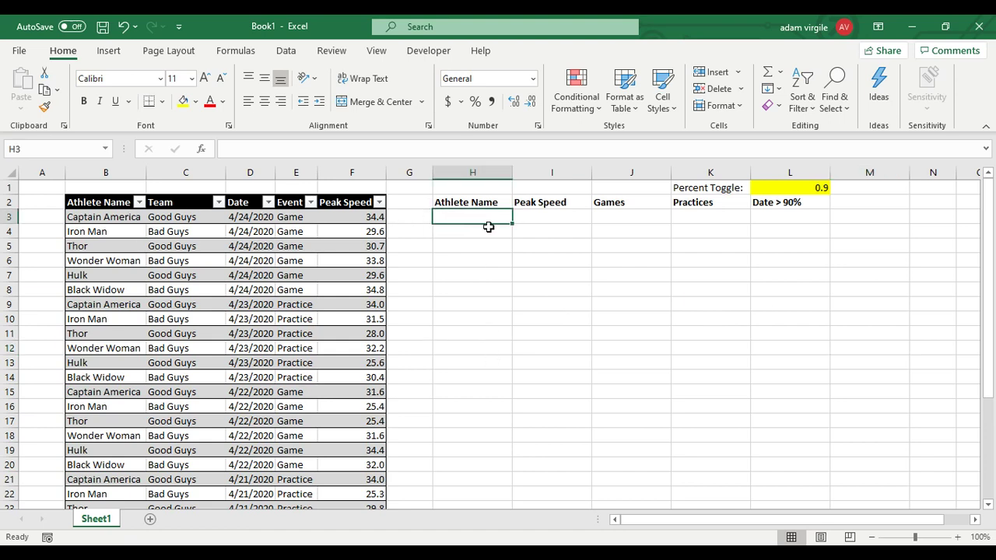
click(133, 222)
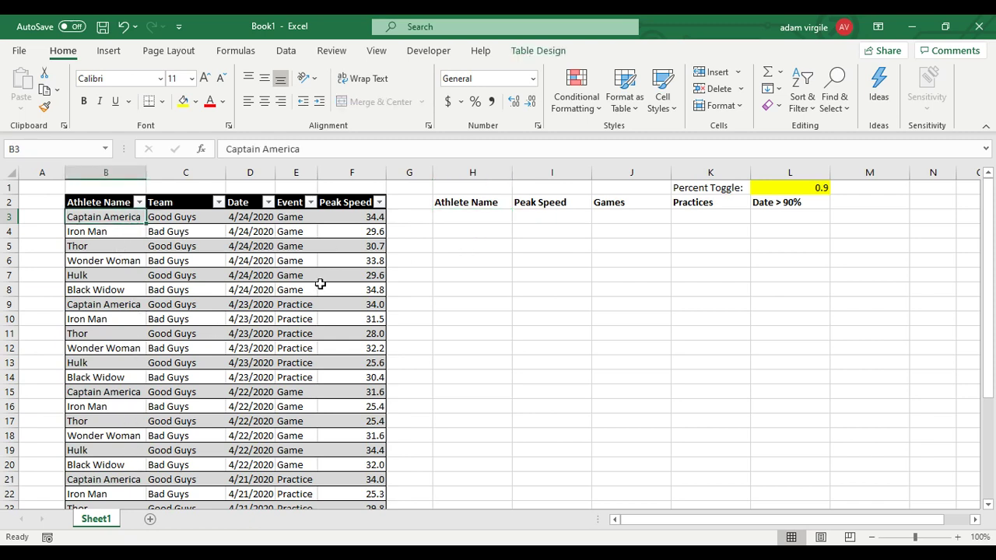
click(115, 203)
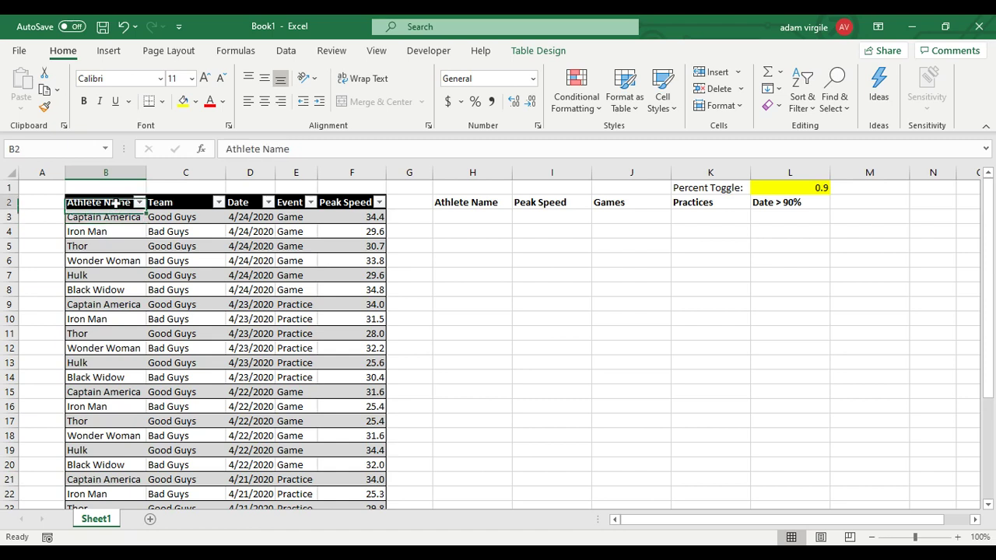
click(194, 200)
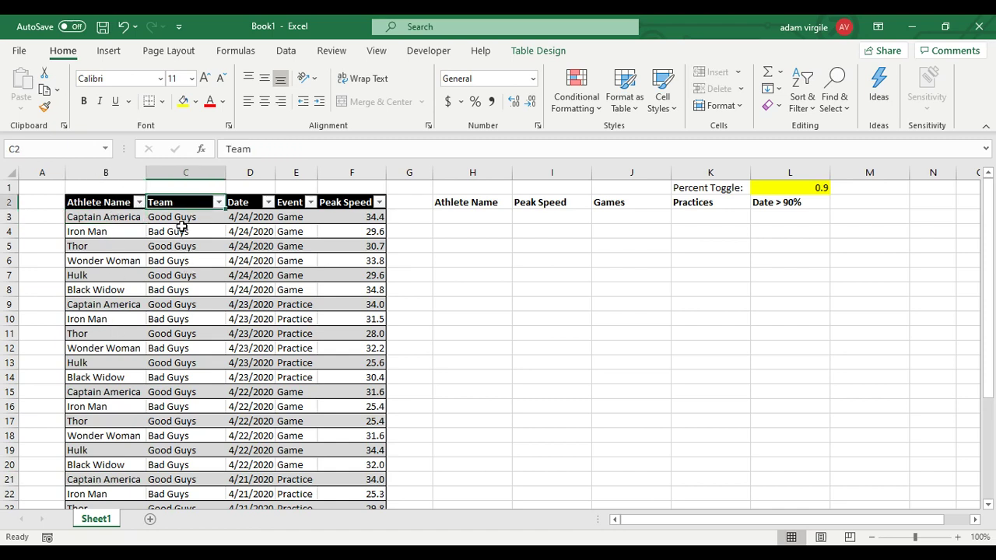
click(241, 205)
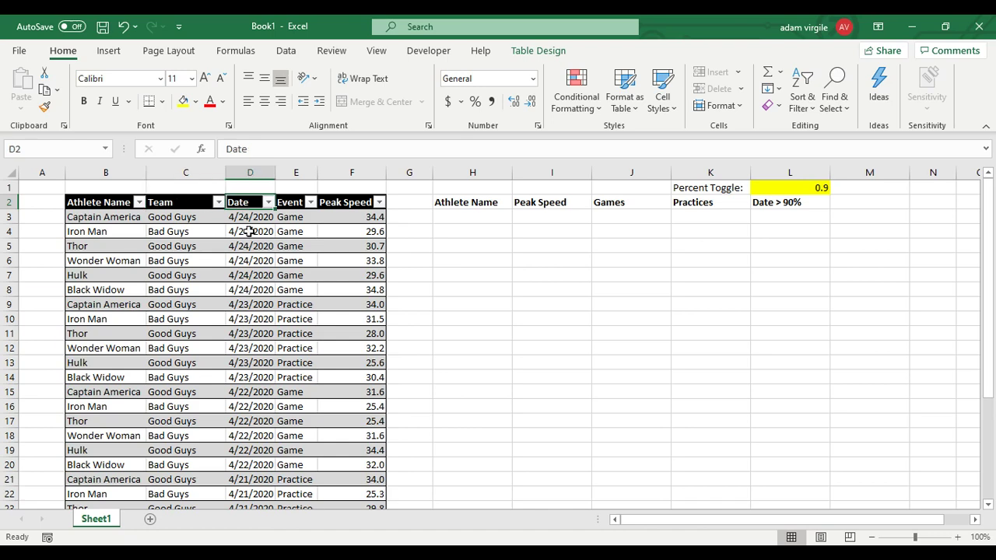
scroll(253, 334, down, 4)
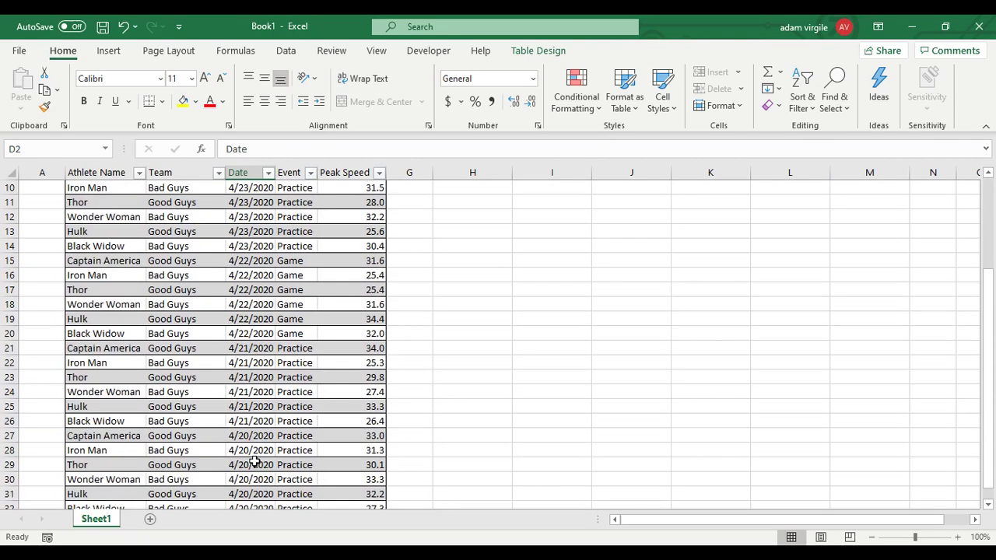
scroll(261, 420, up, 4)
click(293, 221)
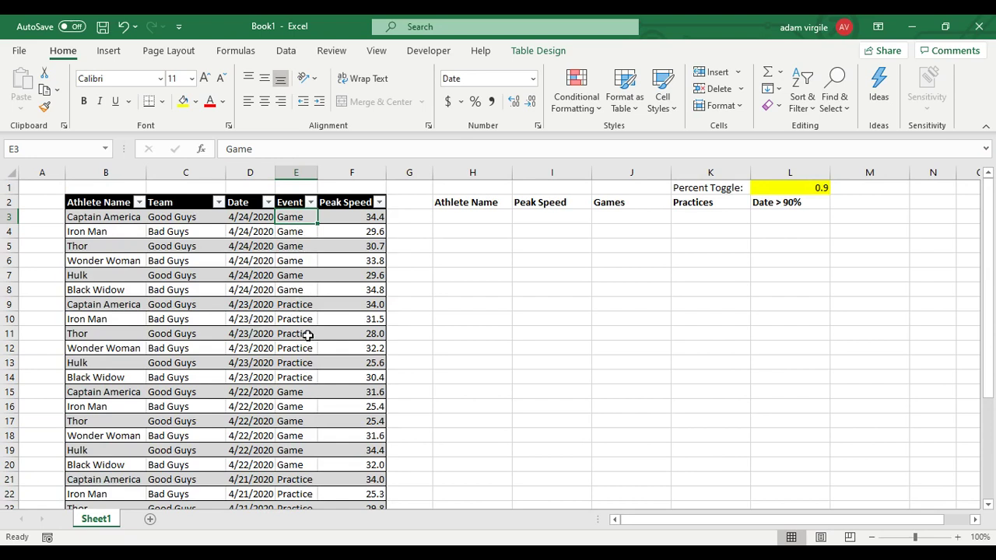
click(366, 218)
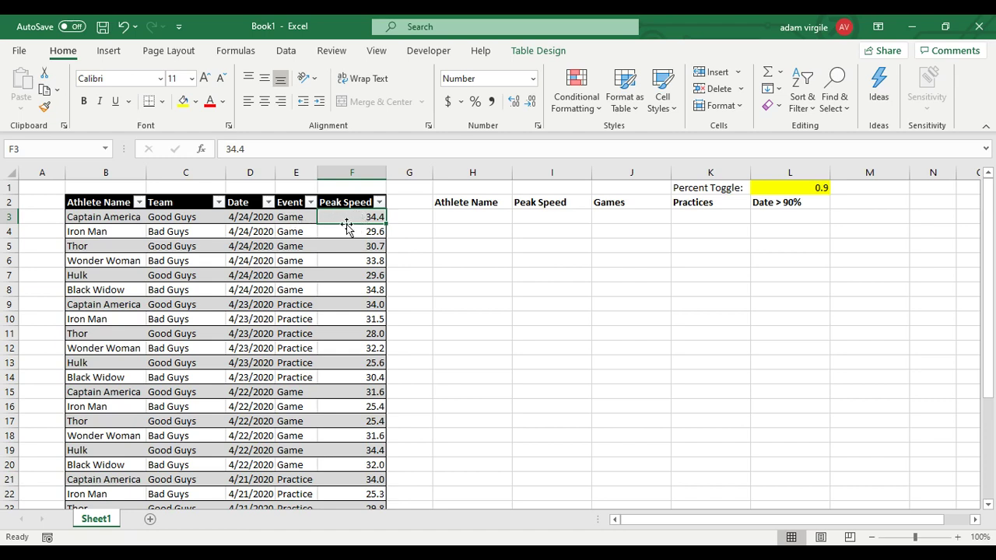
click(288, 228)
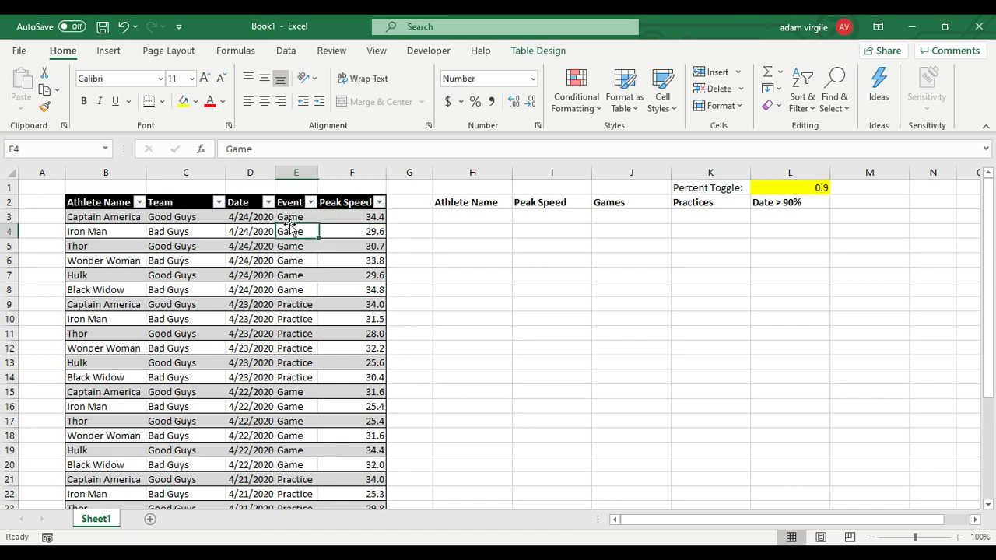
Compare the Peak Speed values, including 34.4, with the Peak Speed and Games summary columns
click(298, 218)
click(462, 216)
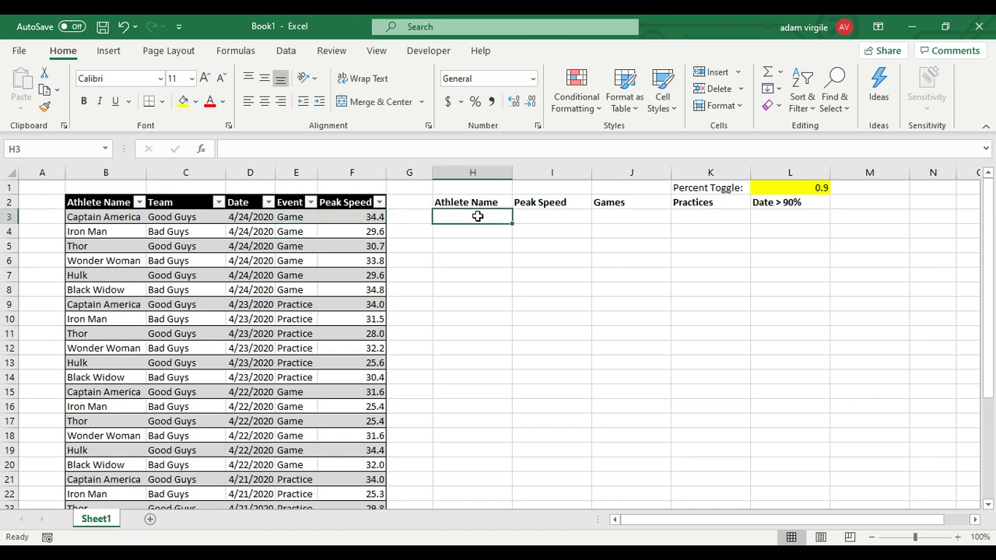
click(366, 218)
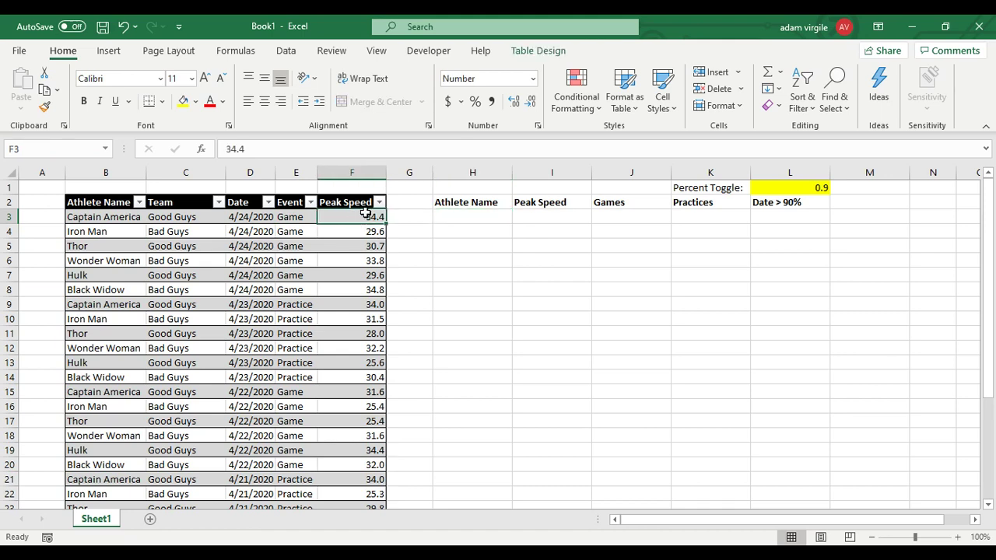
click(553, 220)
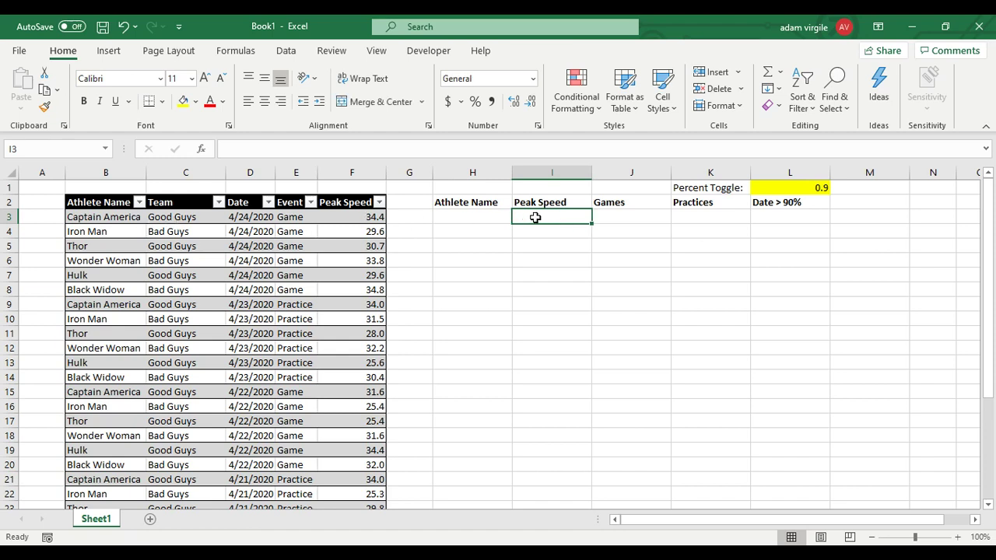
click(606, 216)
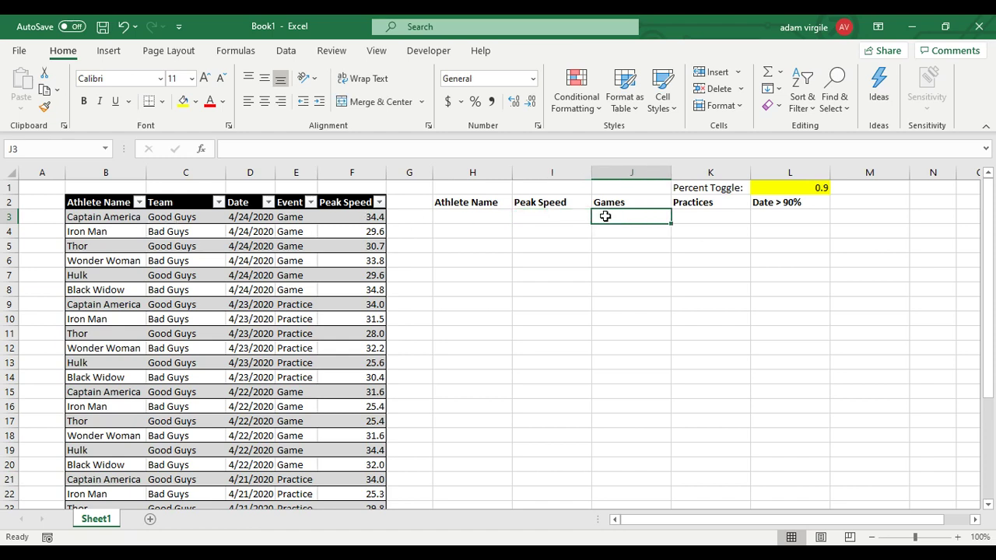
click(380, 217)
click(608, 217)
Review the Practices peak and Date > 90% summary headers, then select H3
click(705, 219)
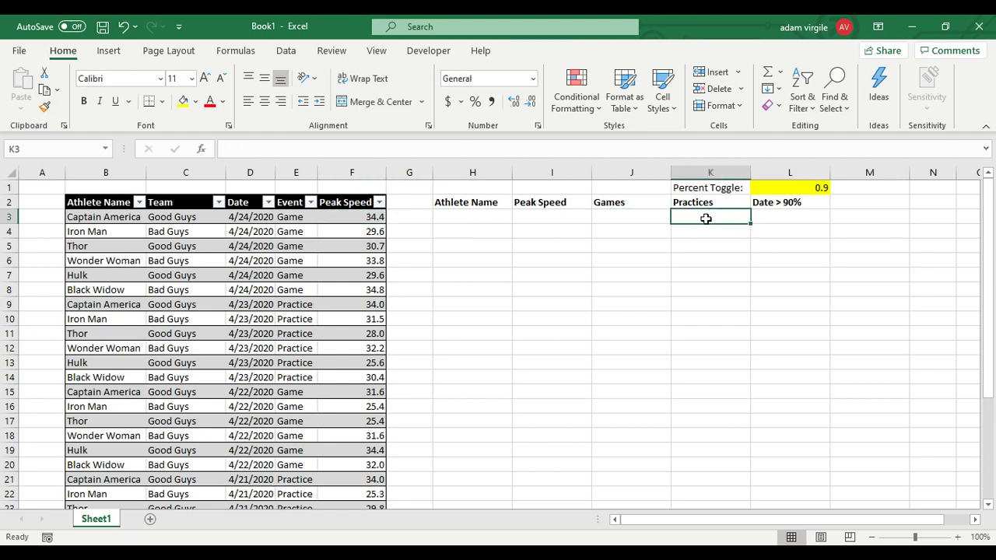
click(766, 217)
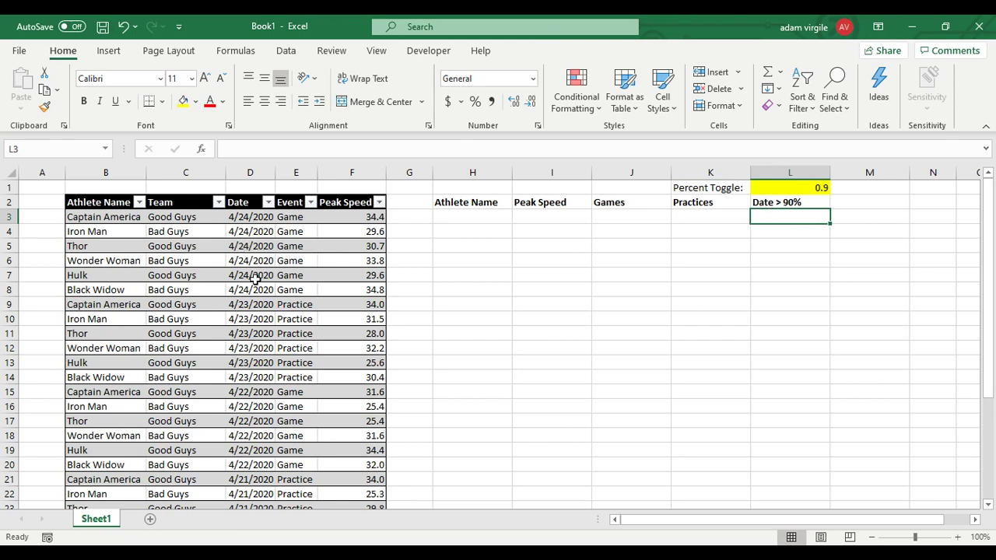
click(802, 205)
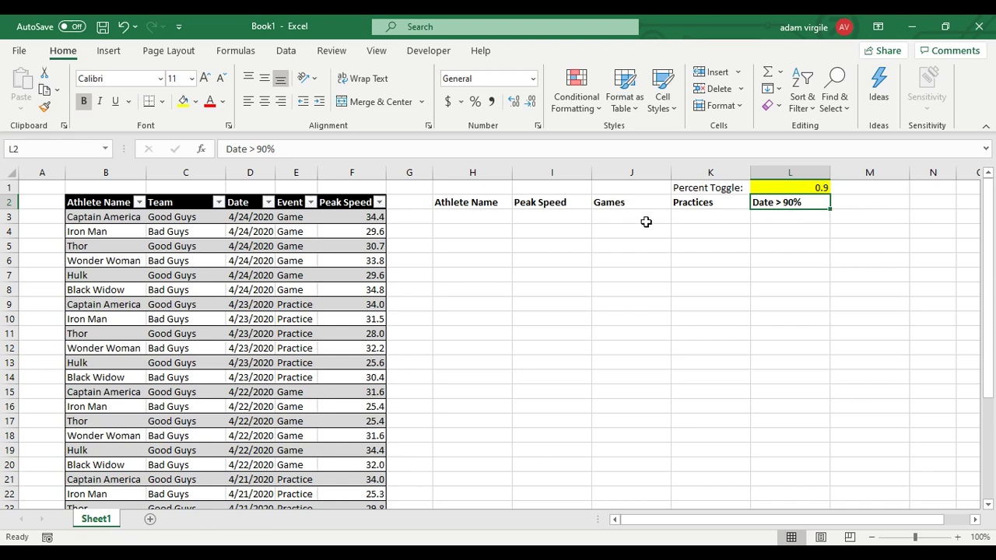
click(371, 218)
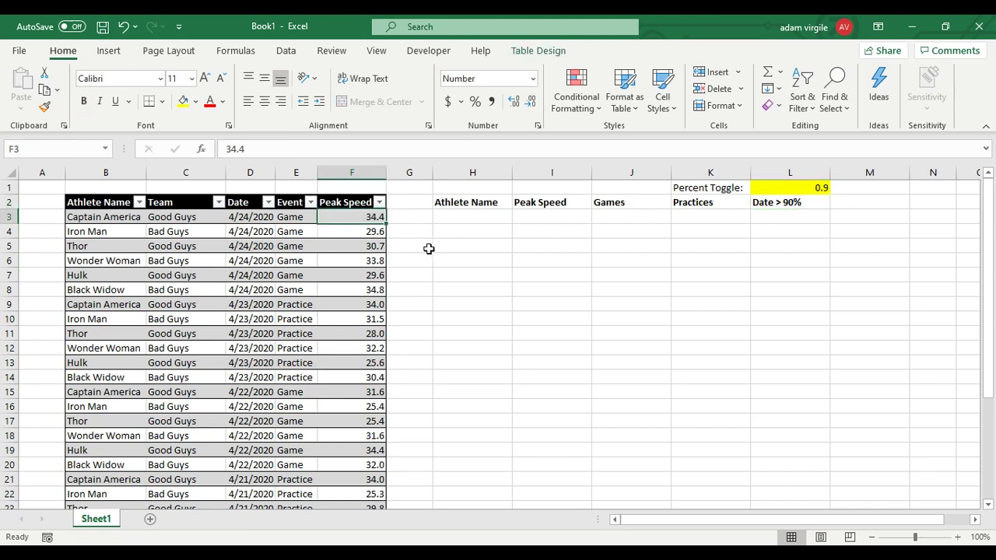
click(774, 223)
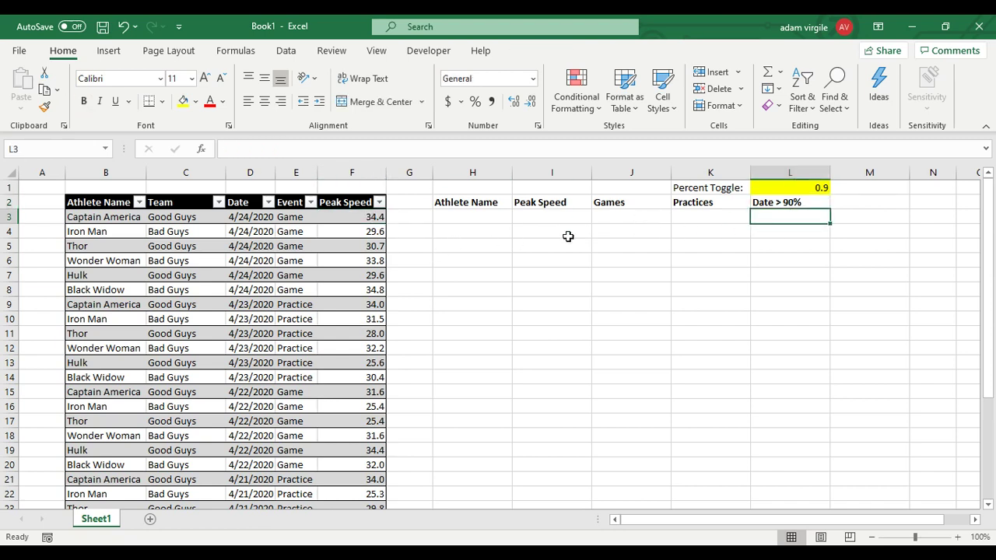
click(462, 227)
click(462, 218)
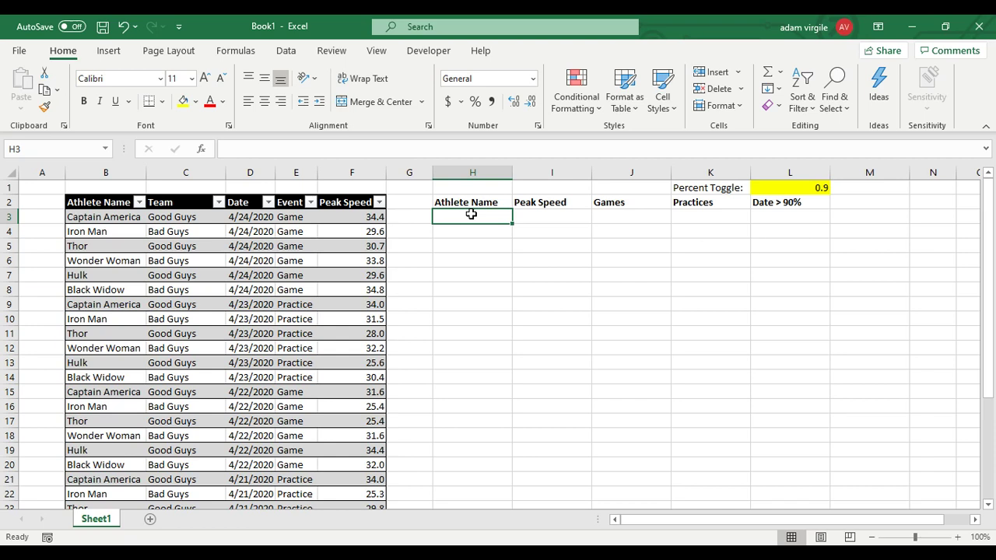
Start H3's formula as =INDEX(Table1[Athlete Name],MATCH(0,COUNTIF(
text(=INDEX()
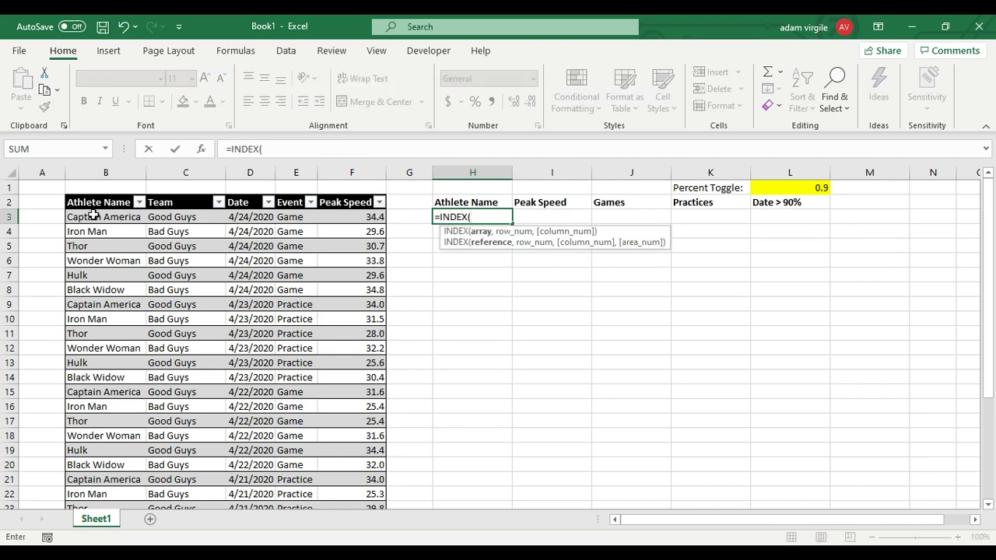
drag(97, 218, 118, 476)
click(330, 150)
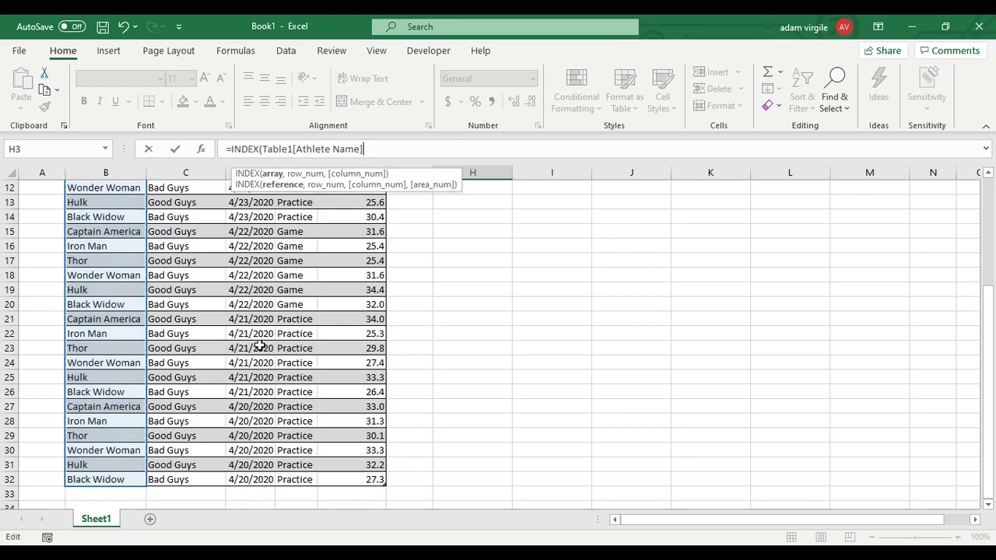
scroll(265, 343, up, 4)
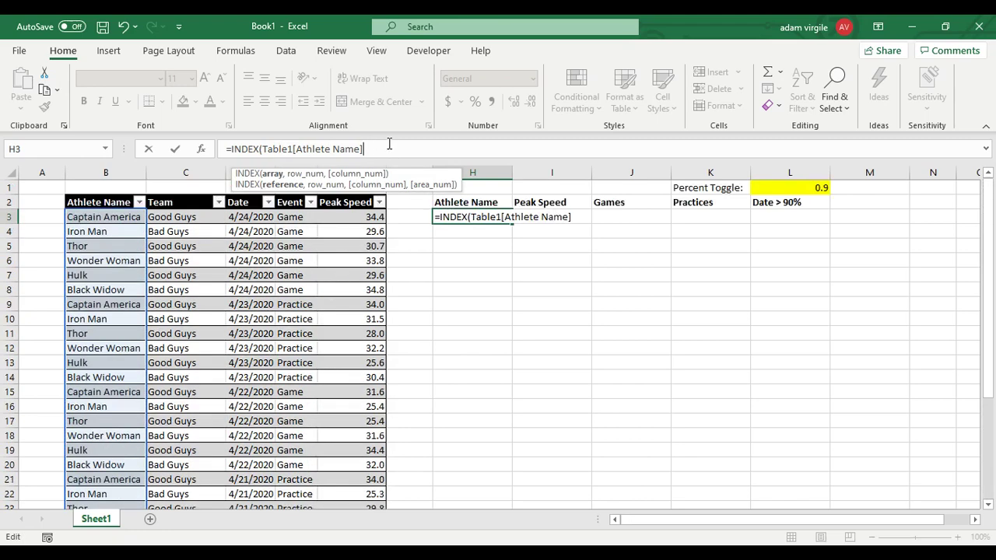
text(,M)
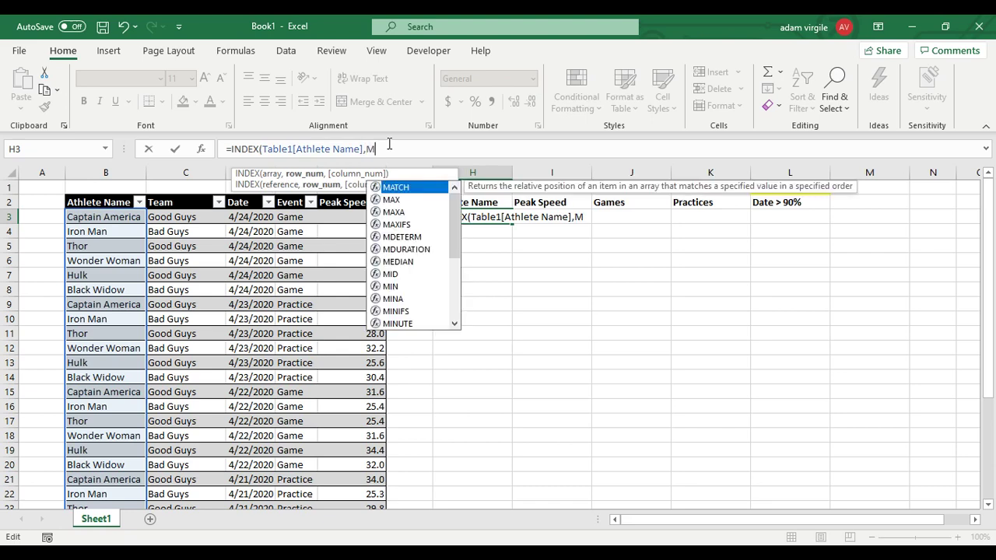
text(ATCH()
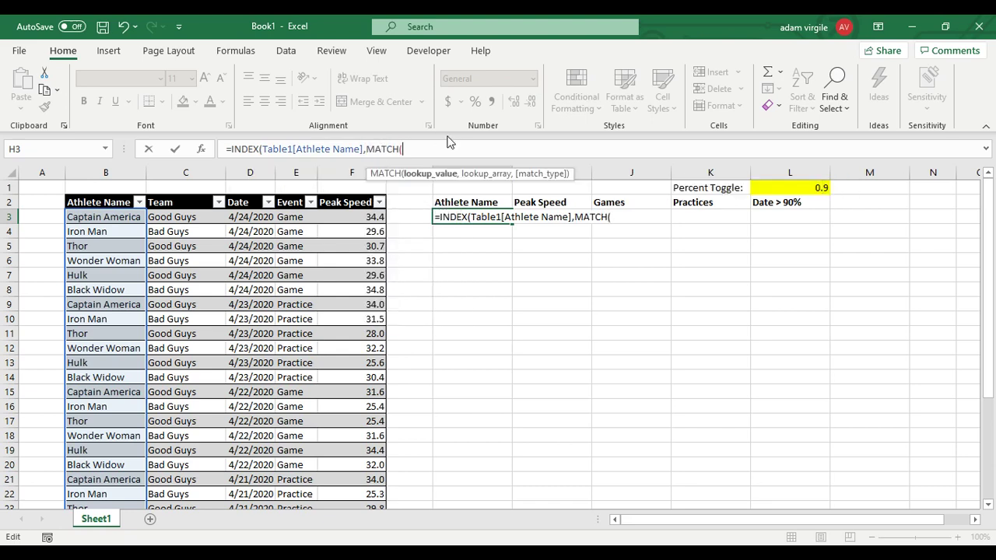
text(0,COUNTIF)
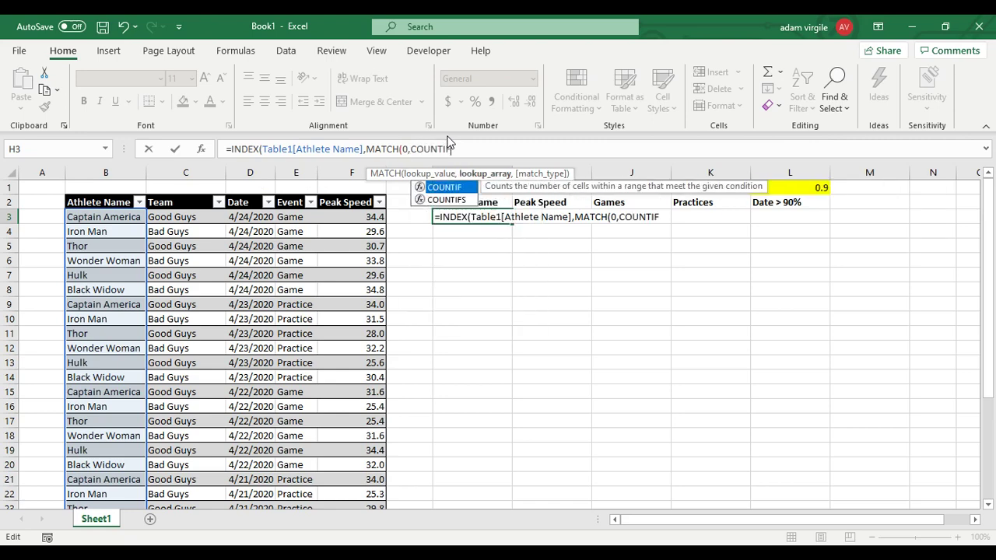
text(()
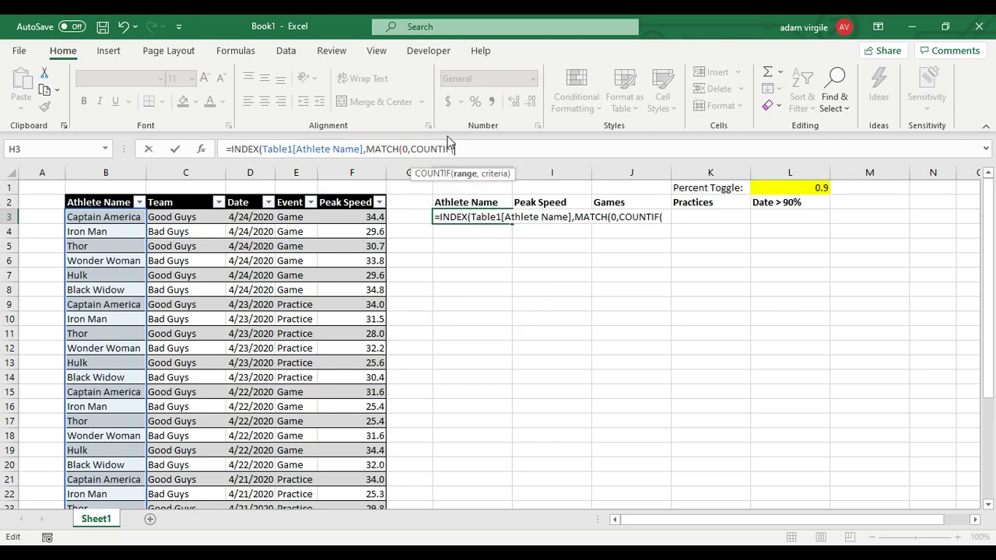
Set COUNTIF's range to the expanding reference $H$2:H2
click(471, 202)
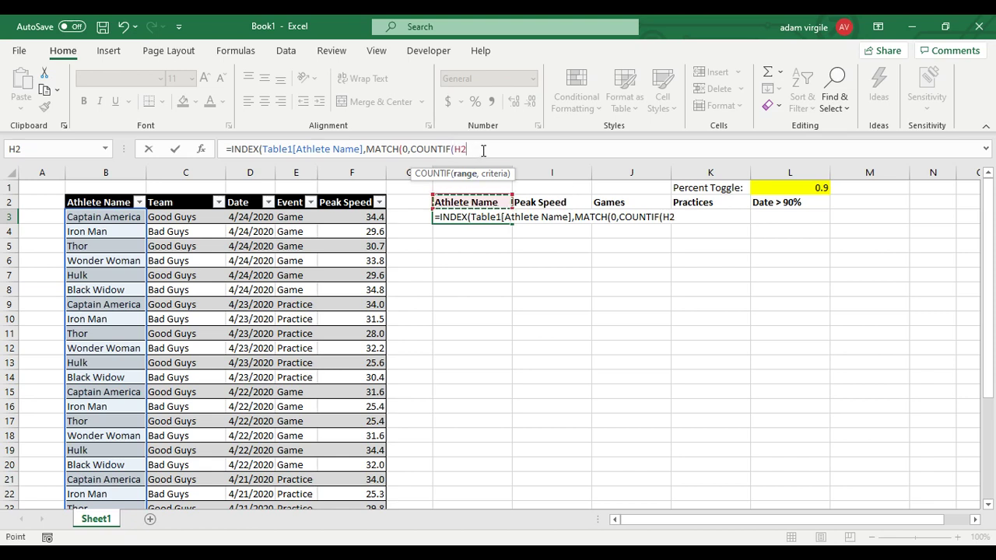
key(F8)
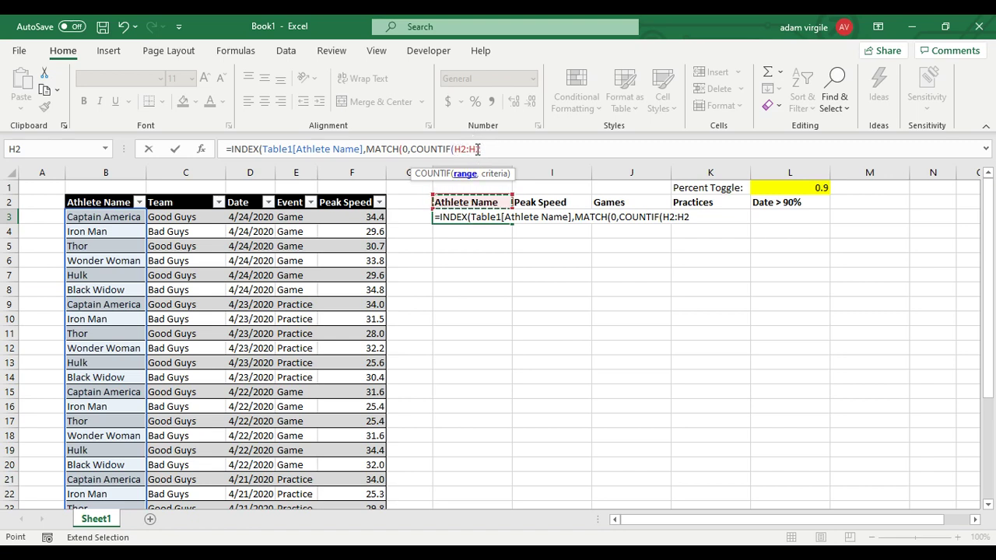
double_click(462, 150)
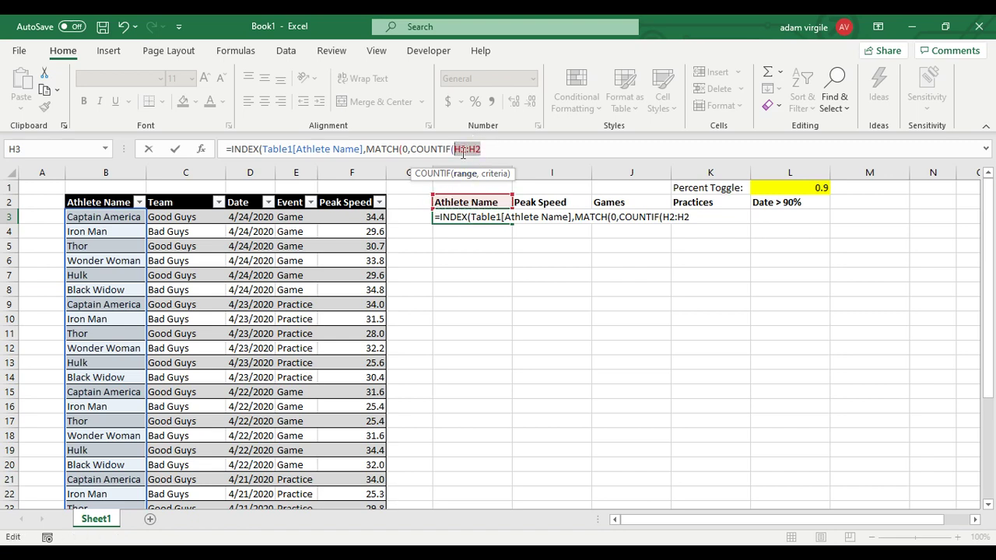
click(462, 151)
text($H)
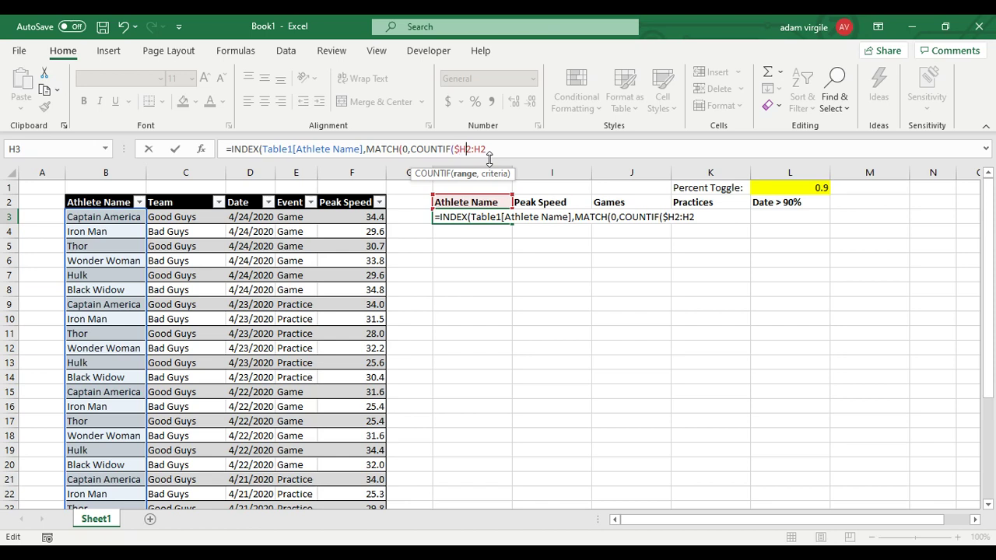
text($)
text(,)
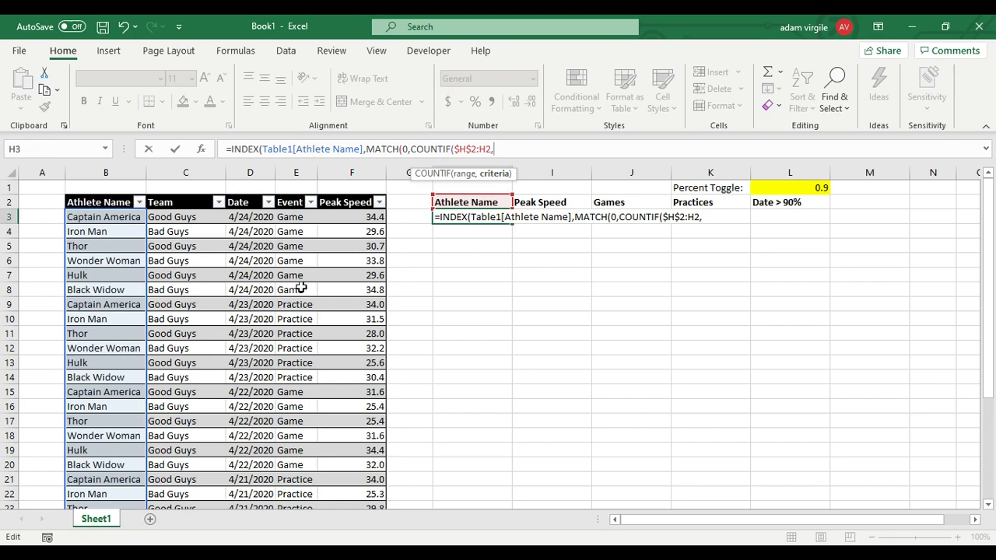
Add Table1[Athlete Name] as COUNTIF's criteria and close the brackets
text(Table1)
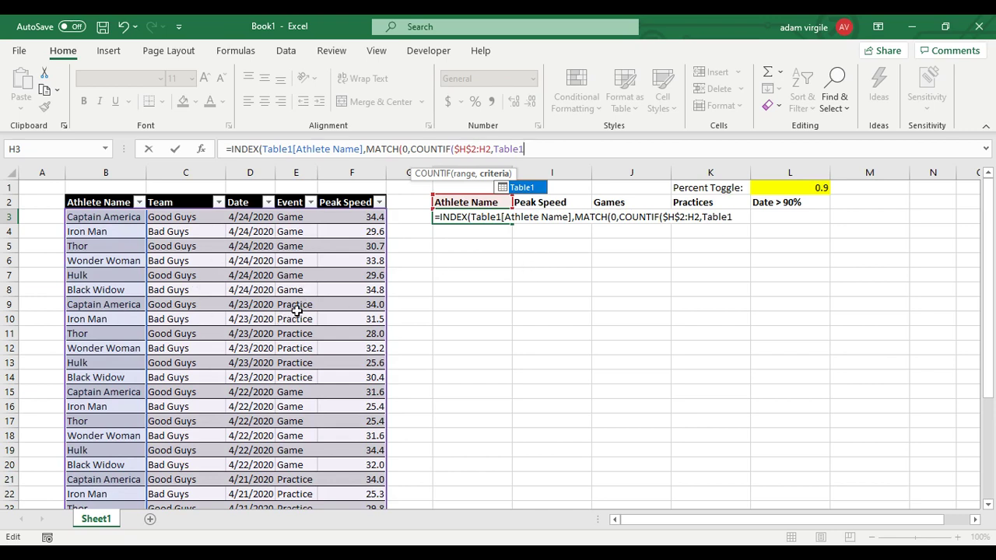
text([)
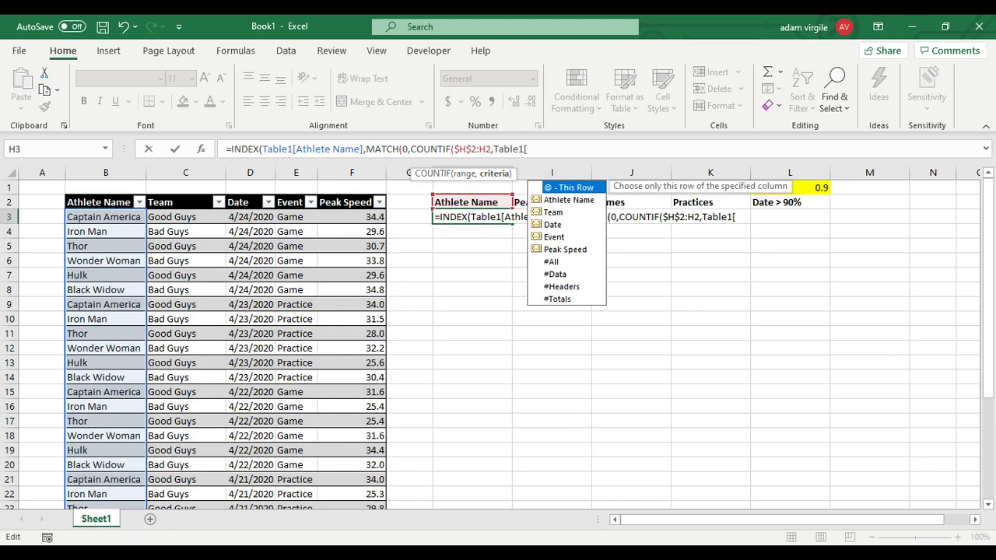
key(Down)
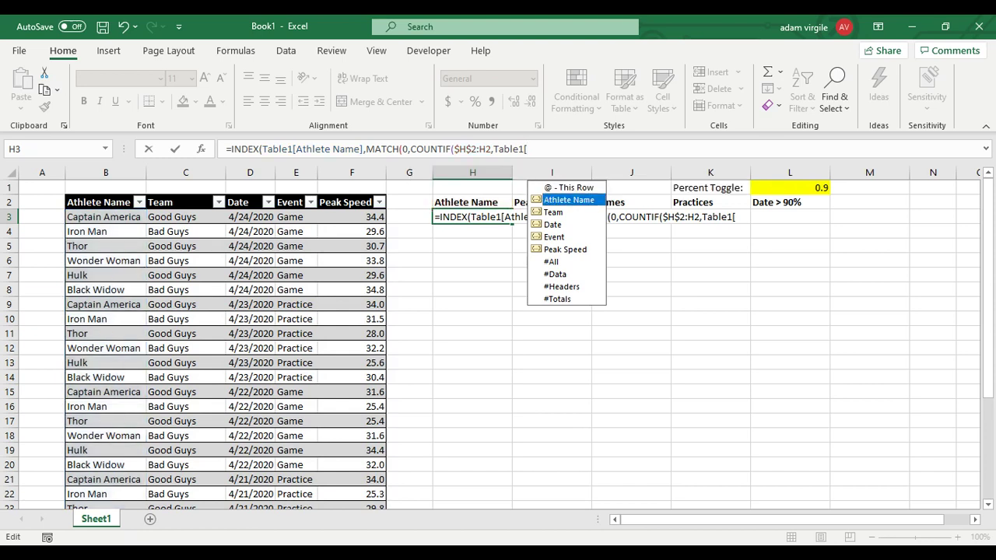
key(Tab)
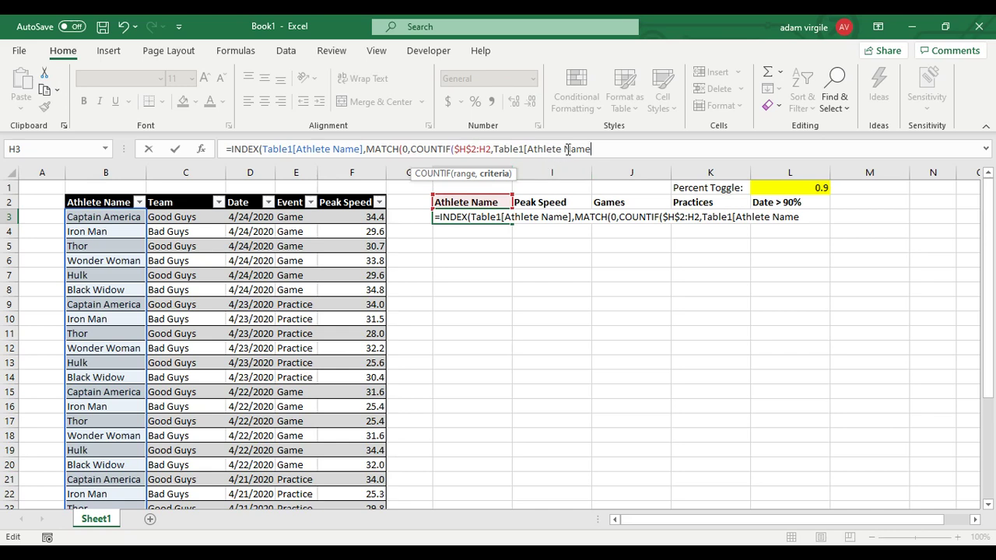
text(])
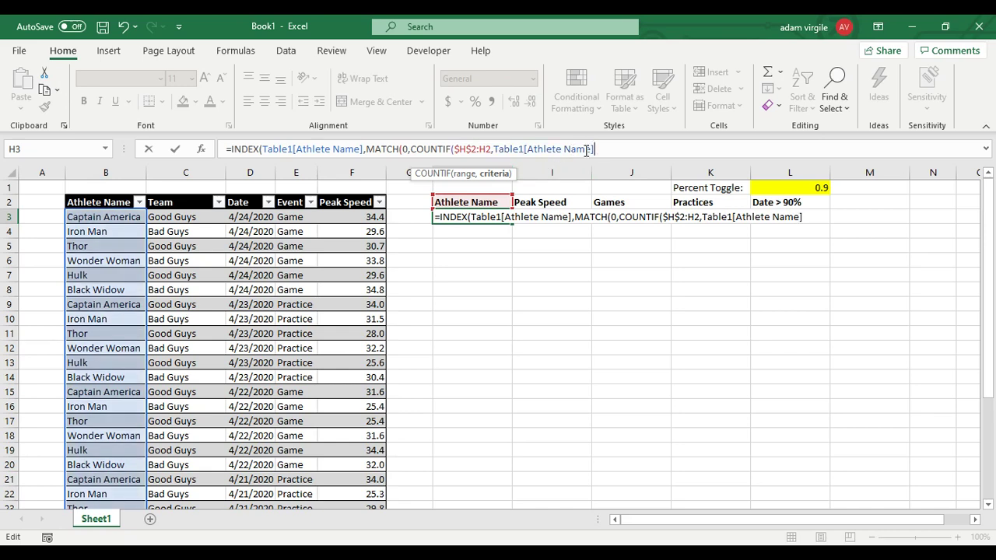
text())
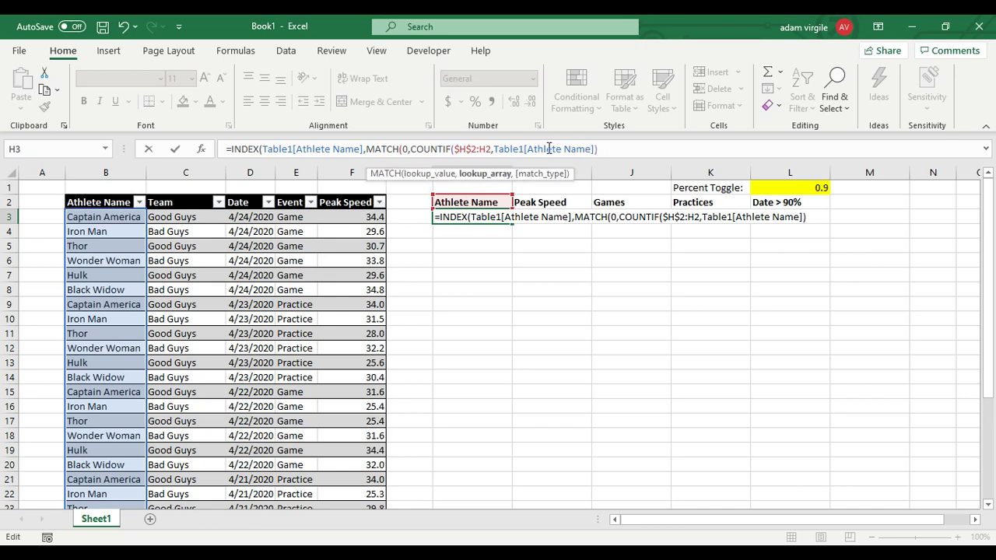
text(,)
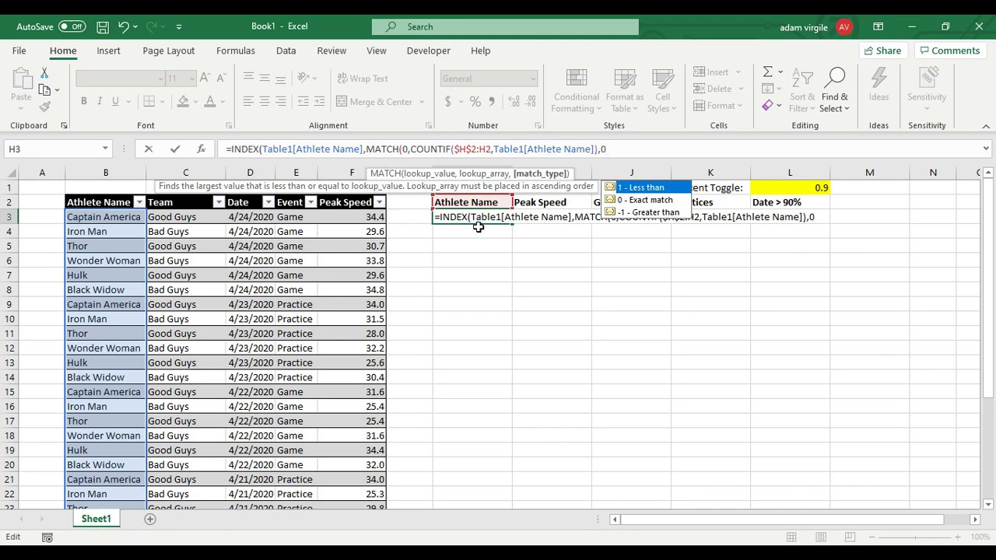
text(0))
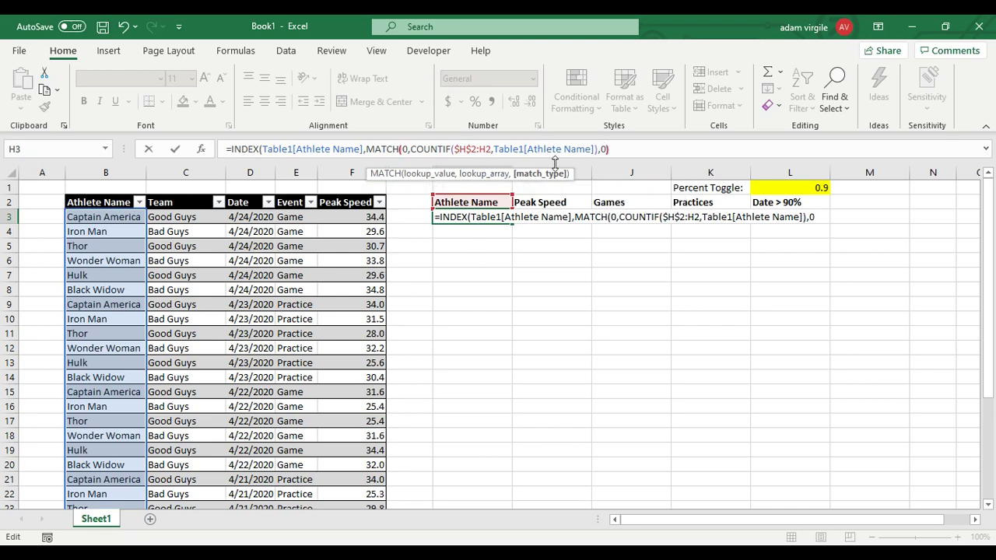
text())
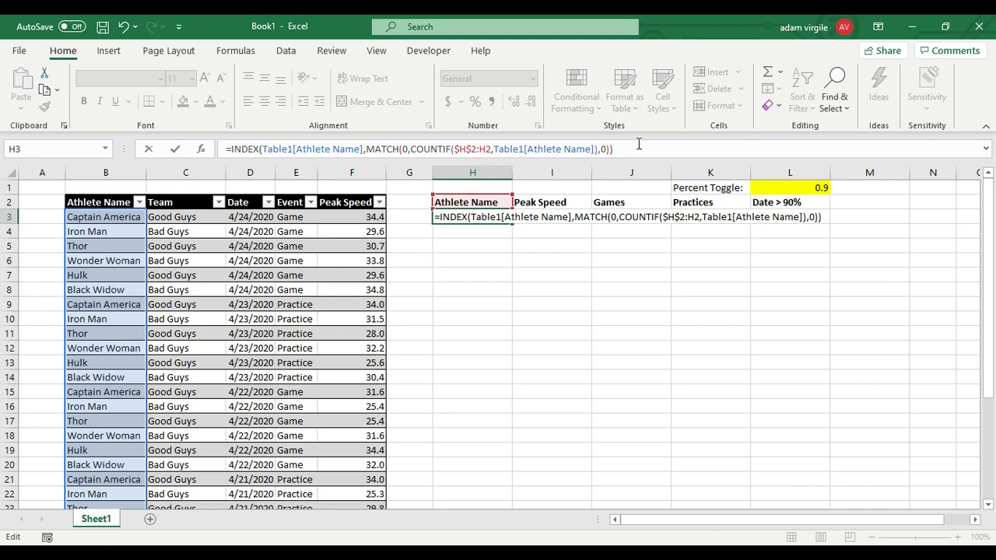
Check the INDEX arguments and commit the H3 formula, returning Captain America
click(614, 149)
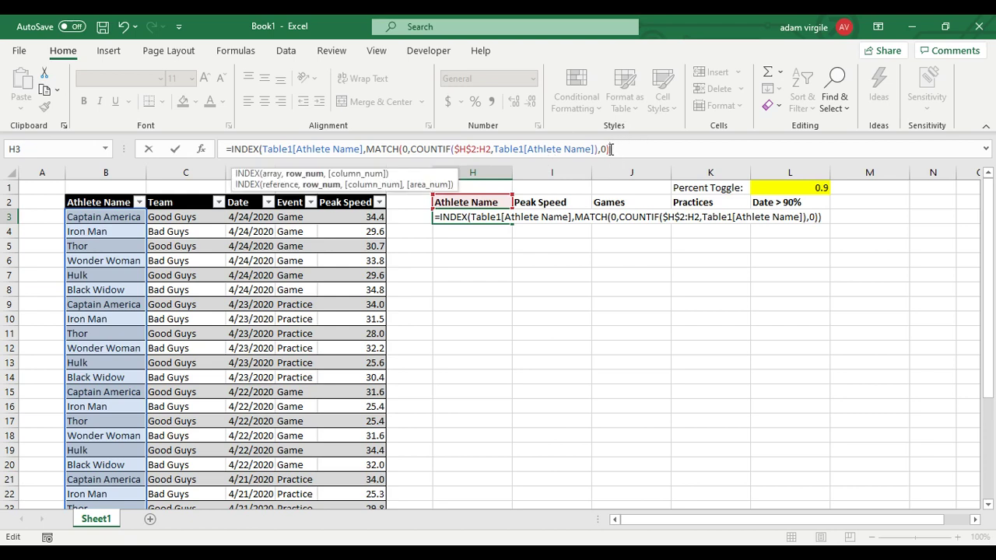
click(616, 149)
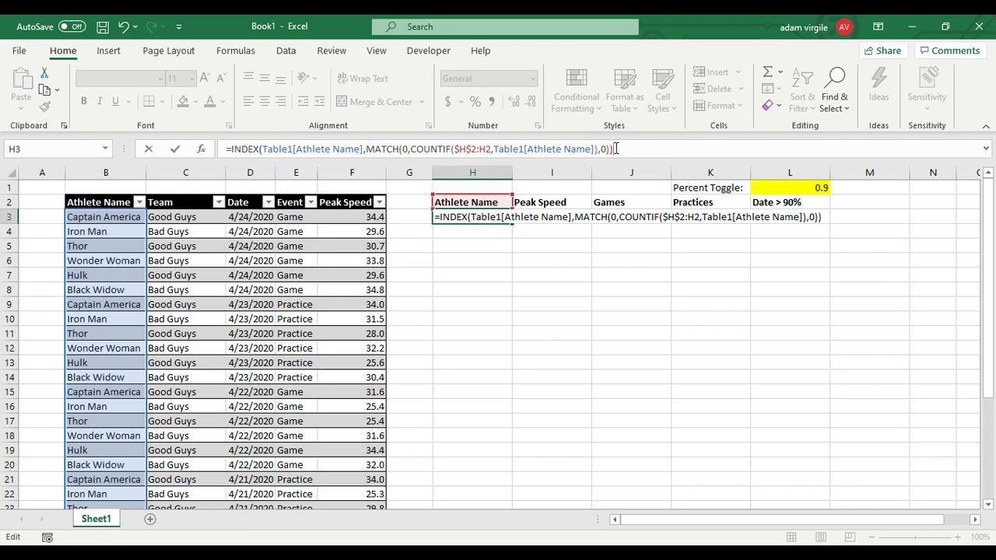
click(260, 149)
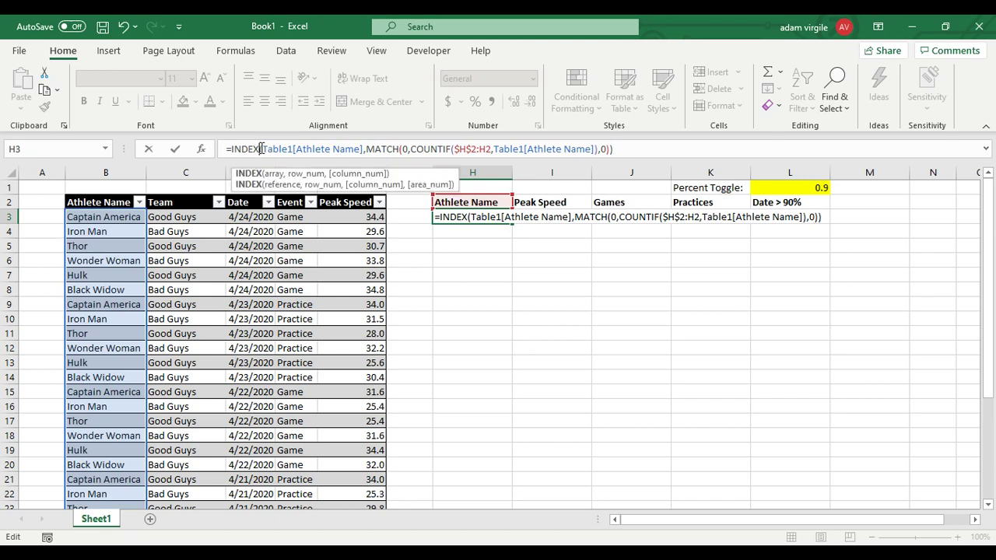
click(643, 141)
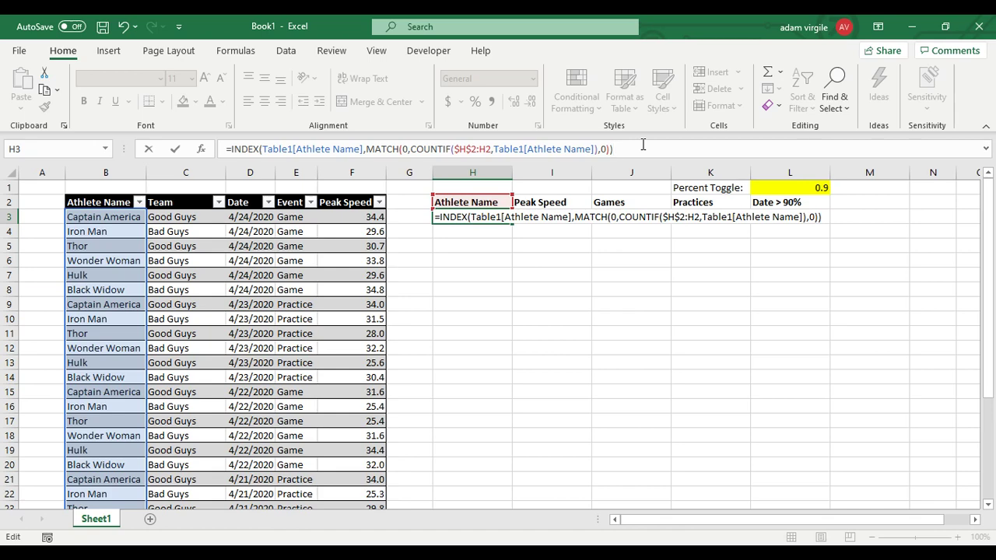
key(ctrl+Return)
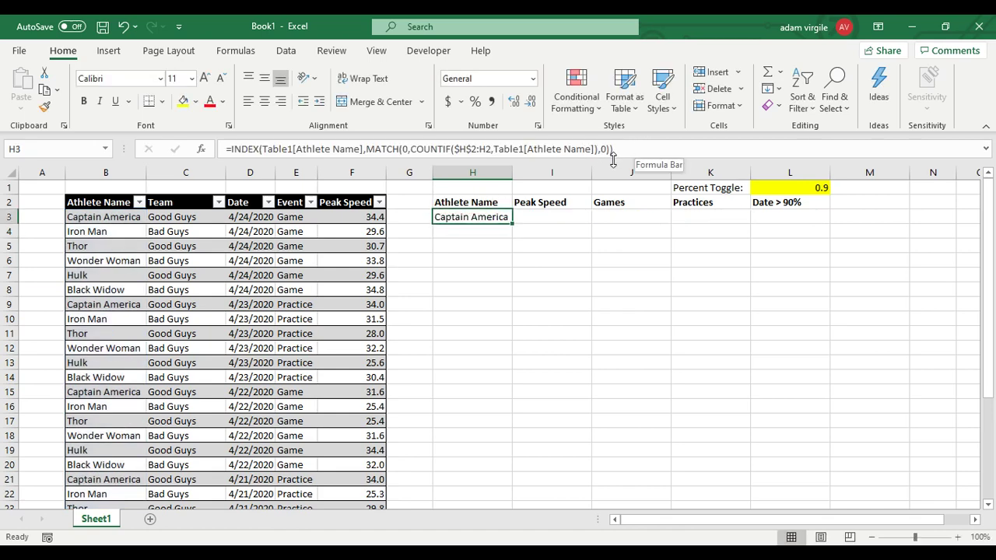
Re-enter H3 as an array formula and fill it to H22, giving six names then #N/A
click(622, 150)
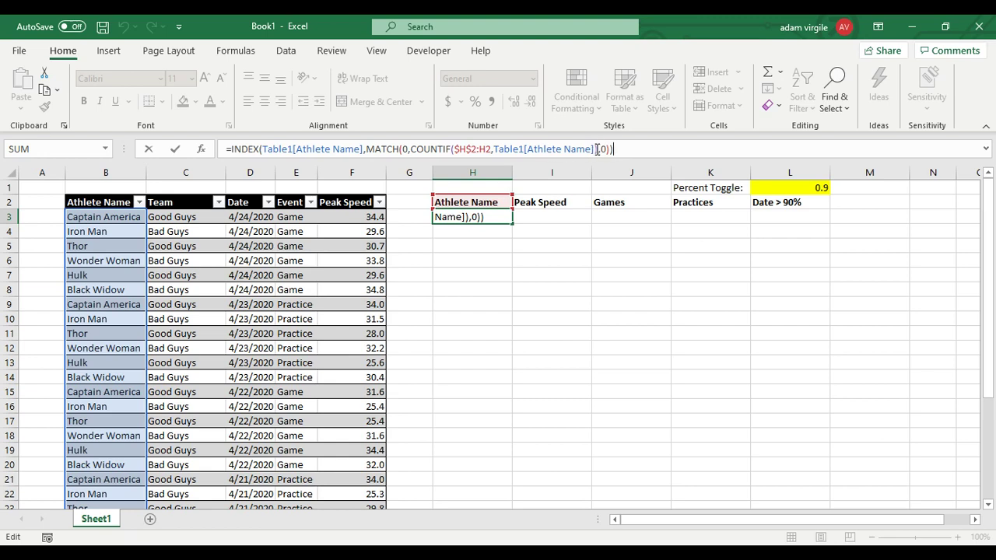
key(ctrl+shift+Return)
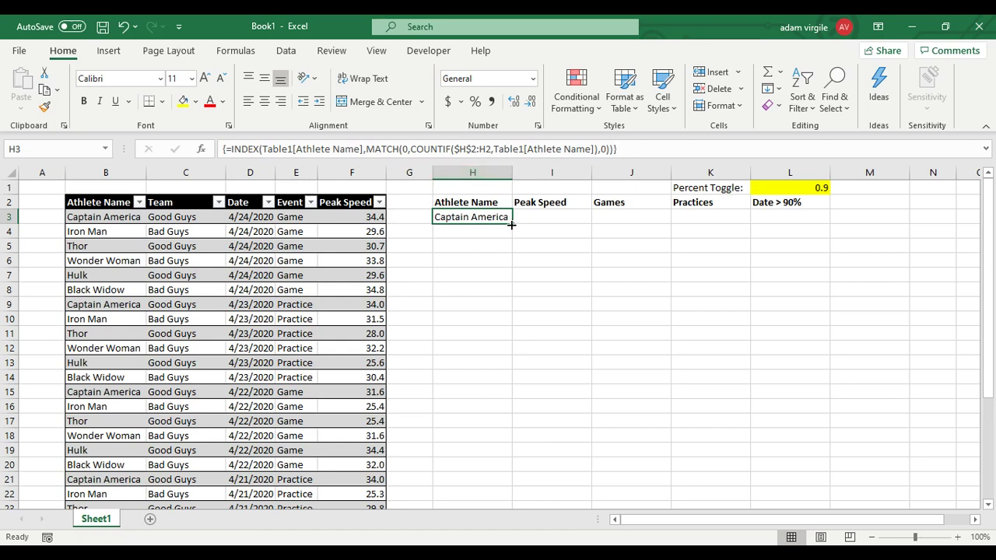
drag(511, 225, 506, 498)
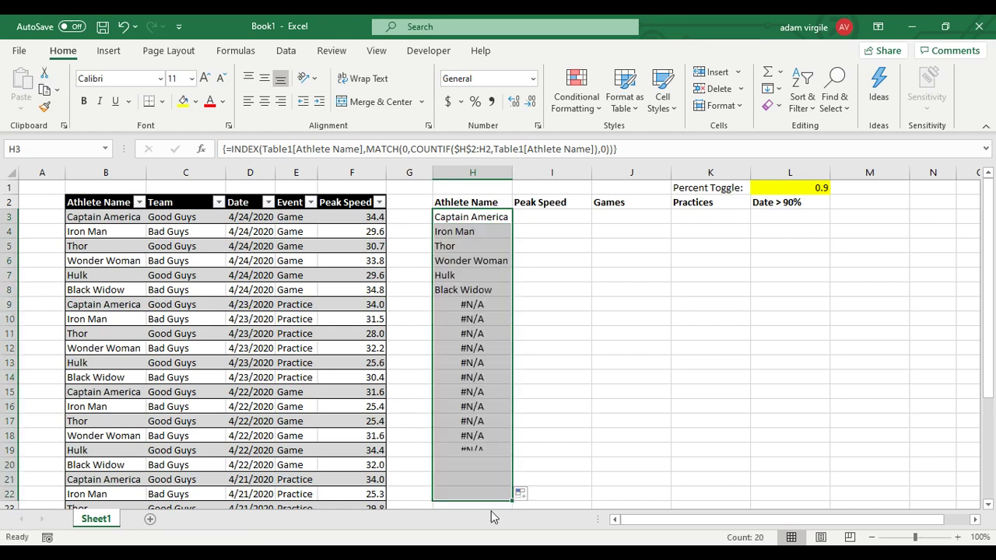
drag(473, 225, 462, 292)
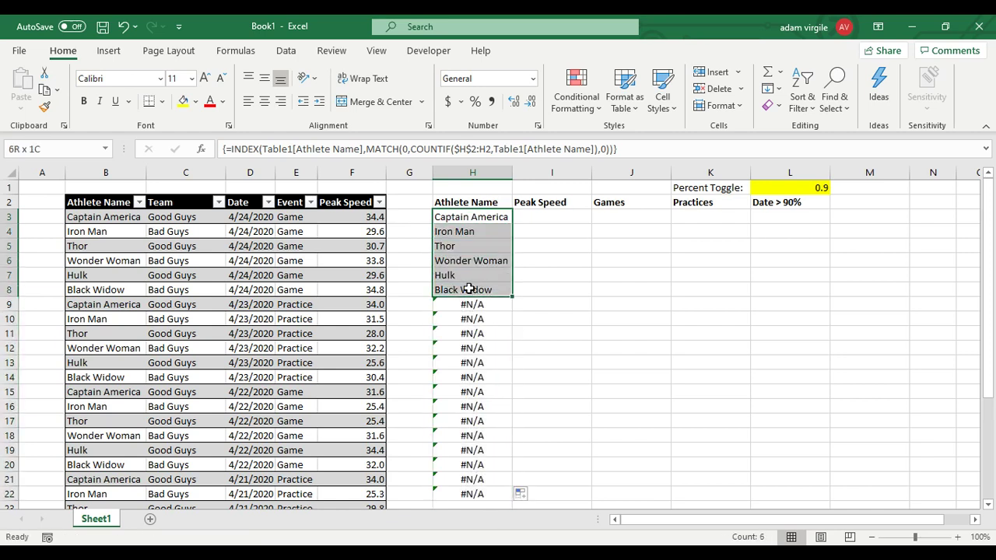
click(469, 306)
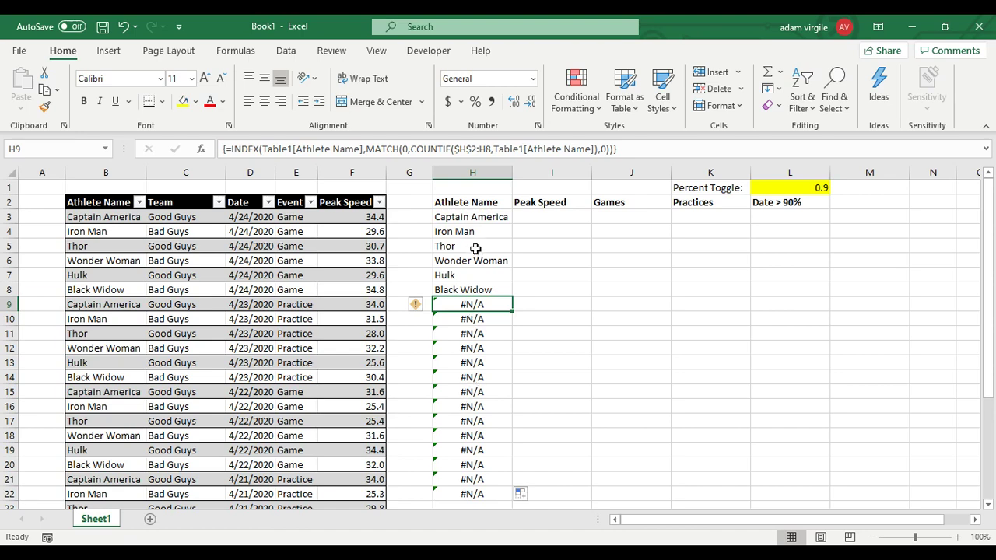
click(473, 220)
Wrap H3 in IFERROR with "No Data", re-enter as an array formula, and fill to H25
click(233, 148)
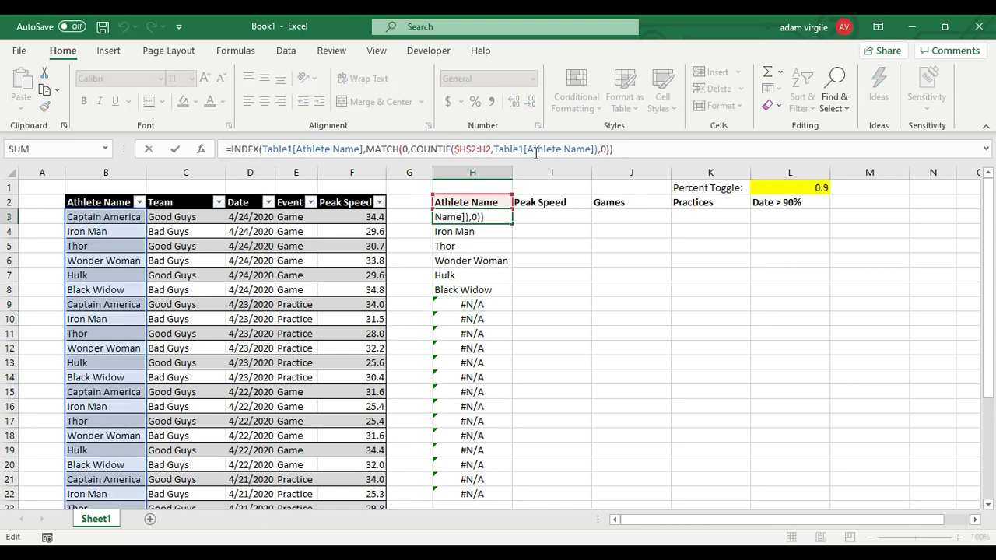
text(IFERROR)
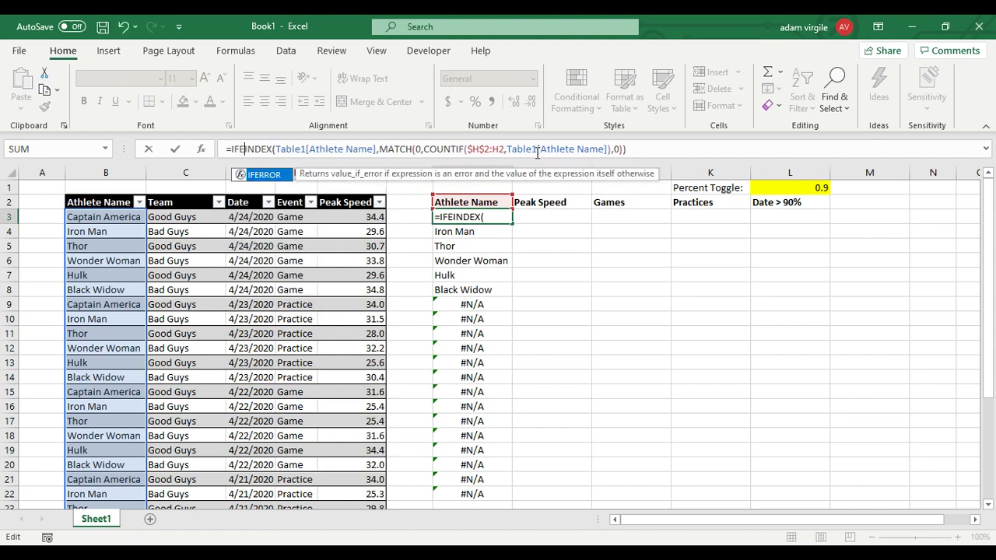
text(()
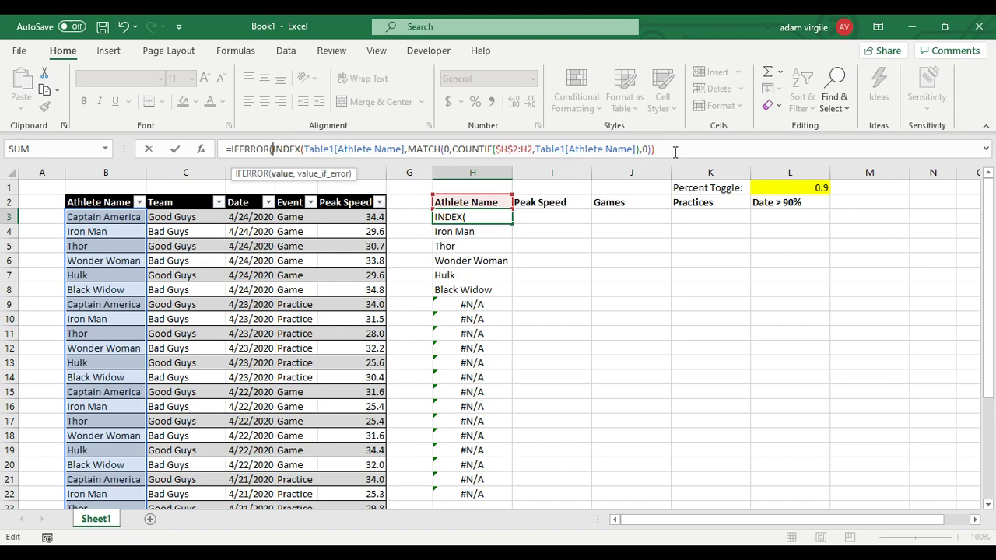
text(,)
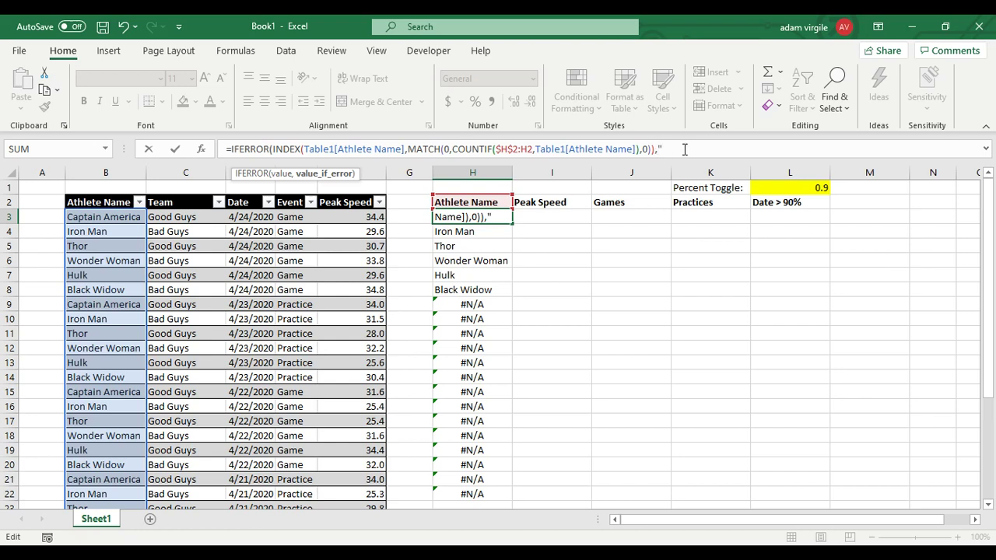
text("No Data"))
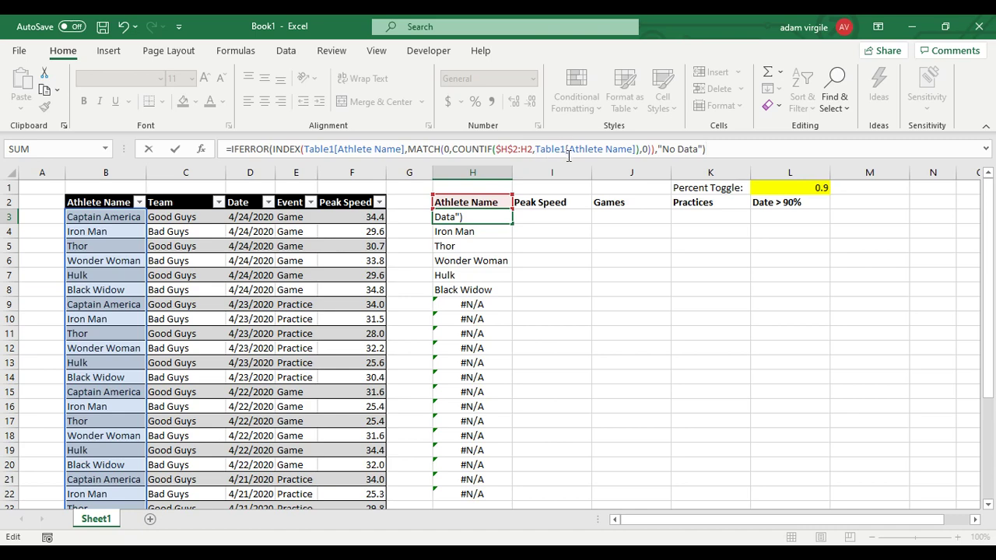
key(ctrl+shift+Return)
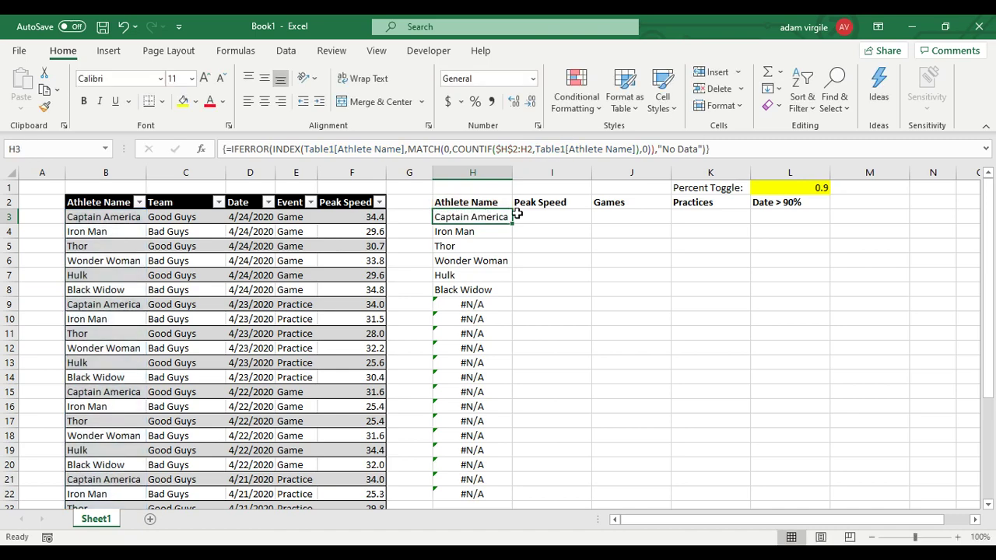
drag(512, 225, 498, 490)
click(467, 302)
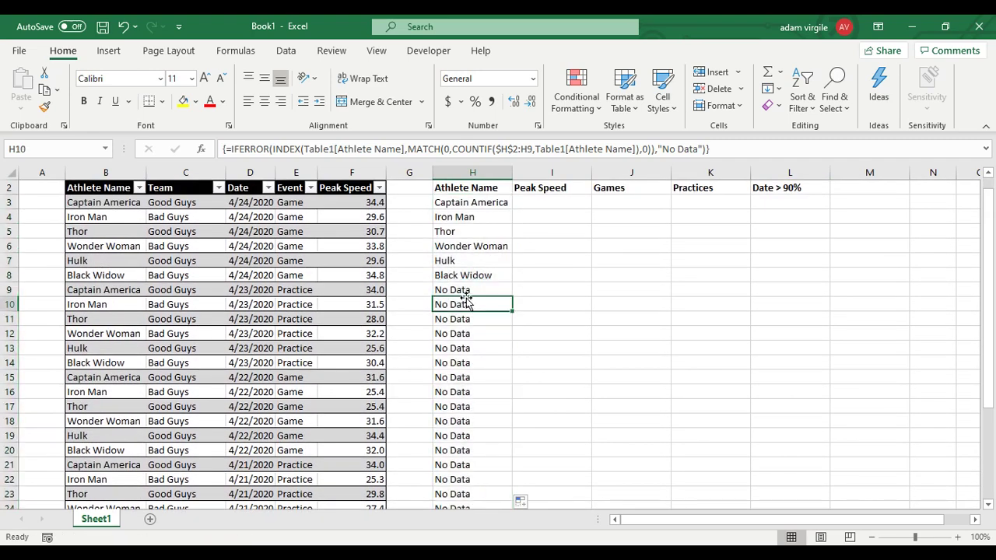
scroll(469, 464, down, 2)
Remove the No Data fallback from H3, re-enter as an array formula, and fill to H25
scroll(471, 459, up, 3)
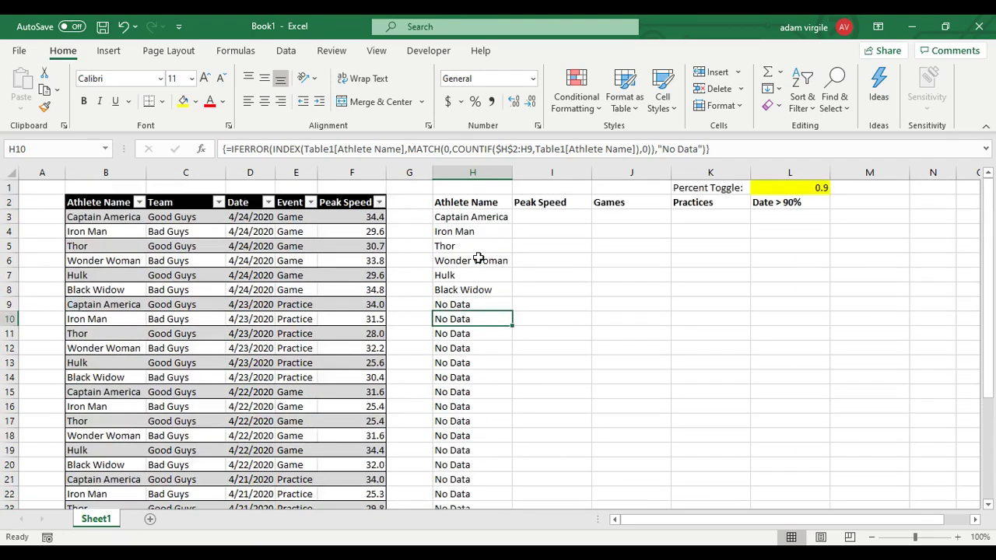
click(483, 219)
click(703, 149)
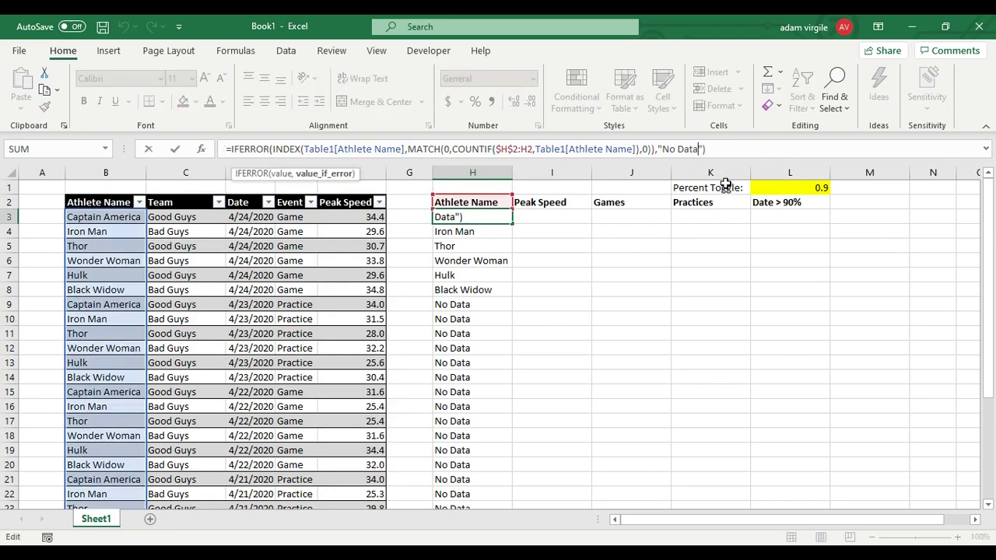
key(BackSpace)
key(BackSpace)
key(BackSpace)
key(BackSpace)
key(BackSpace)
key(BackSpace)
key(BackSpace)
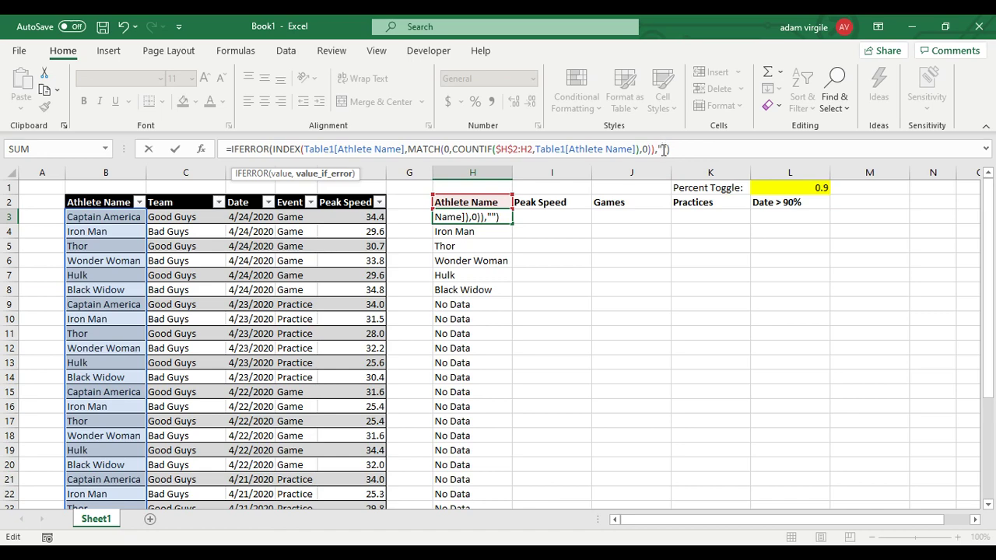
key(ctrl+shift+Return)
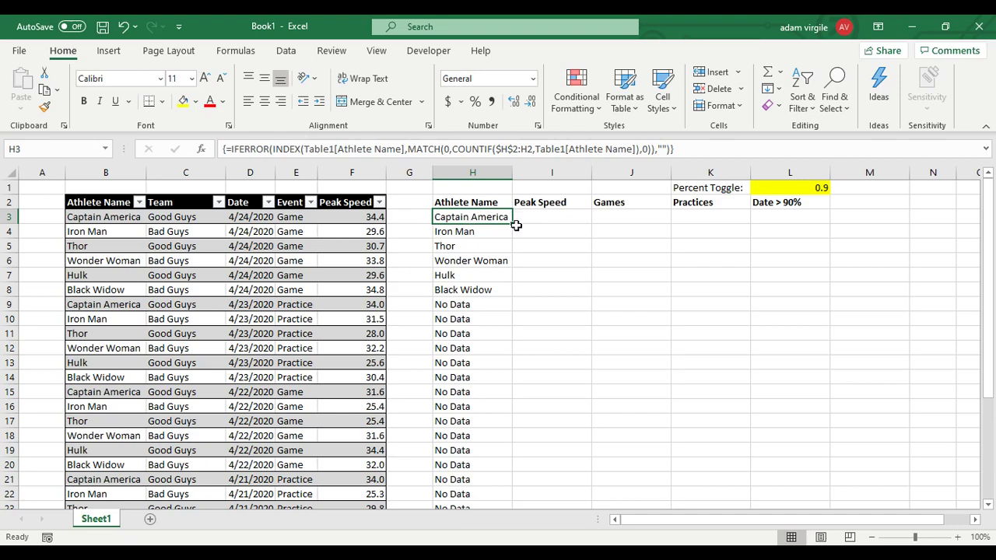
drag(510, 222, 518, 487)
scroll(523, 364, up, 2)
click(470, 220)
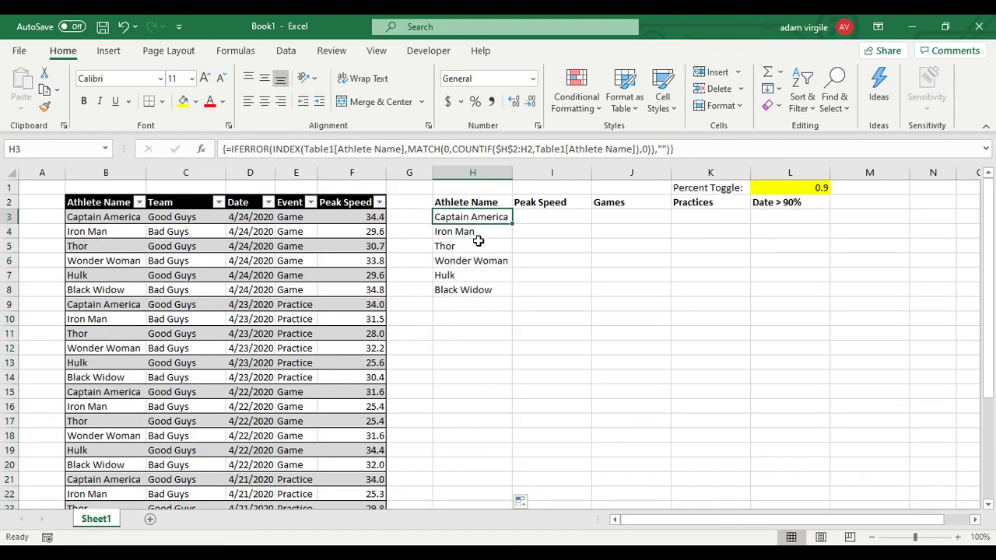
Compare the six names in H3:H8 against the Athlete Name filter list
click(140, 203)
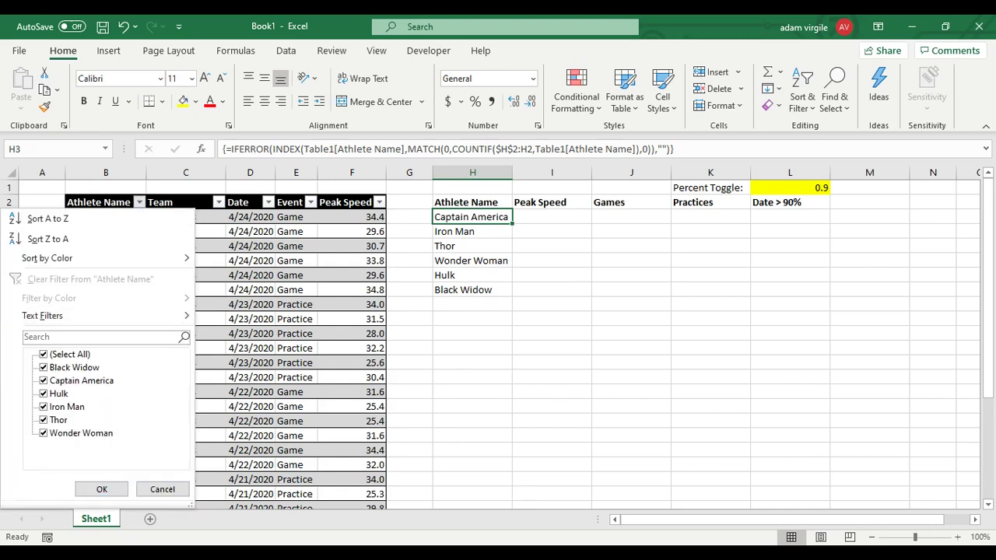
click(161, 488)
scroll(113, 274, down, 4)
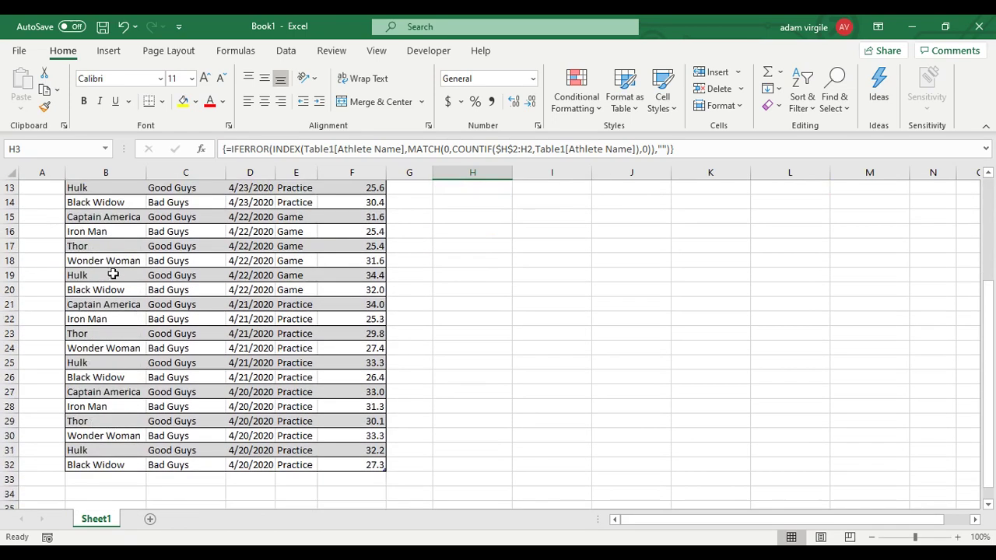
scroll(113, 274, up, 4)
drag(440, 217, 474, 290)
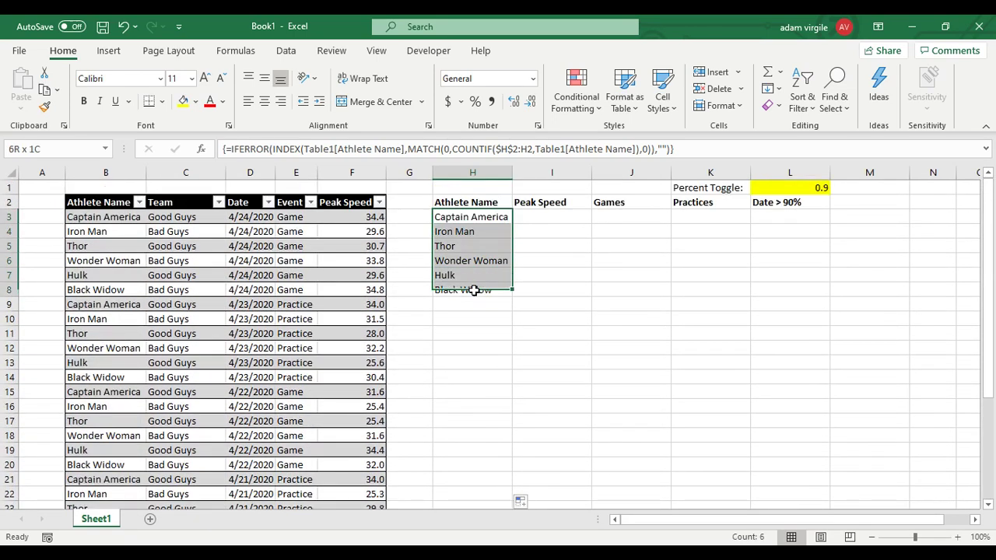
click(556, 215)
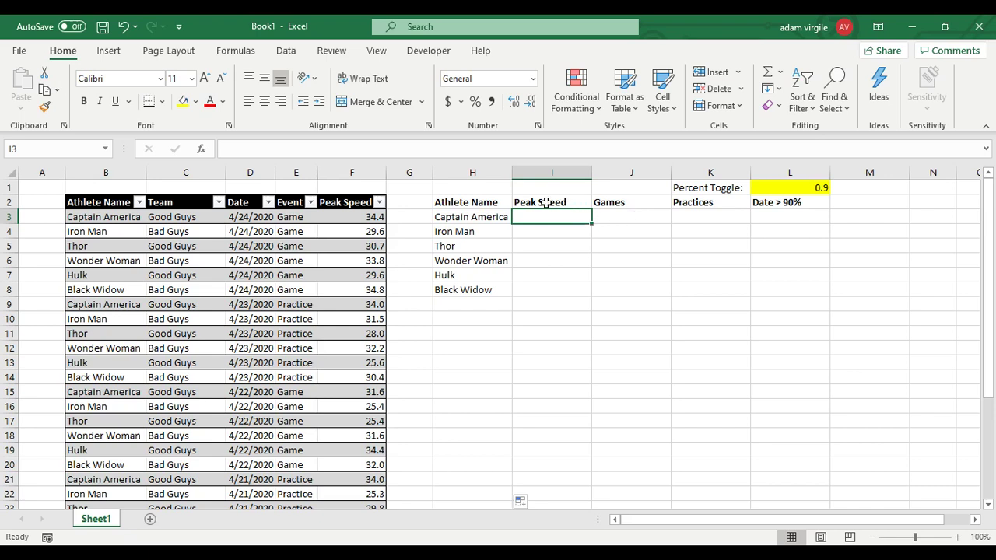
Enter =MAXIFS(Table1[Peak Speed],Table1[Athlete Name],H3) in I3, returning 34.4
click(550, 201)
click(540, 218)
text(=MAXI)
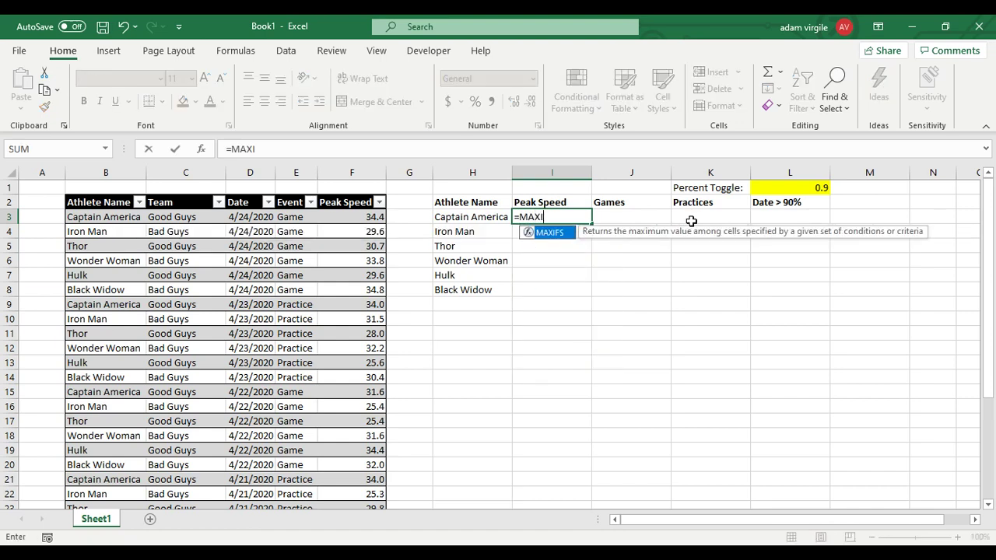
text(FS()
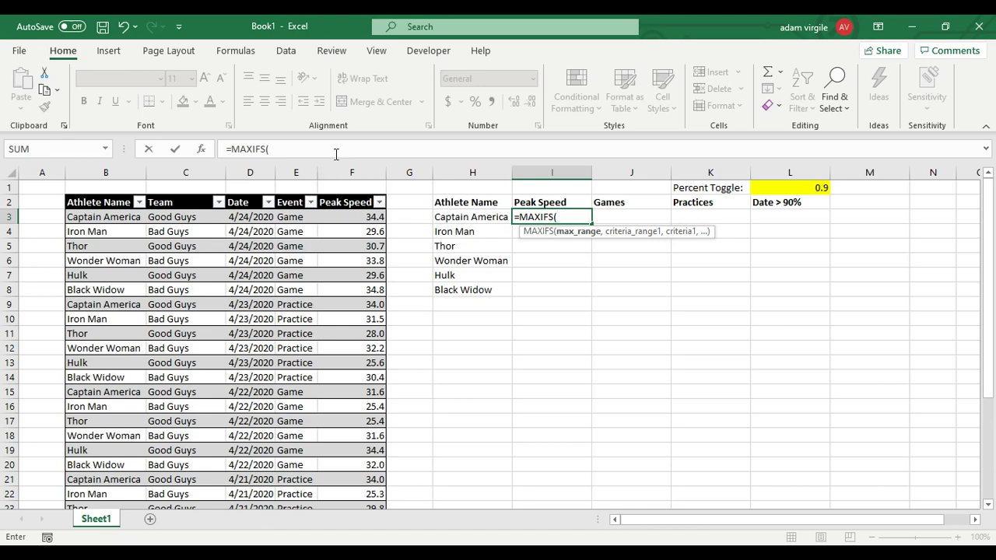
click(338, 154)
text(Tabl)
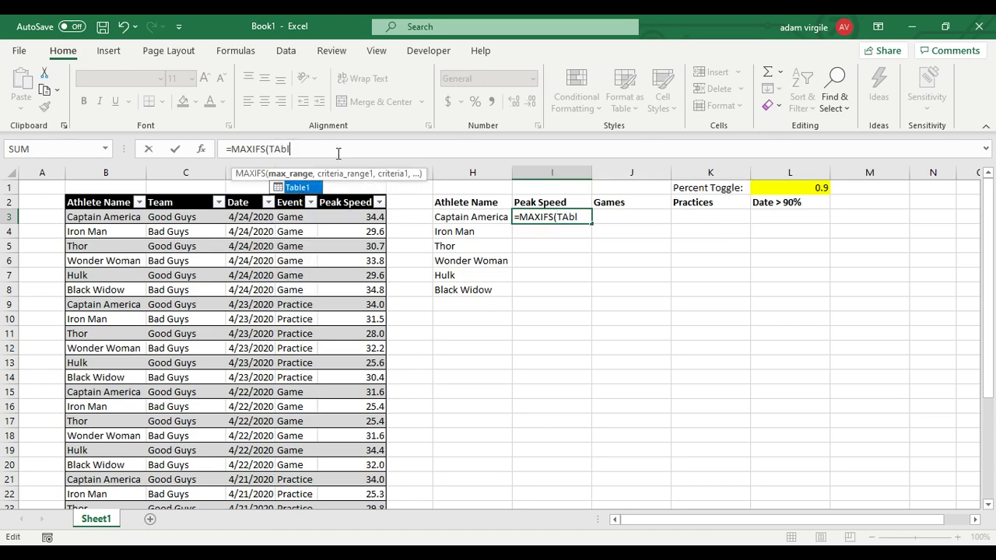
text(e1)
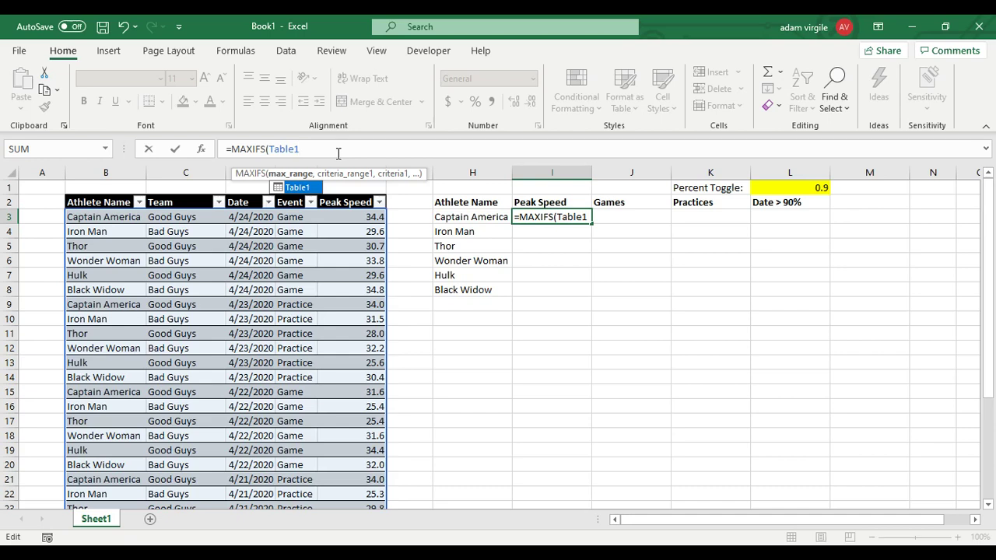
text([Peak Speed])
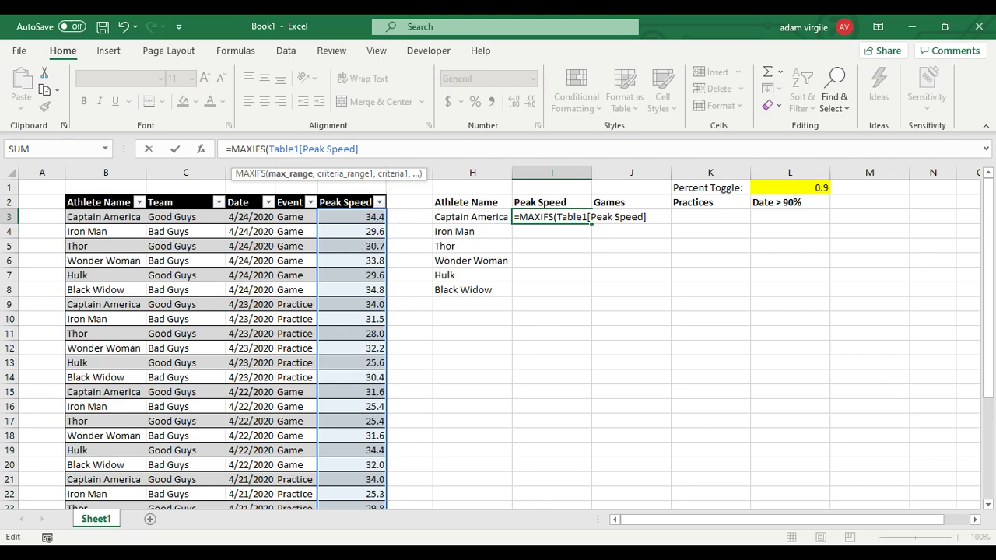
text(,)
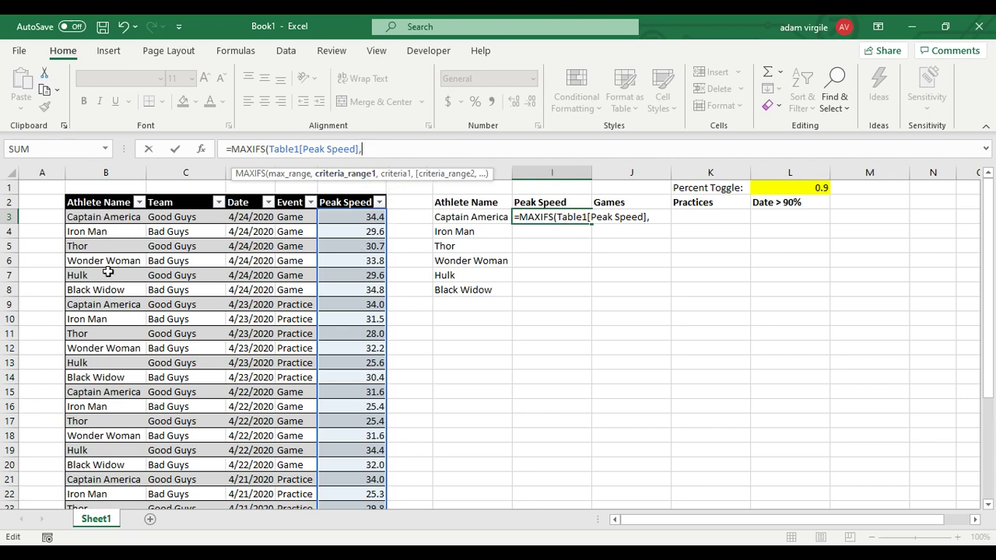
text(Table1)
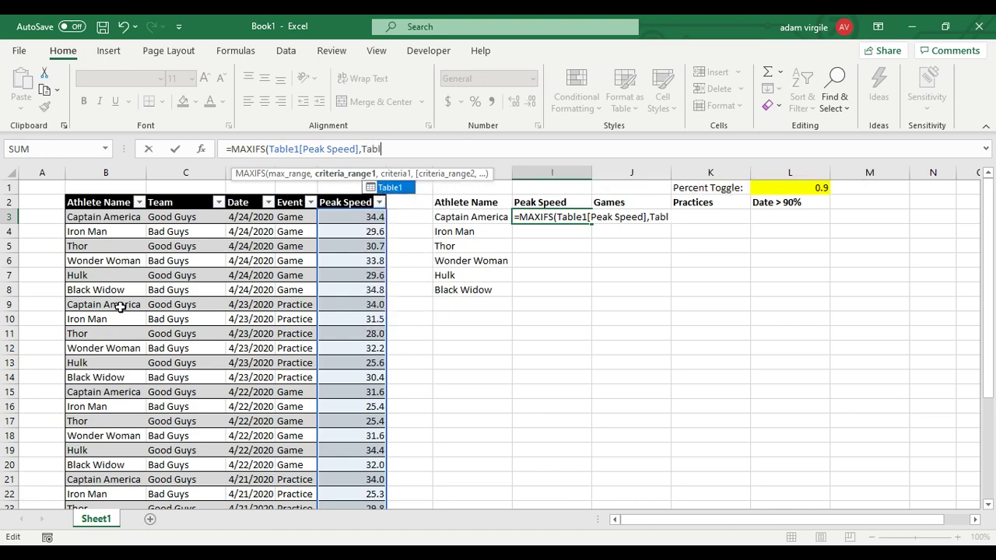
text([)
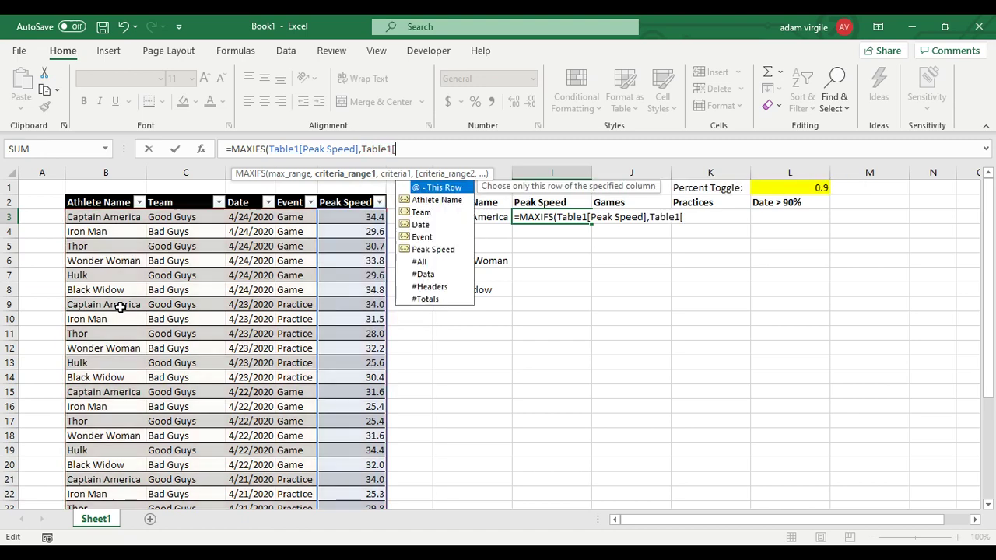
text(At)
key(Tab)
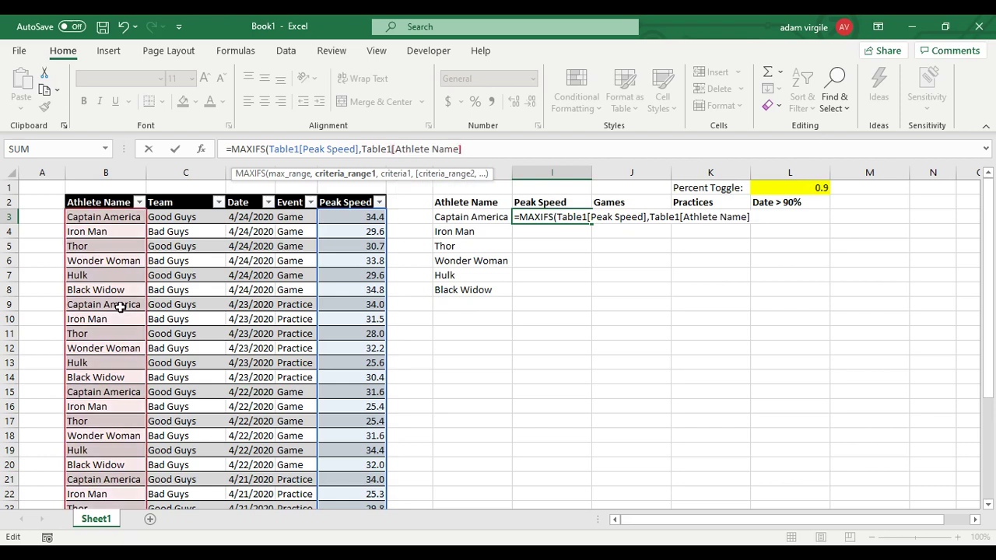
text(,)
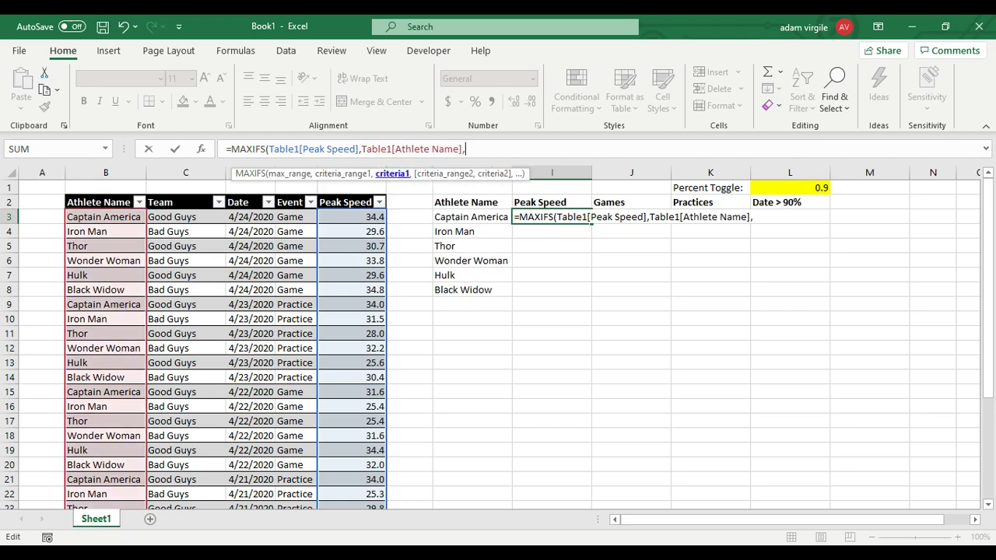
click(454, 220)
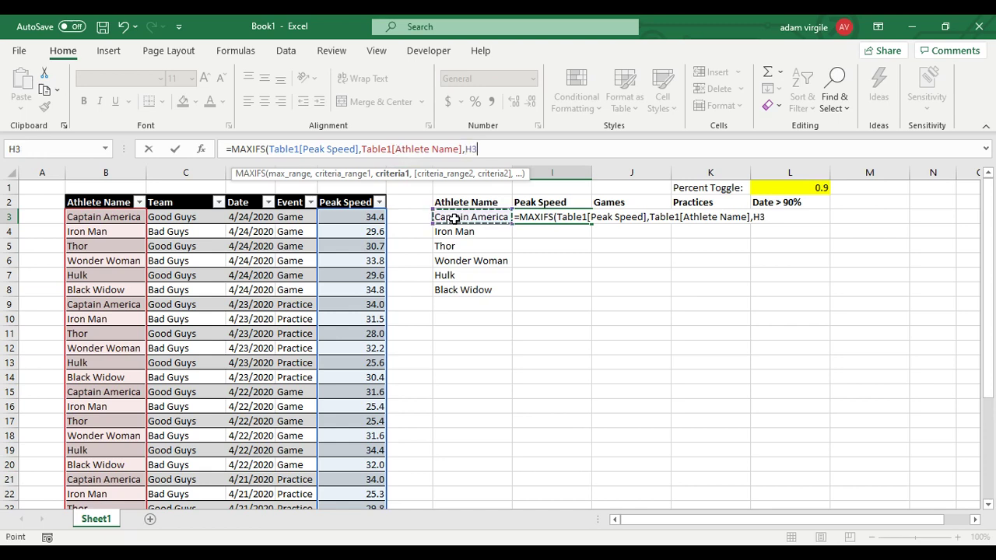
text())
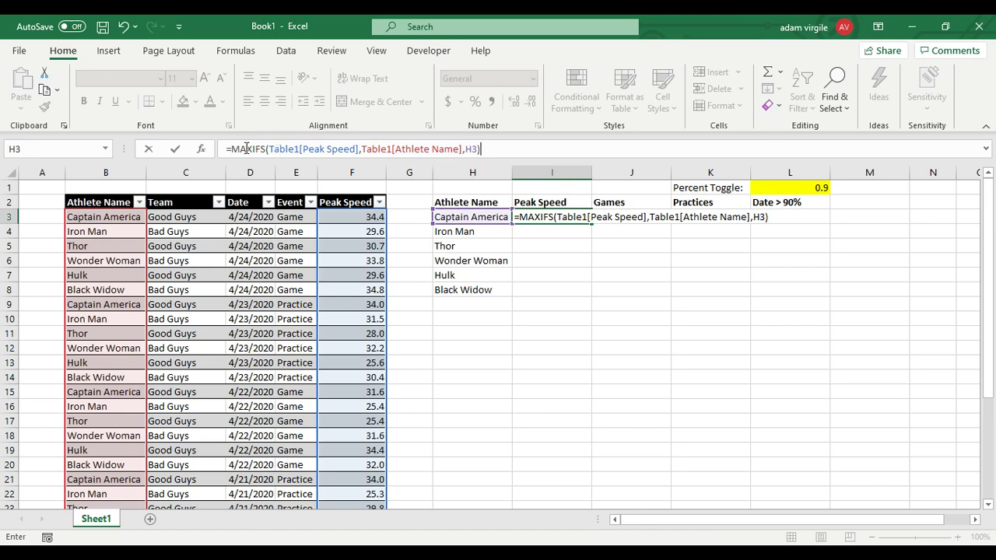
key(Return)
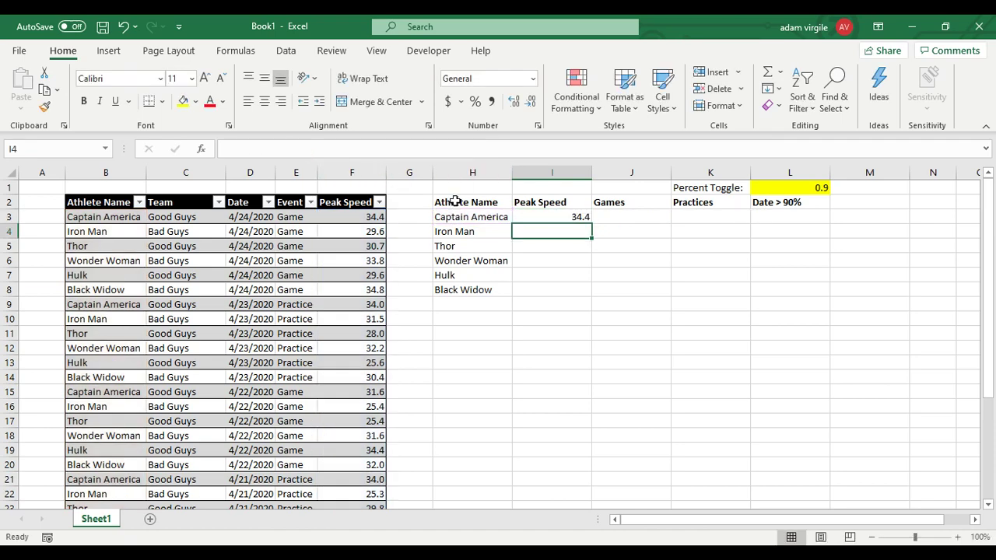
click(583, 218)
drag(588, 222, 589, 296)
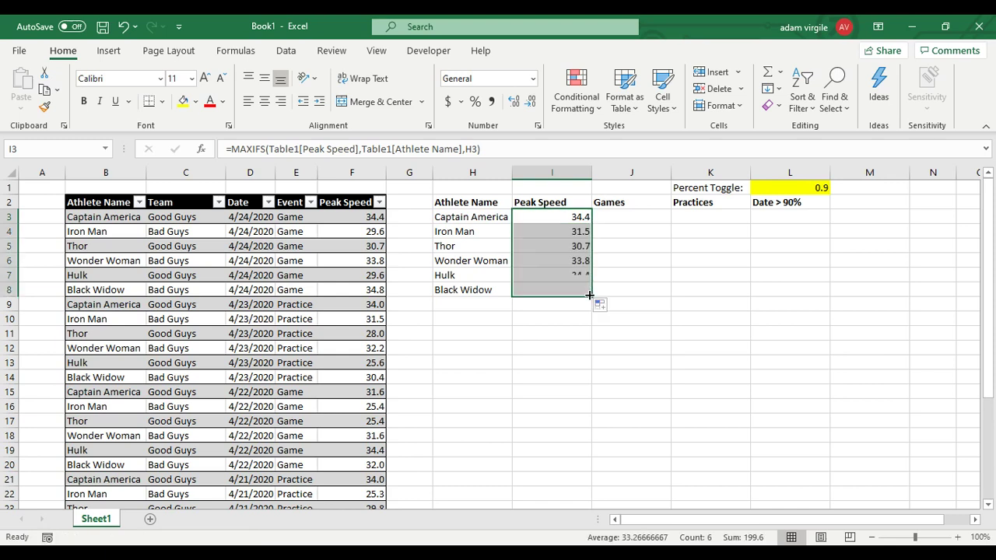
click(579, 248)
click(580, 219)
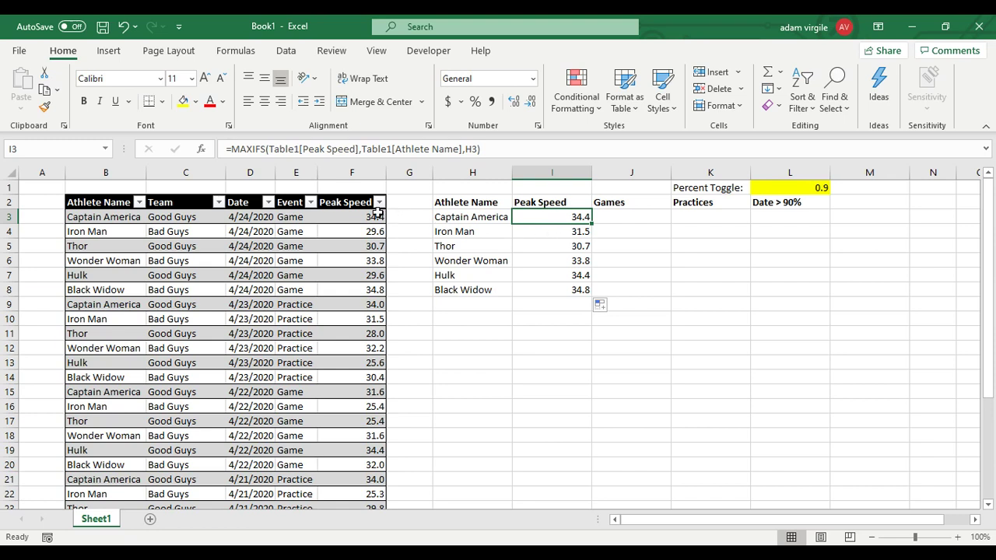
click(139, 202)
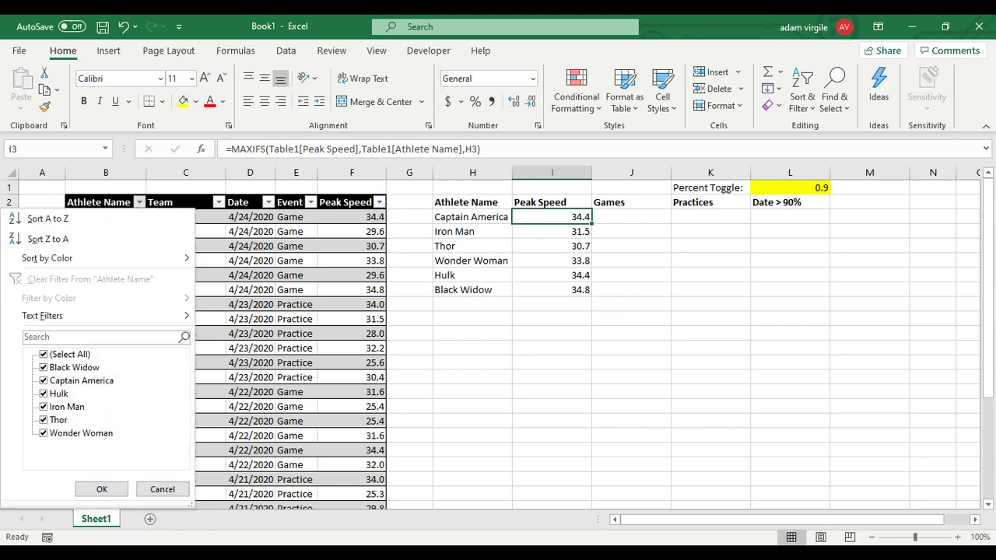
click(44, 354)
click(44, 380)
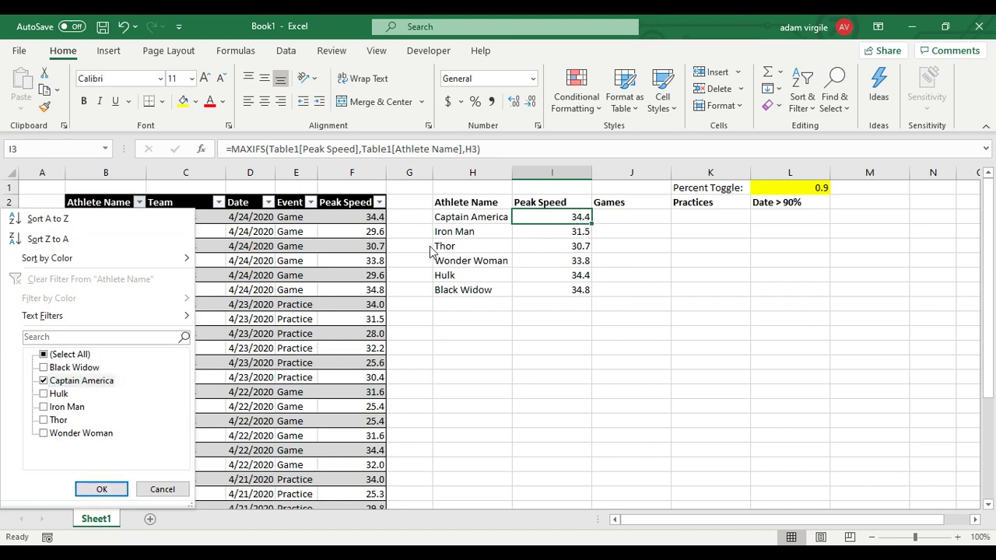
click(101, 489)
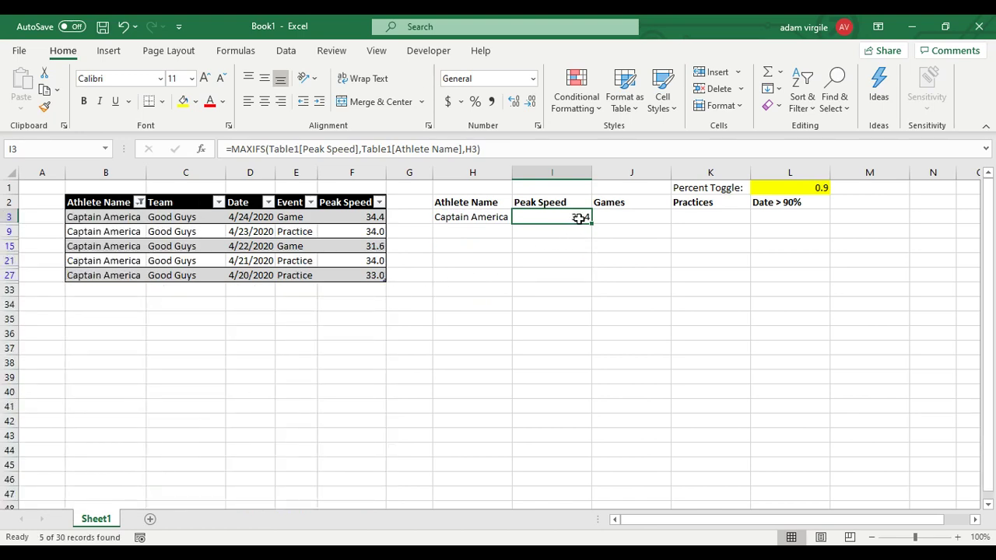
click(372, 222)
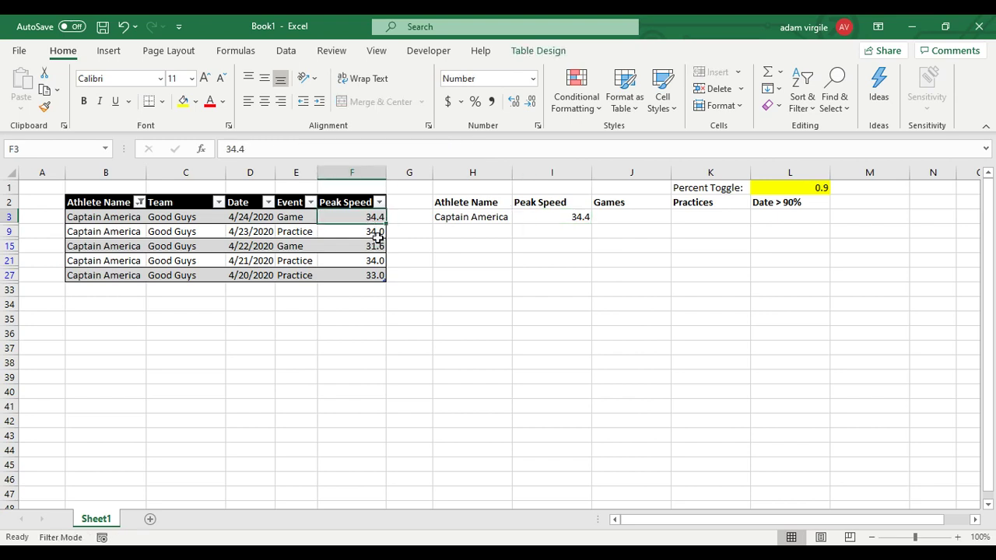
click(377, 234)
click(374, 249)
click(376, 263)
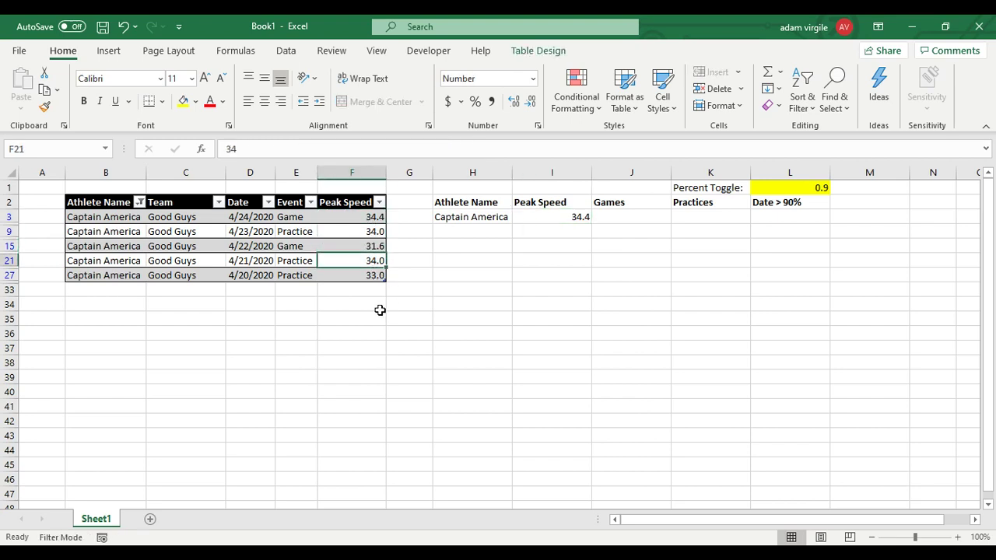
click(376, 277)
click(563, 221)
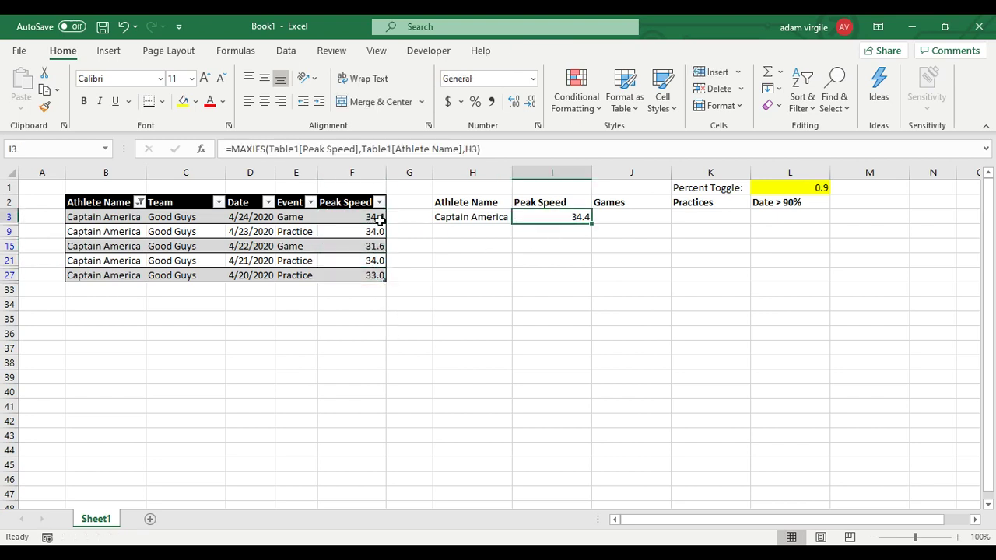
click(139, 203)
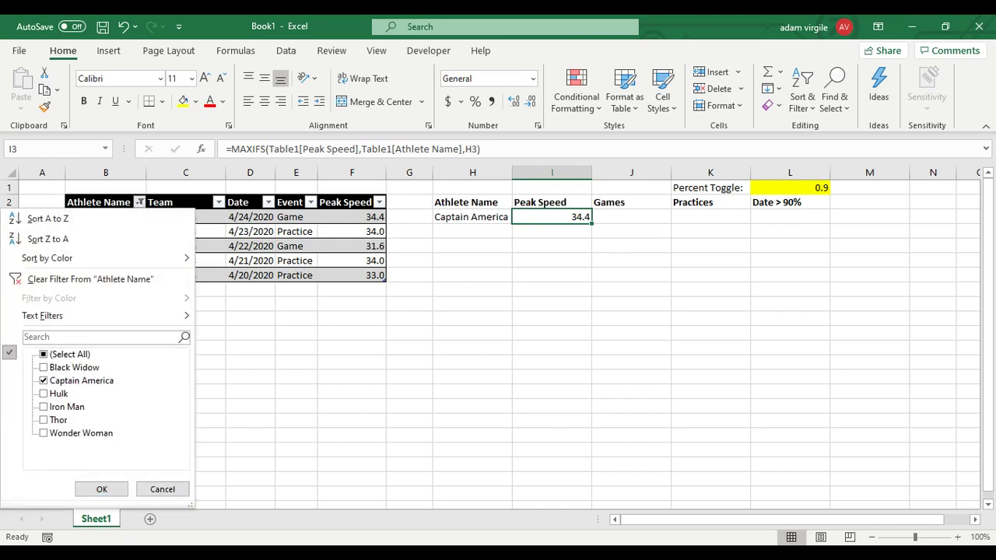
click(90, 278)
click(558, 231)
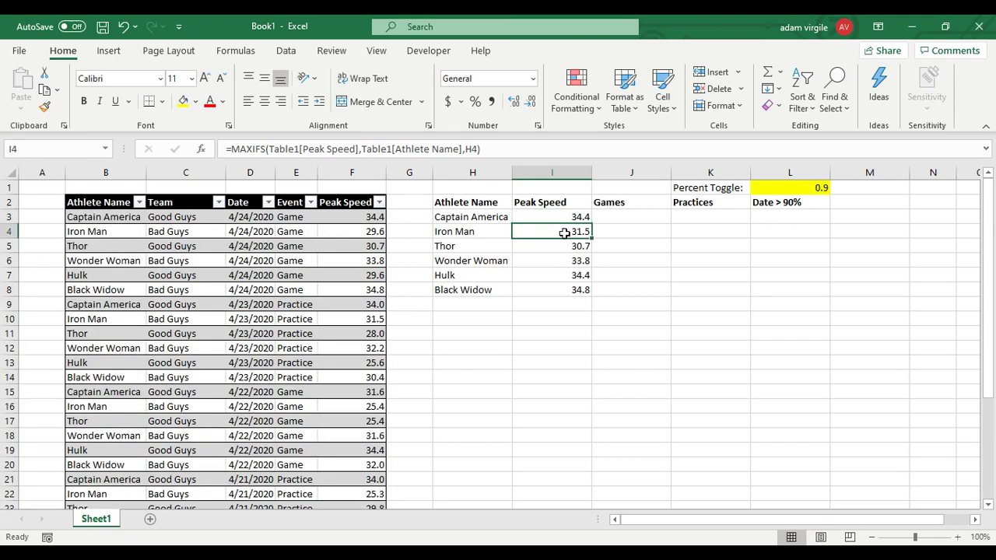
click(138, 202)
click(45, 354)
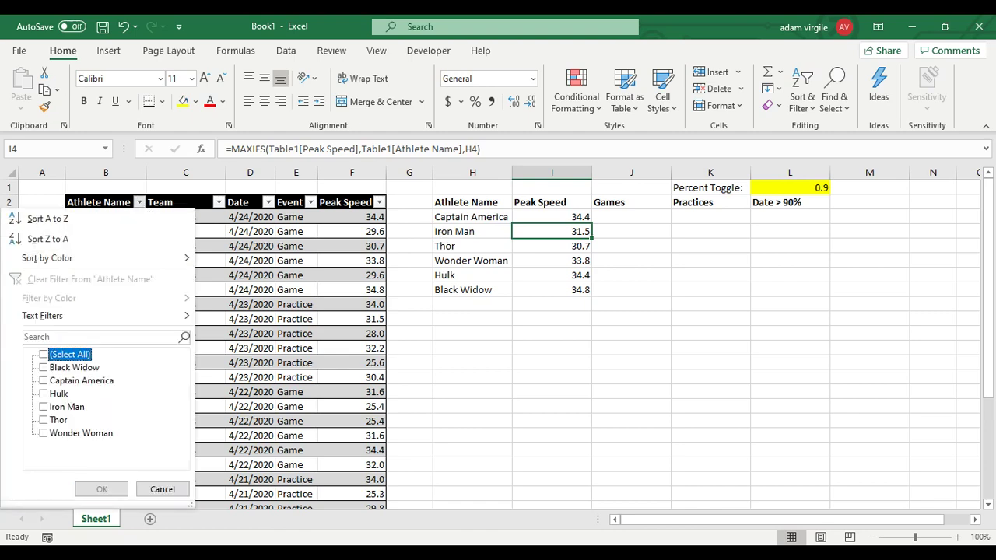
click(43, 407)
click(101, 489)
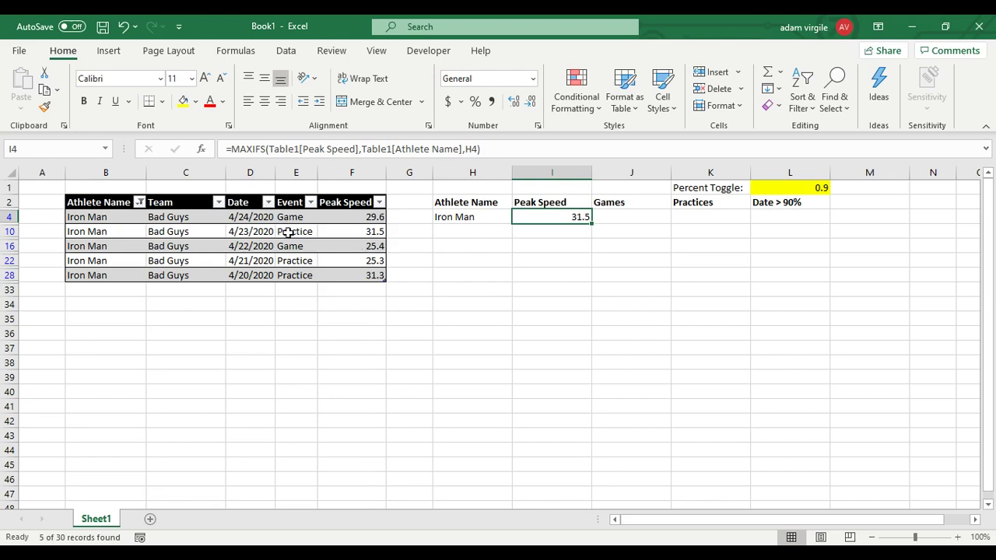
click(369, 217)
click(374, 232)
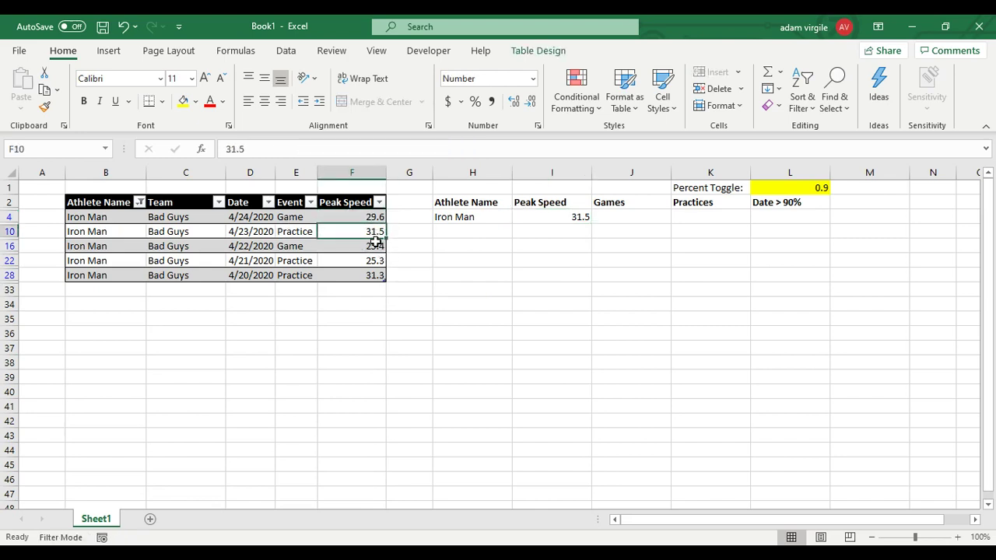
click(373, 274)
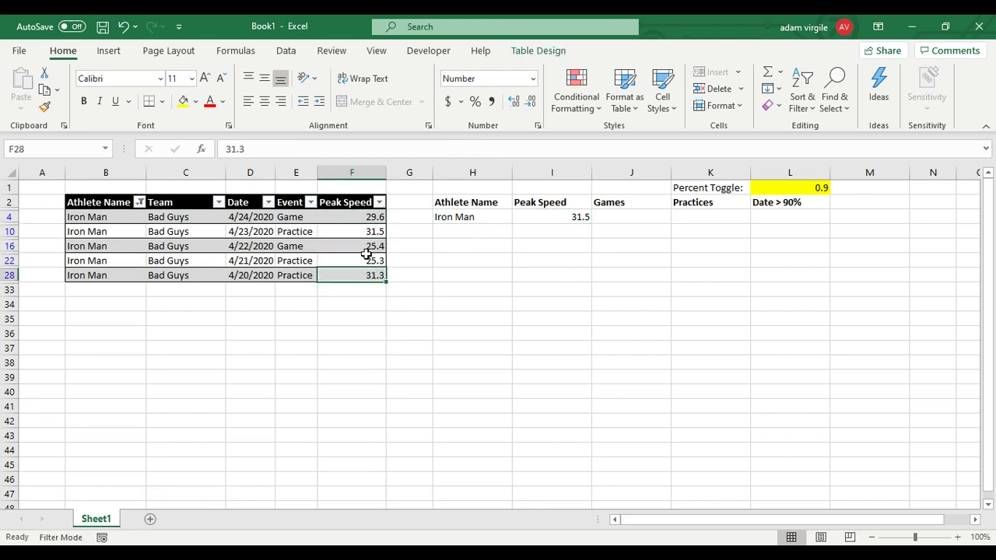
click(568, 219)
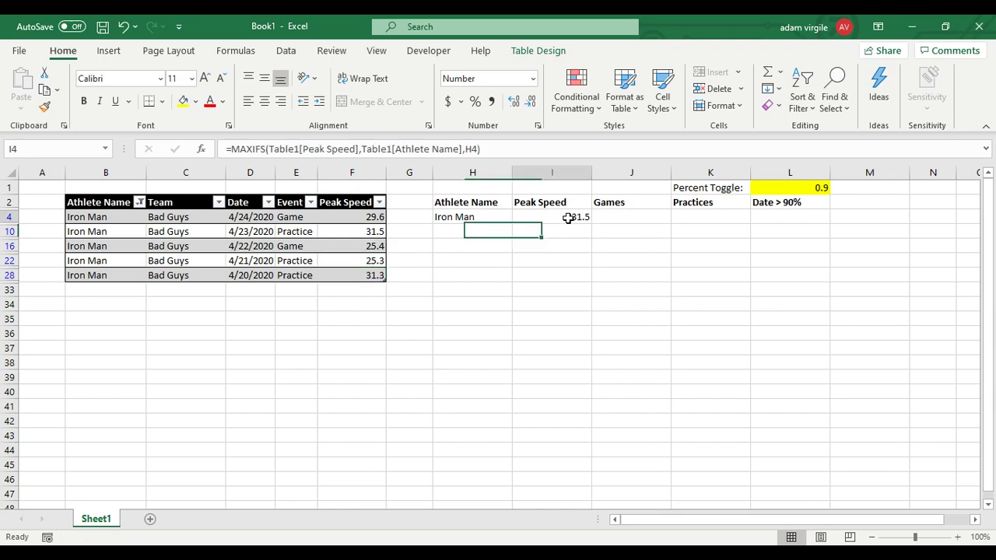
click(140, 204)
click(155, 278)
click(551, 217)
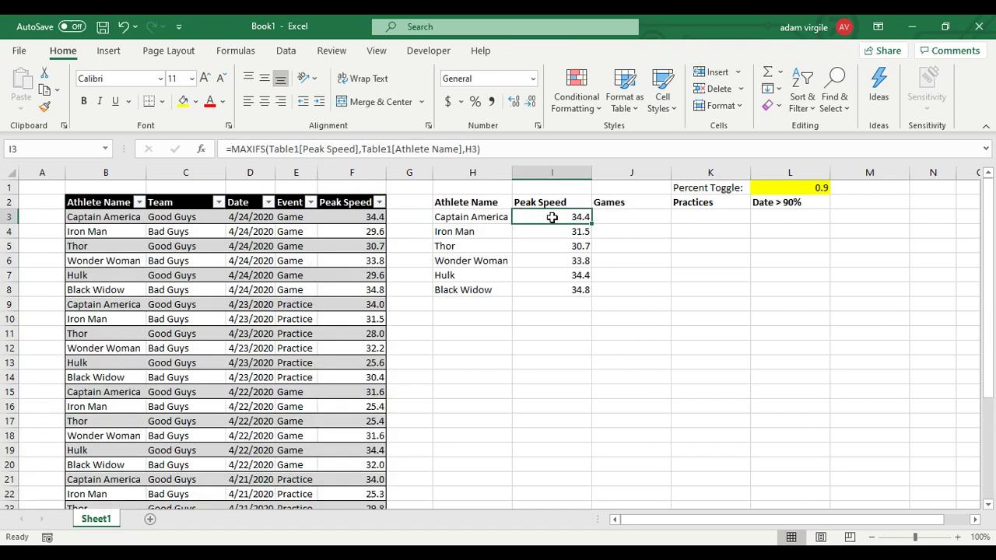
click(501, 149)
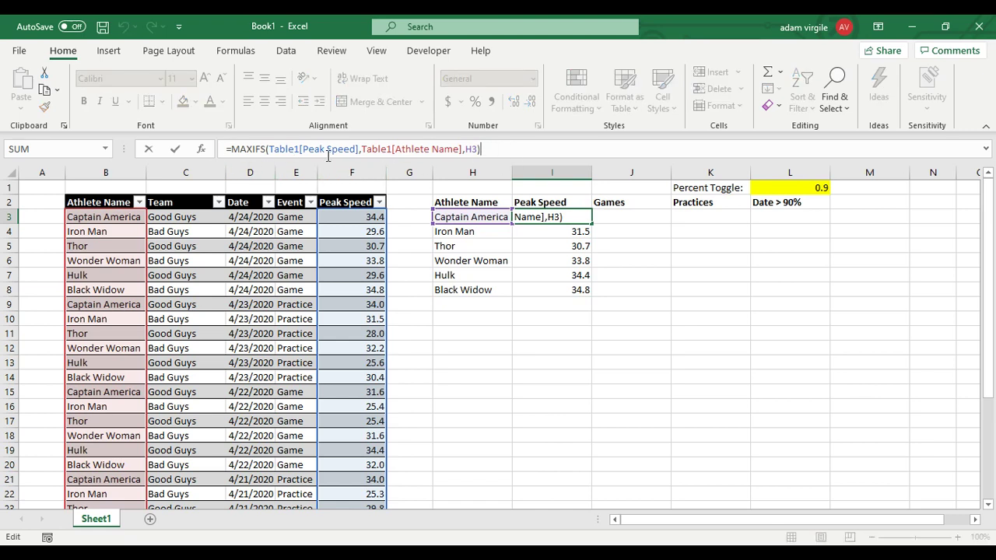
drag(271, 149, 411, 148)
click(483, 146)
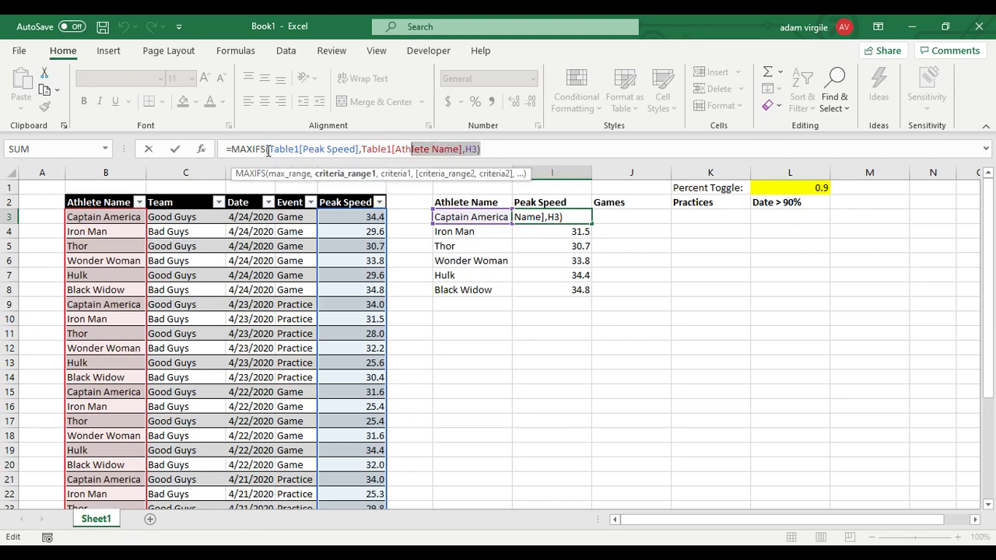
drag(236, 149, 583, 149)
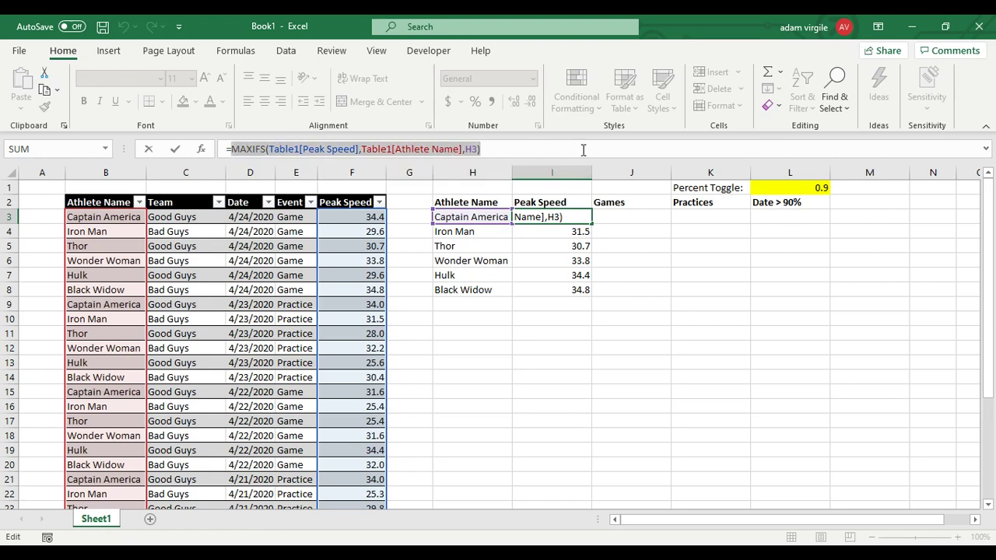
key(ctrl+x)
key(Escape)
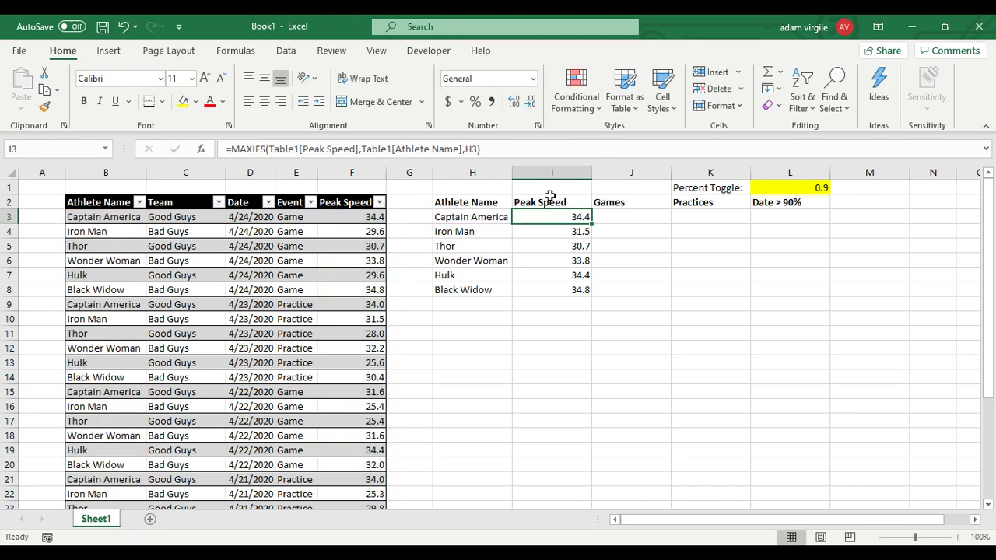
Insert a new column J before Games with the header Peak Speed
click(612, 174)
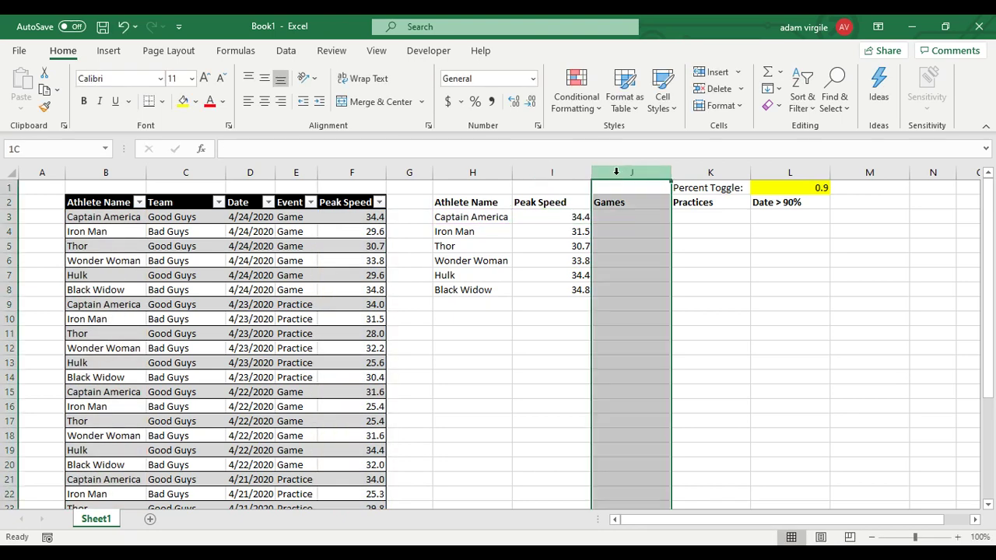
right_click(621, 176)
click(634, 294)
click(635, 201)
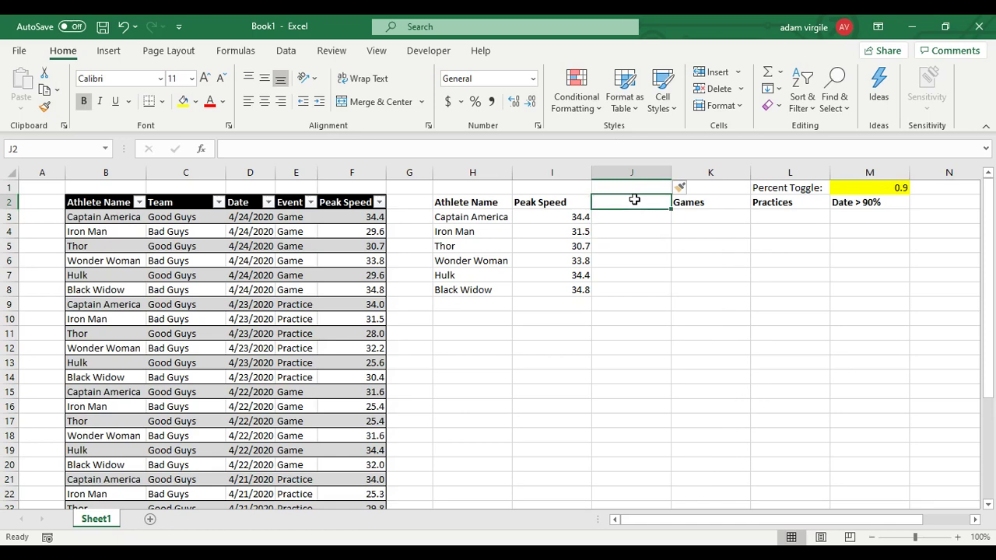
text(Peak Speed)
key(Return)
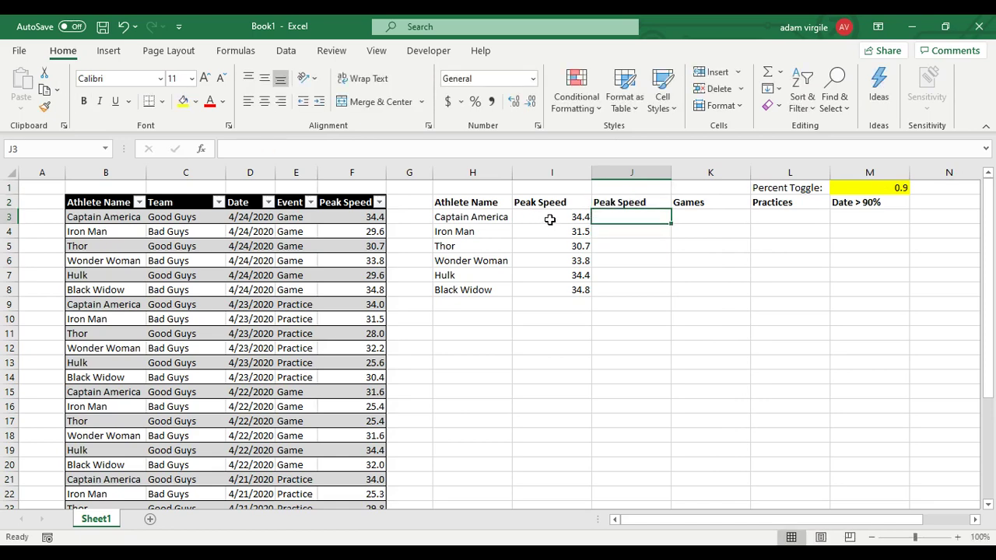
Type =MAX(IF(Table1[Athlete Name]=H3,Table1[Peak Speed])) into J3
text(=MAX)
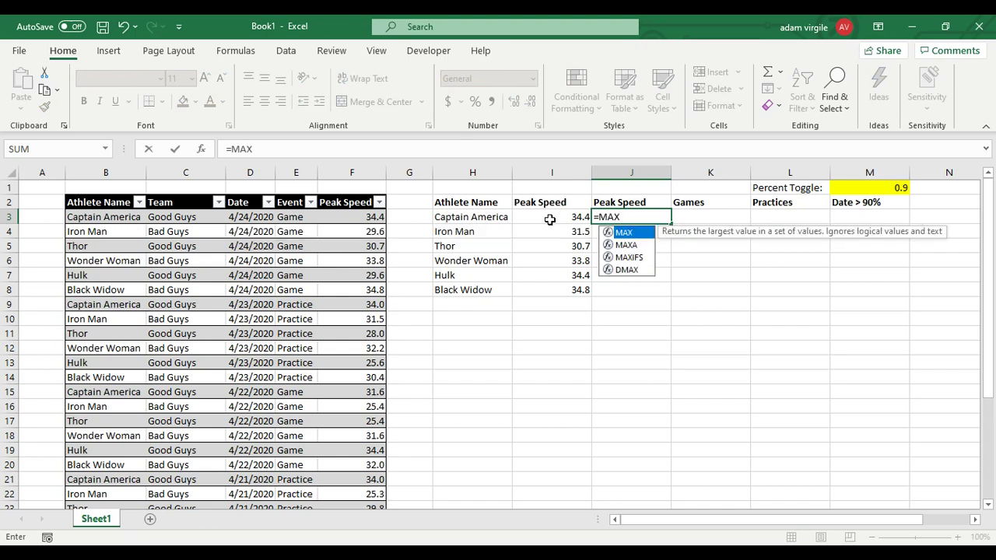
text(()
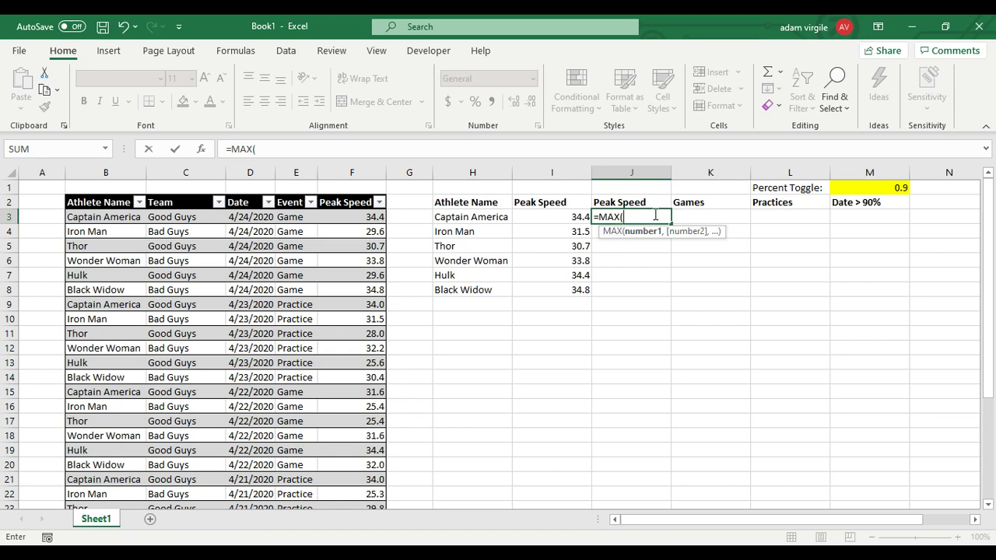
text(IF)
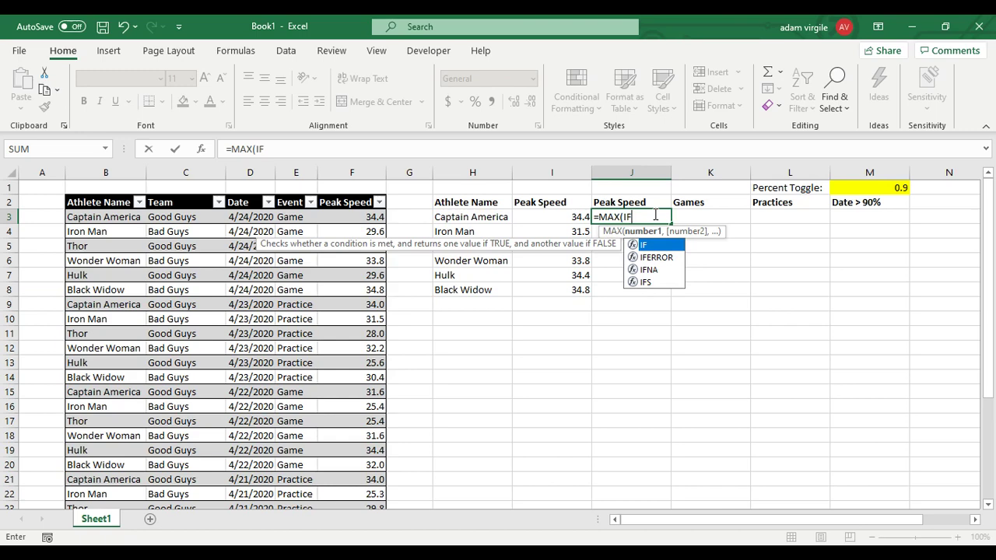
text(()
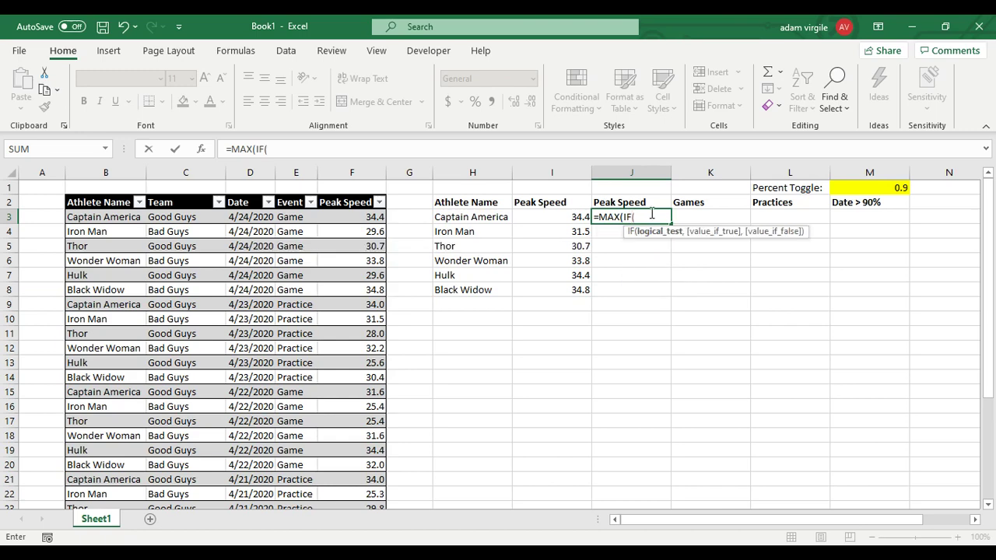
text(Ta)
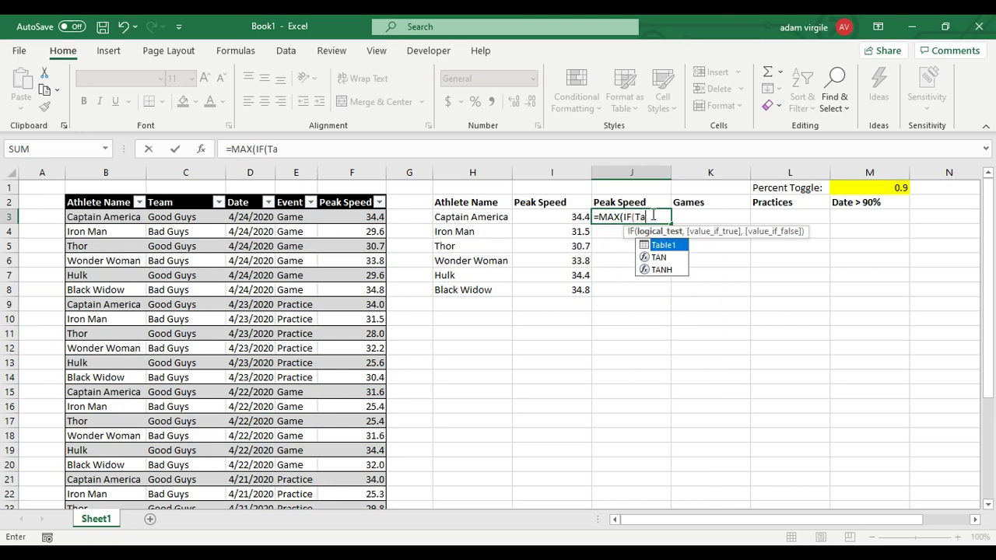
text(ble1[Ath)
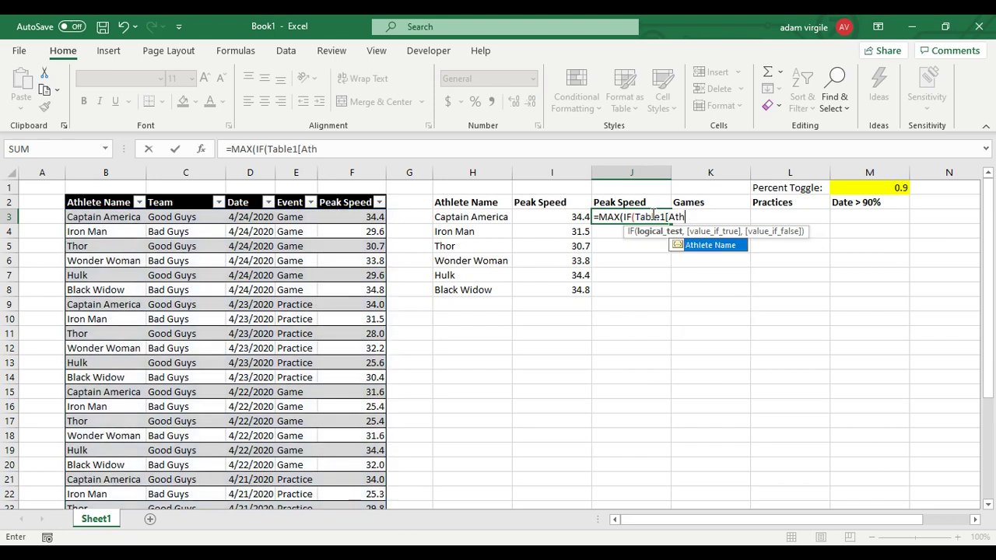
key(Tab)
text(])
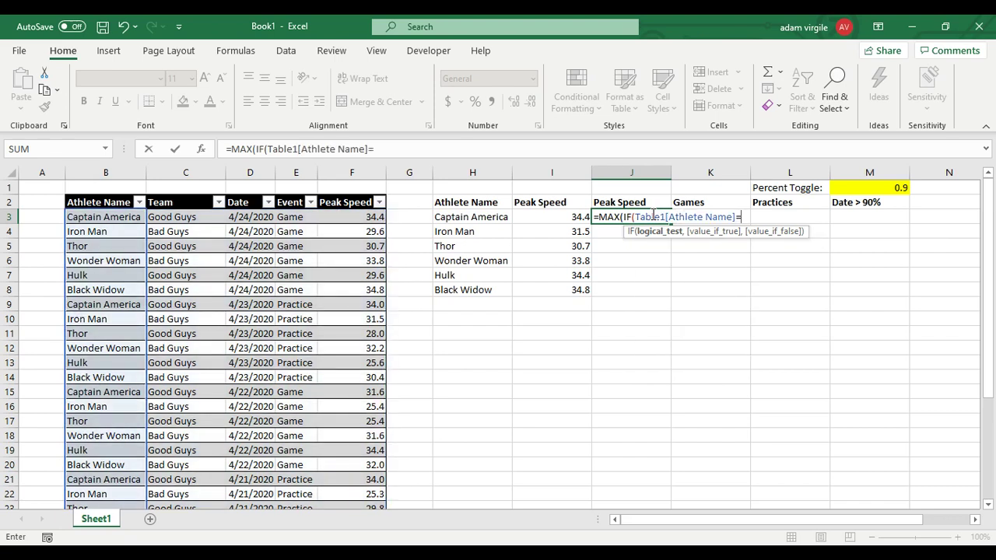
text(=)
click(486, 216)
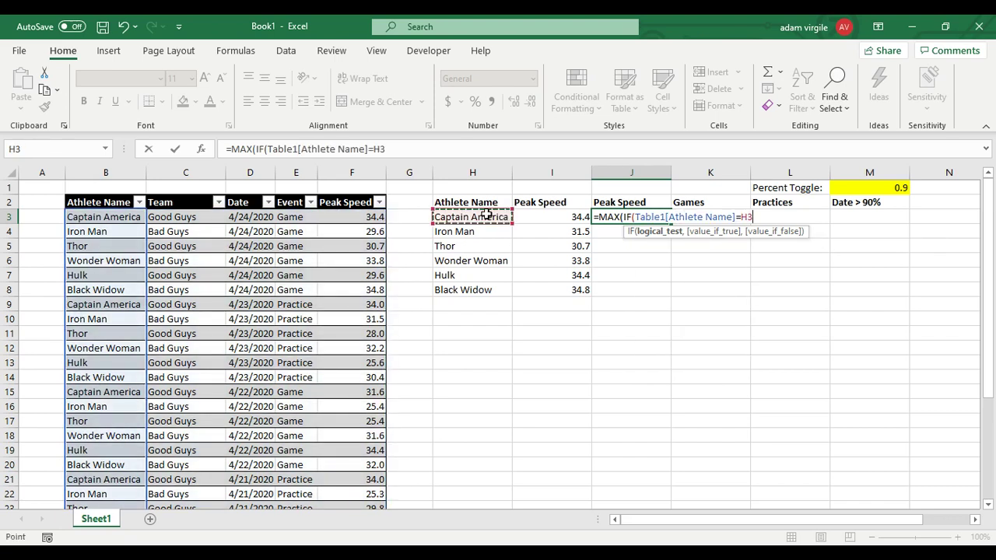
click(443, 145)
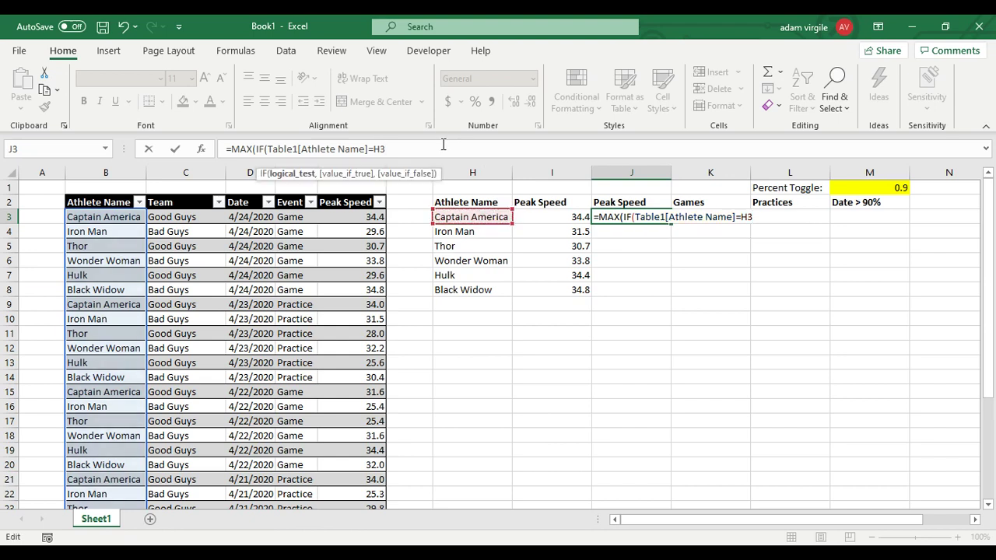
text(,)
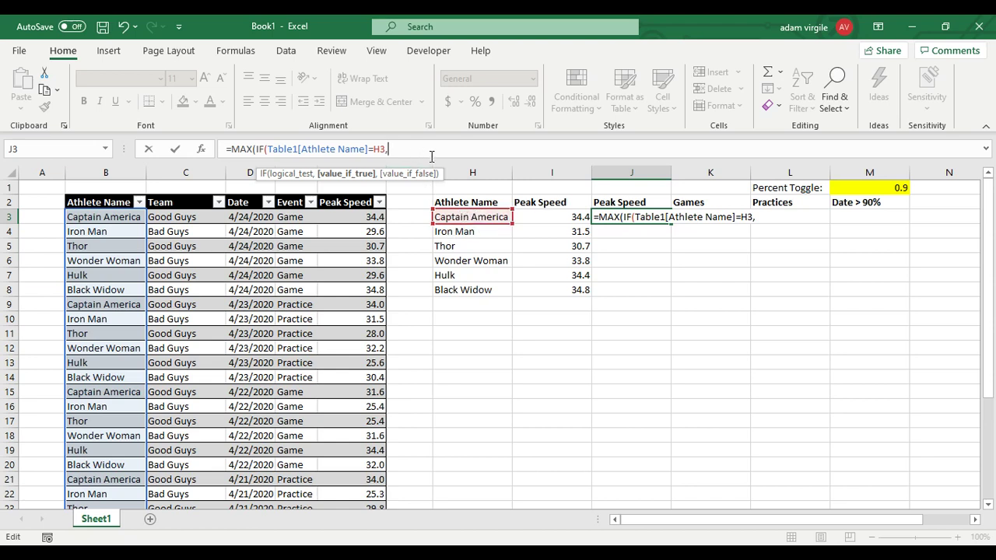
text(T)
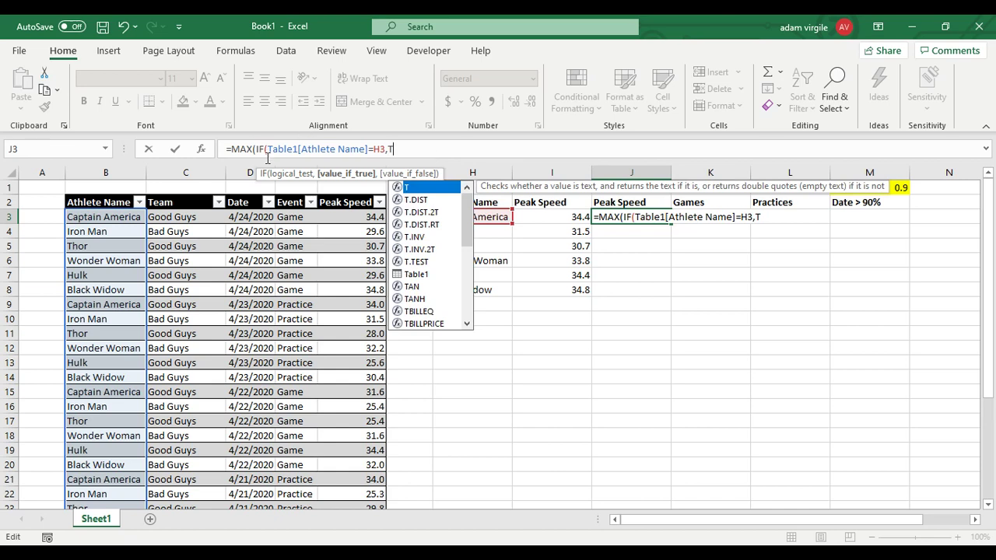
text(able)
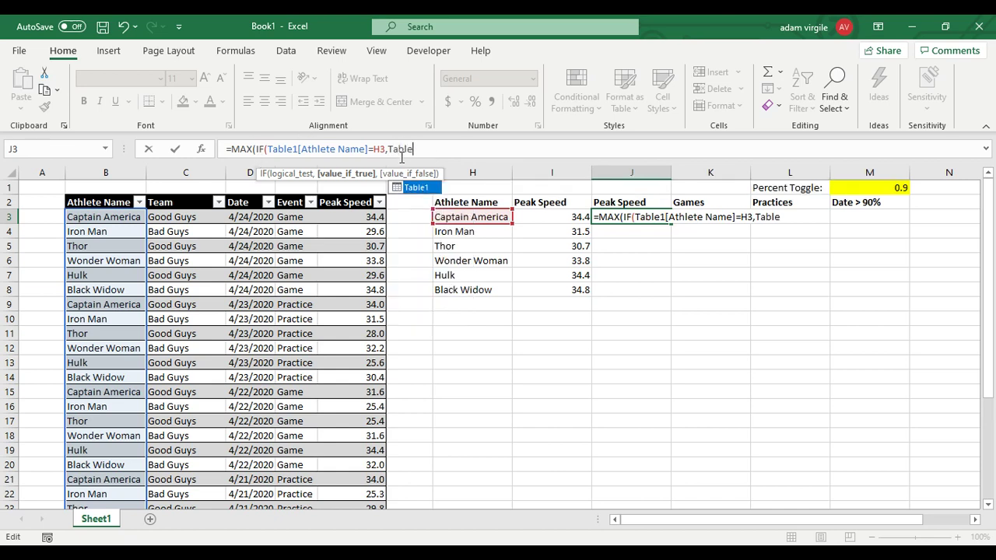
text(1[)
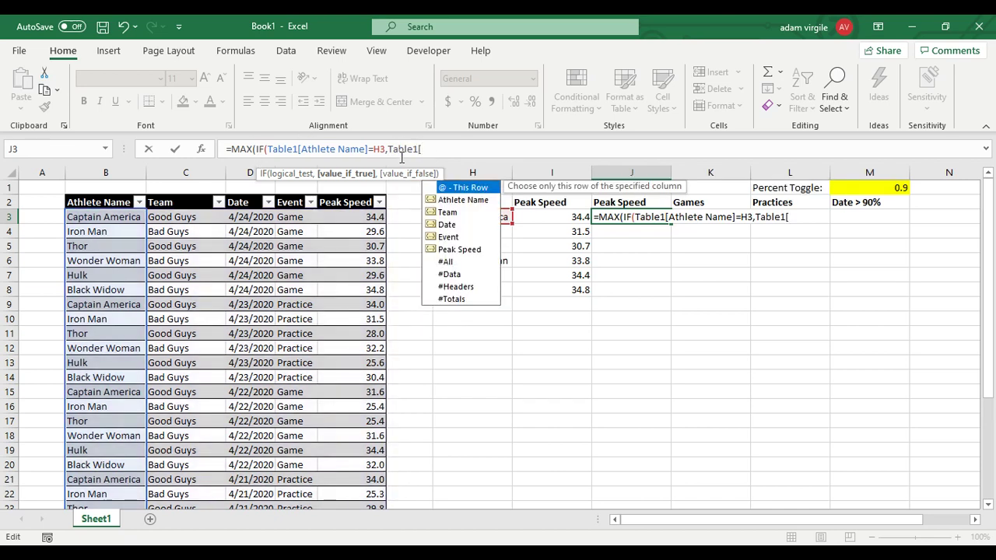
text(Pea)
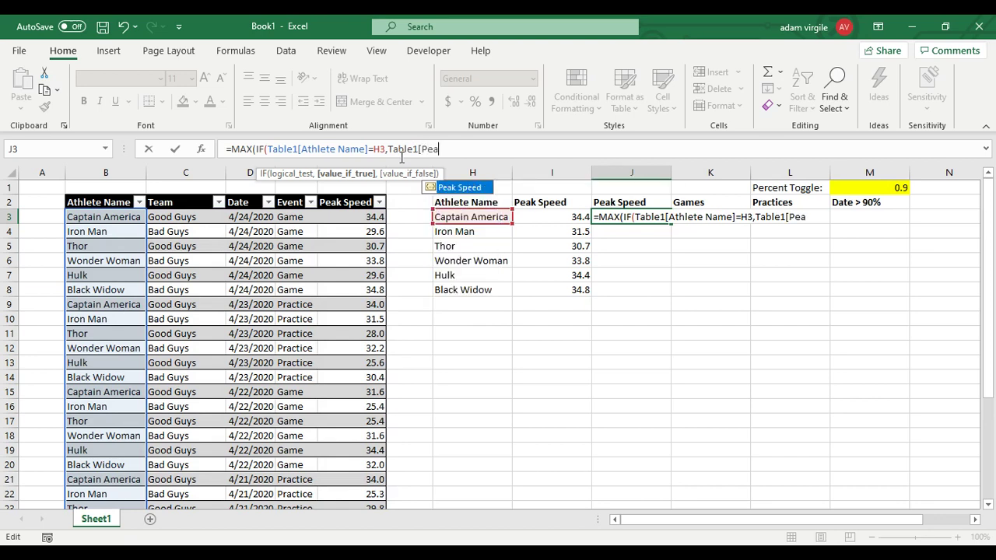
key(Tab)
text(])
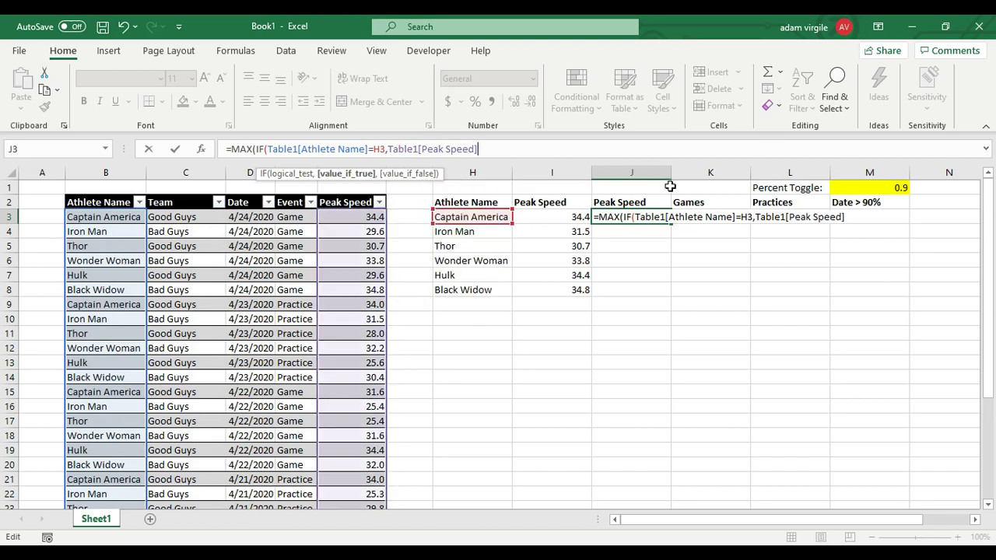
text())
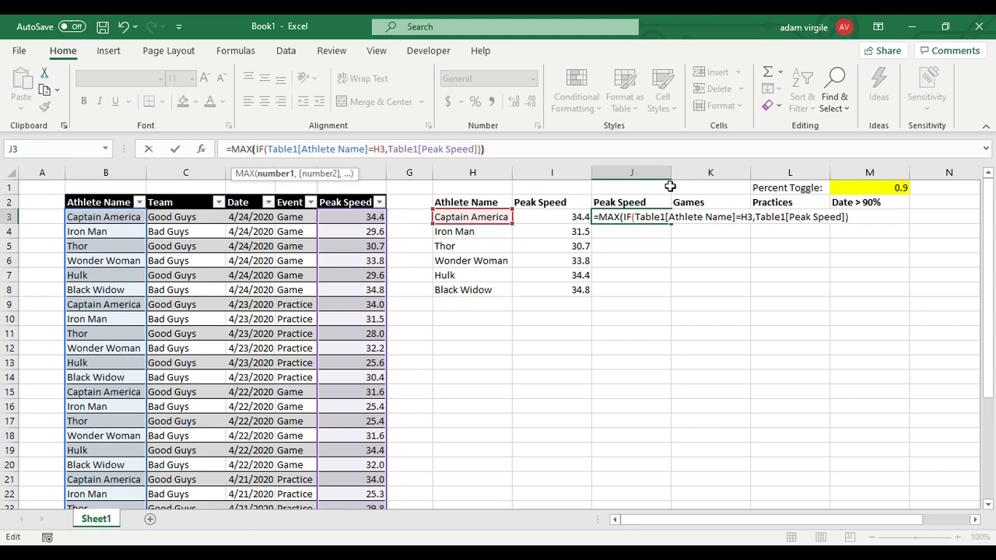
text())
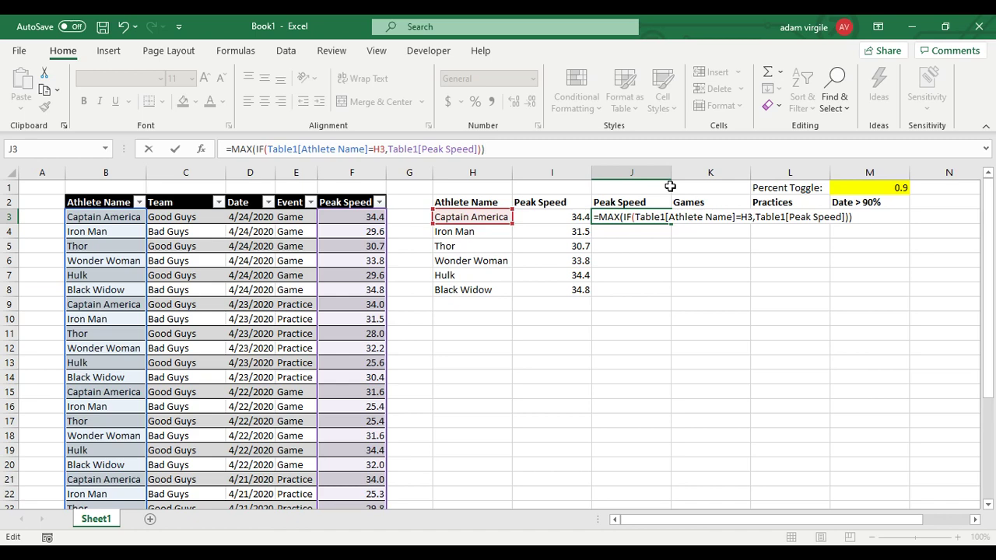
Enter J3 as an array formula, fill to J8, and compare with the MAXIFS results
key(ctrl+shift+Return)
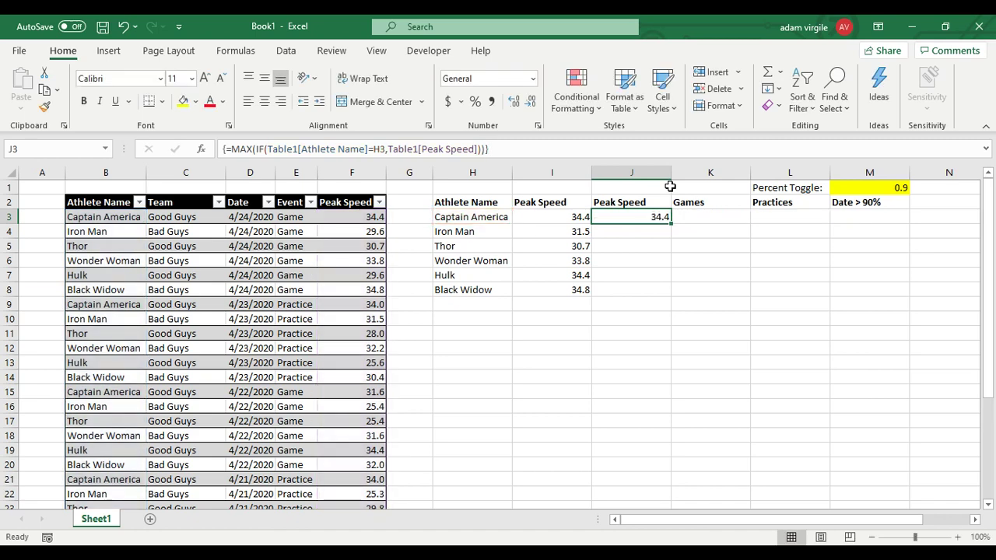
click(507, 149)
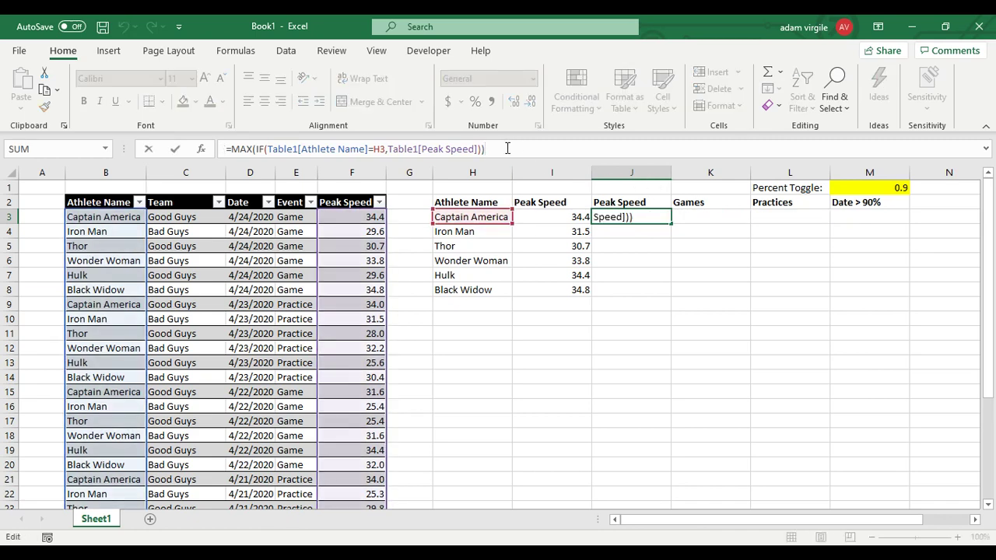
key(ctrl+shift+Return)
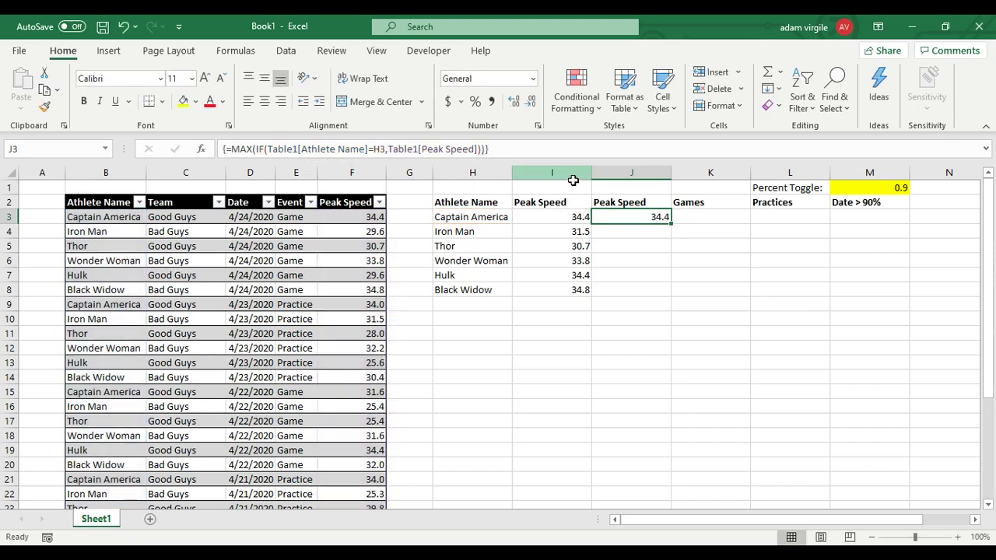
drag(669, 224, 669, 297)
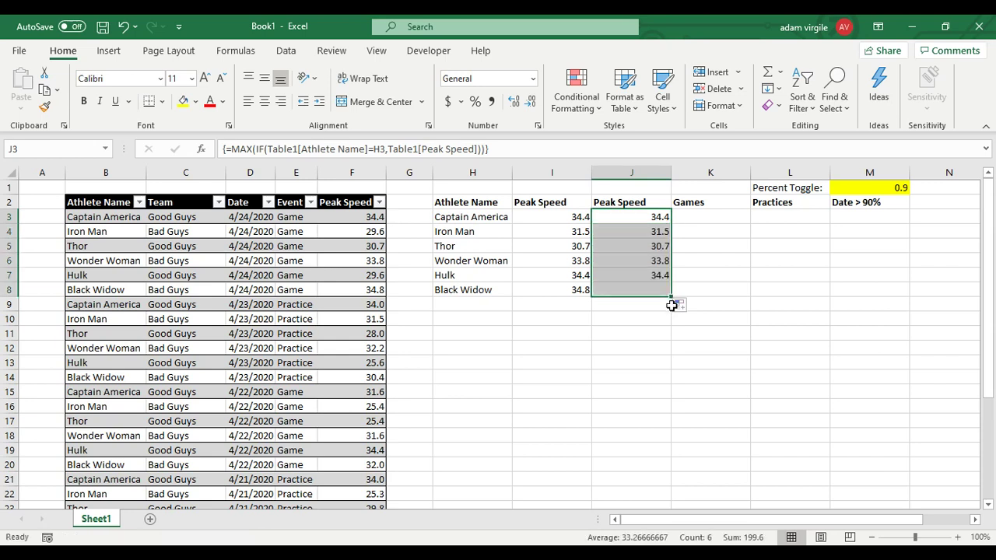
click(645, 290)
click(574, 289)
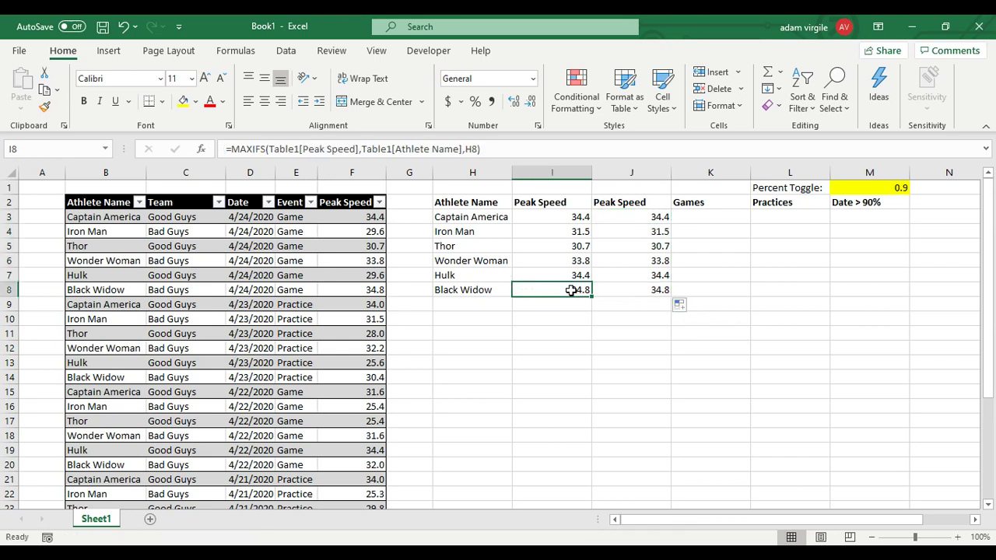
click(563, 276)
click(633, 274)
click(585, 258)
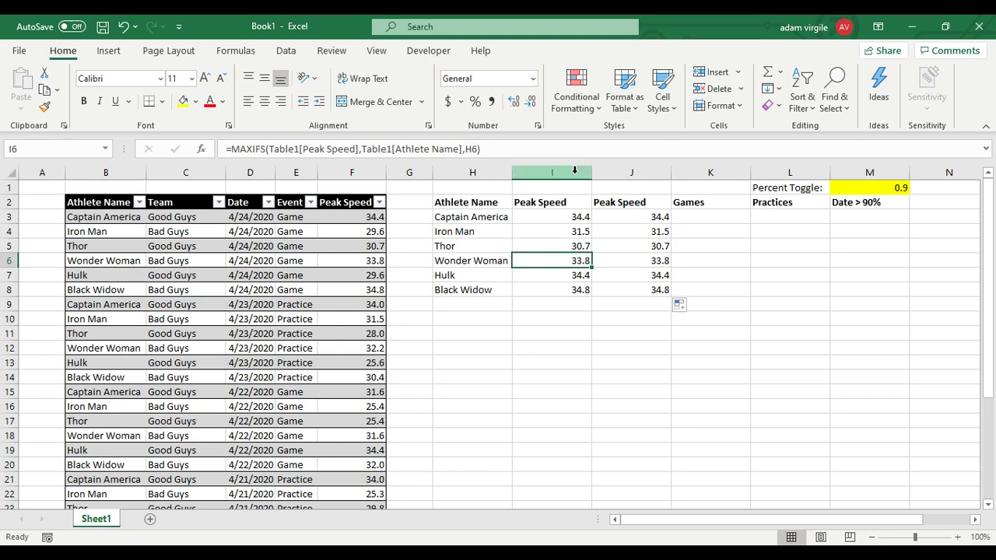
Delete the old MAXIFS Peak Speed column I
click(573, 172)
right_click(573, 172)
click(613, 312)
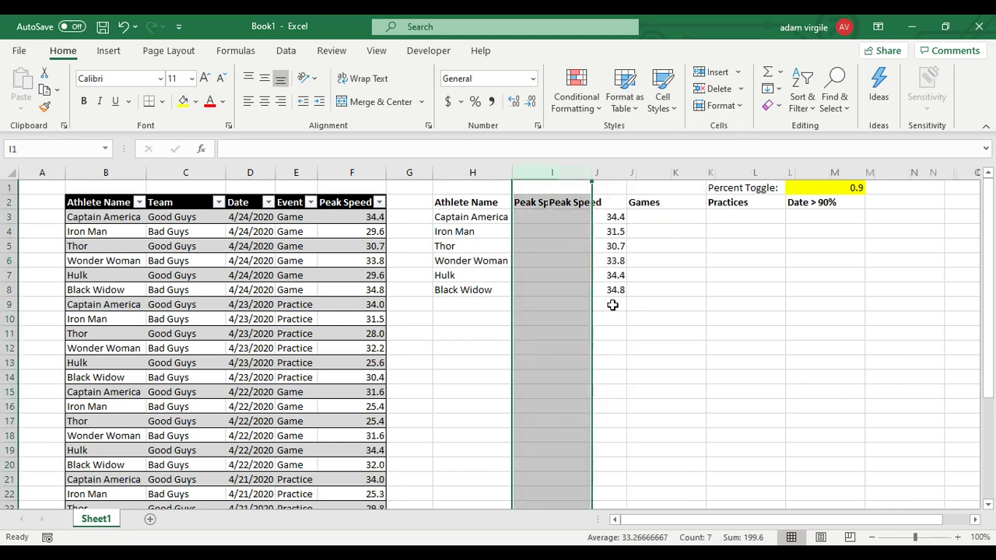
click(654, 248)
click(626, 218)
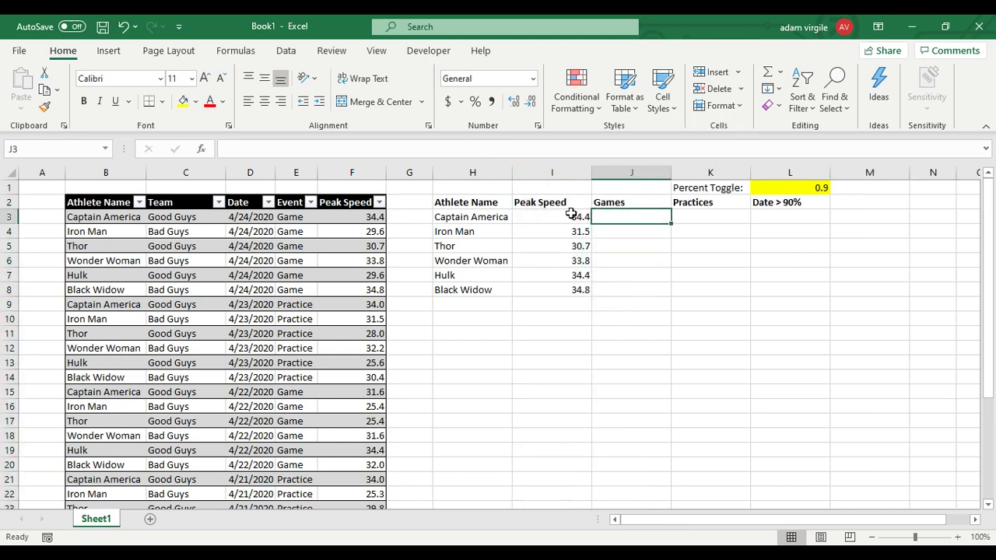
click(573, 215)
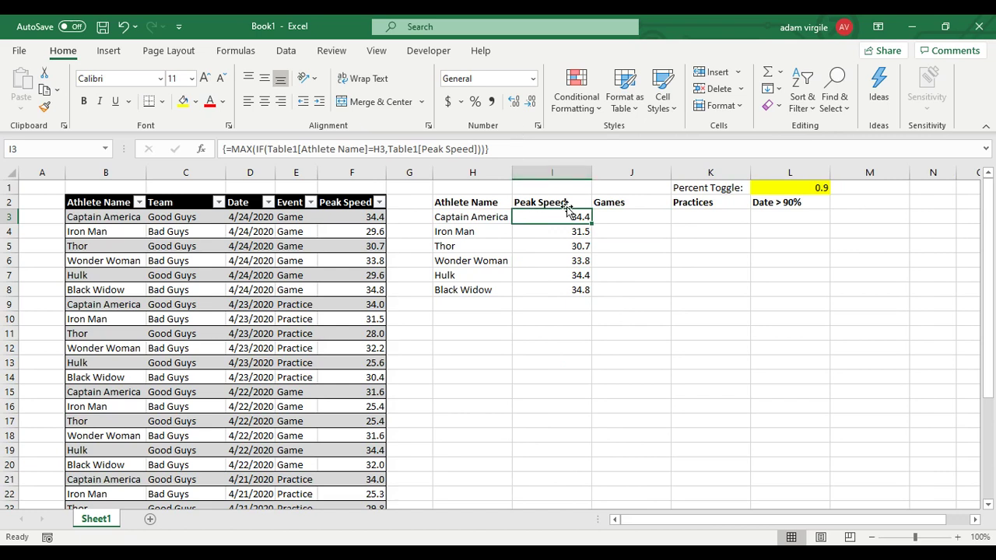
click(609, 218)
Copy the peak-speed array formula from I3 into the Games cell J3
click(572, 217)
key(ctrl+c)
click(637, 220)
key(ctrl+v)
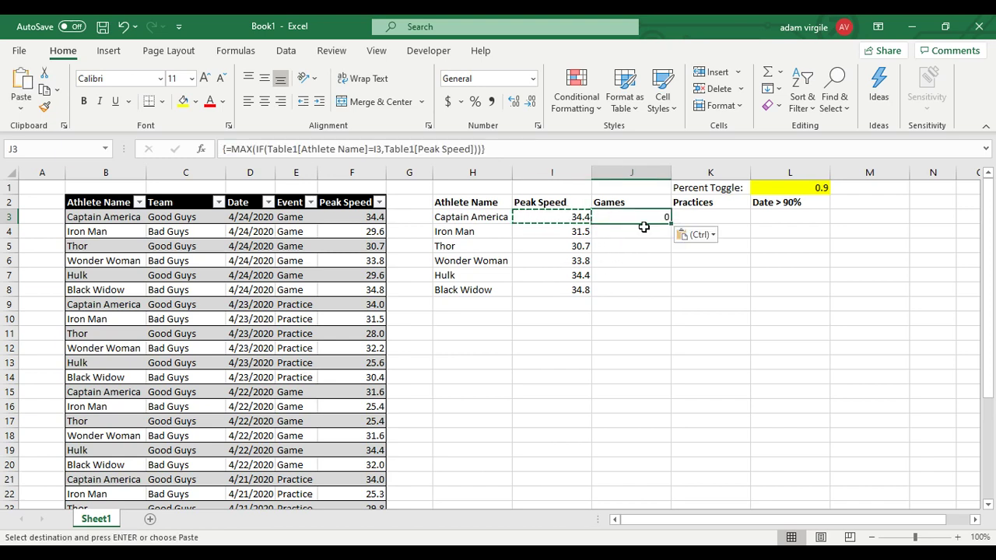
Change the pasted formula's I3 reference to $H3 and re-enter it as an array formula
click(394, 149)
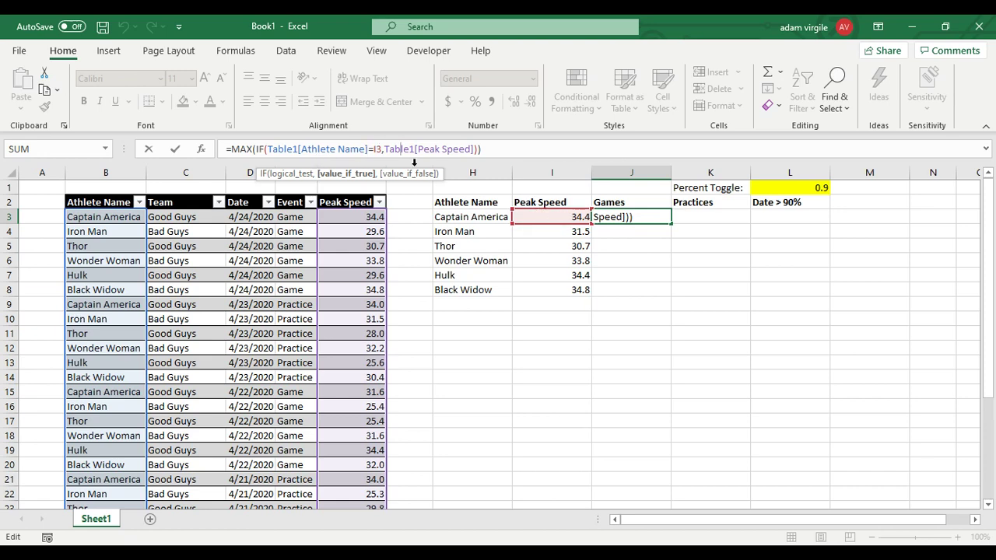
click(378, 148)
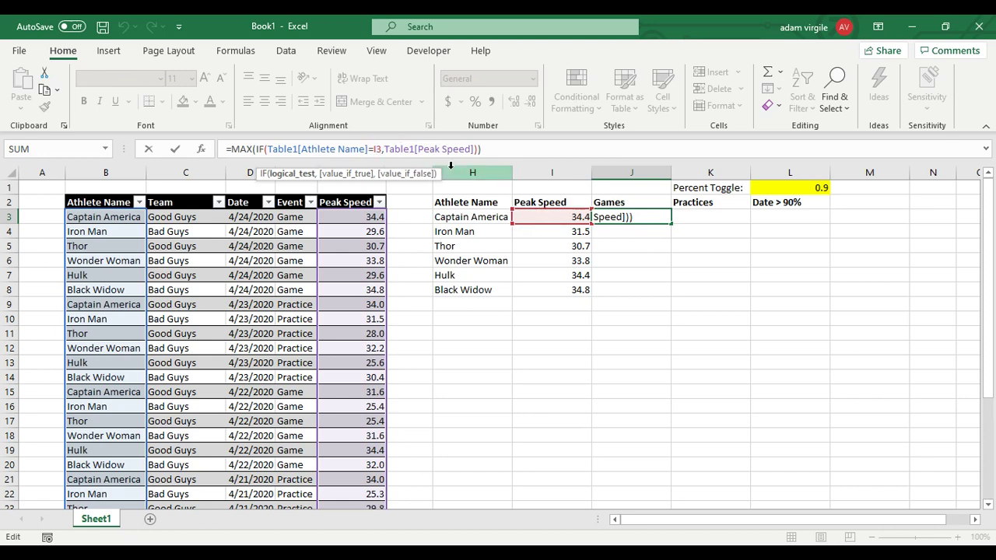
key(BackSpace)
text(H)
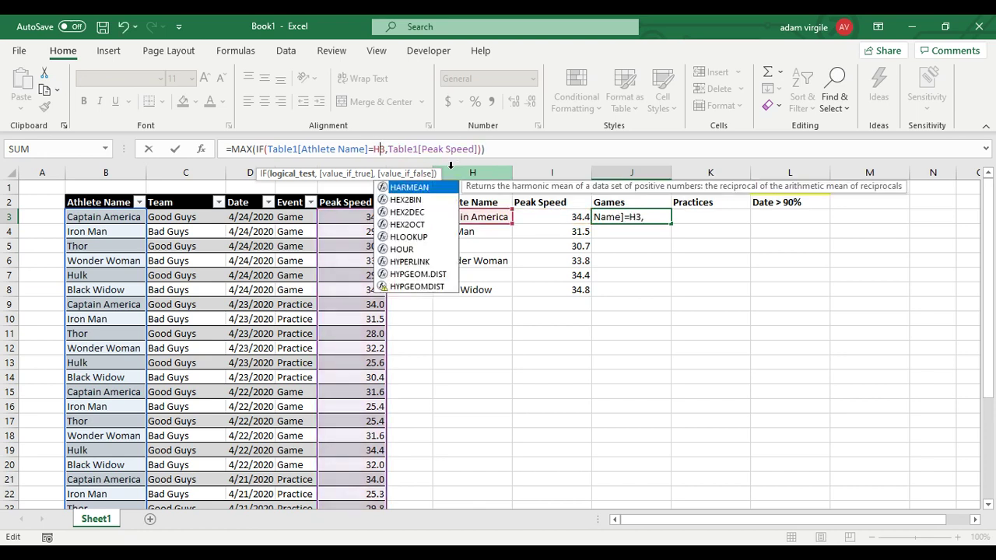
key(Left)
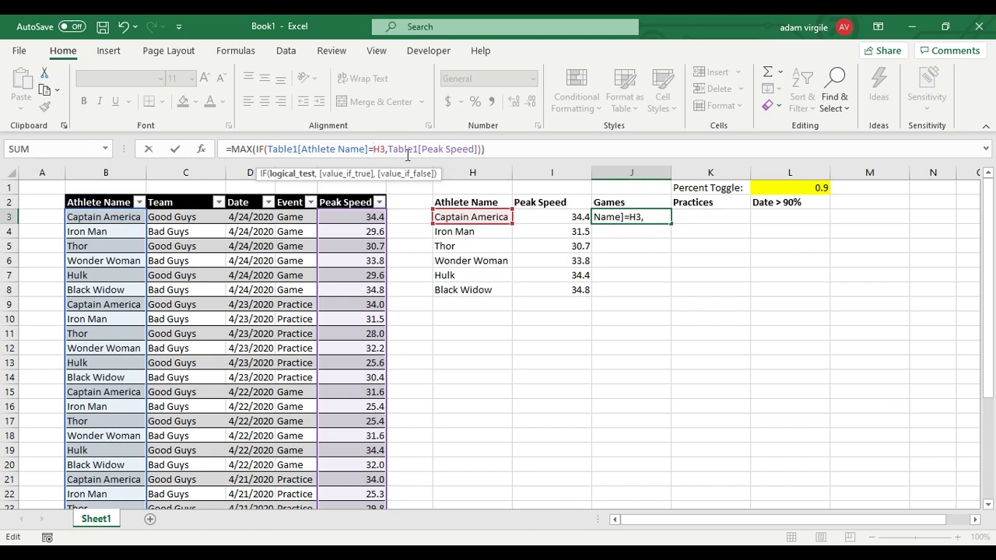
text($)
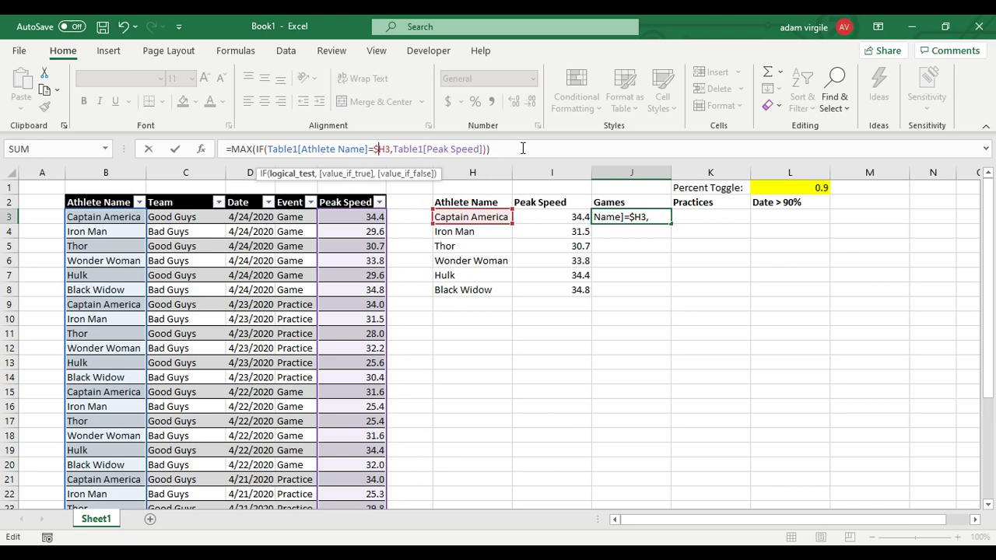
key(ctrl+shift+Return)
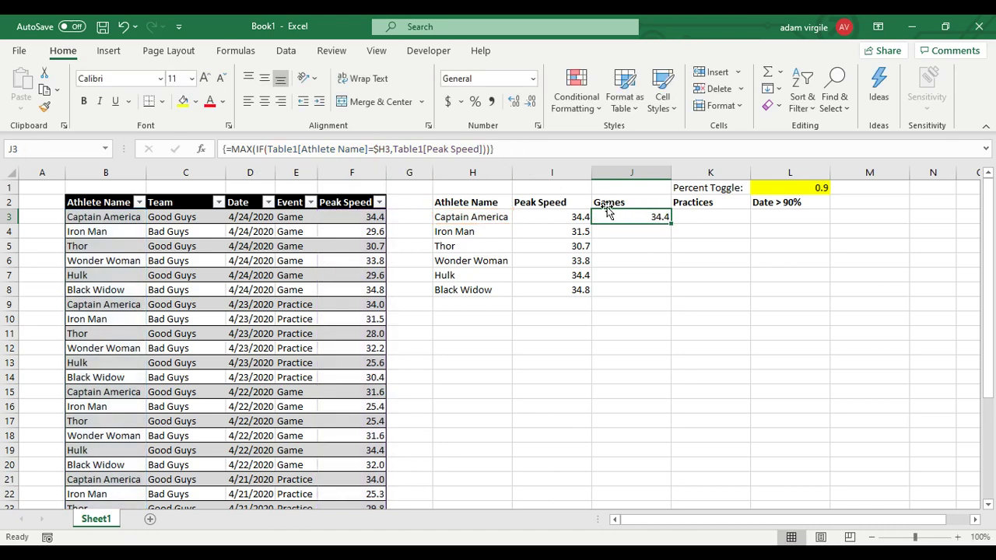
click(583, 216)
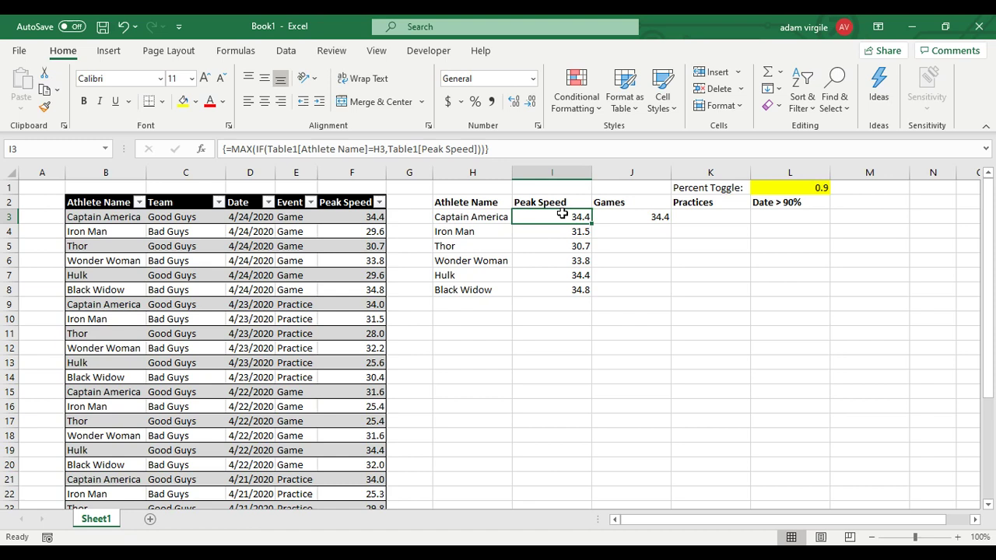
click(634, 212)
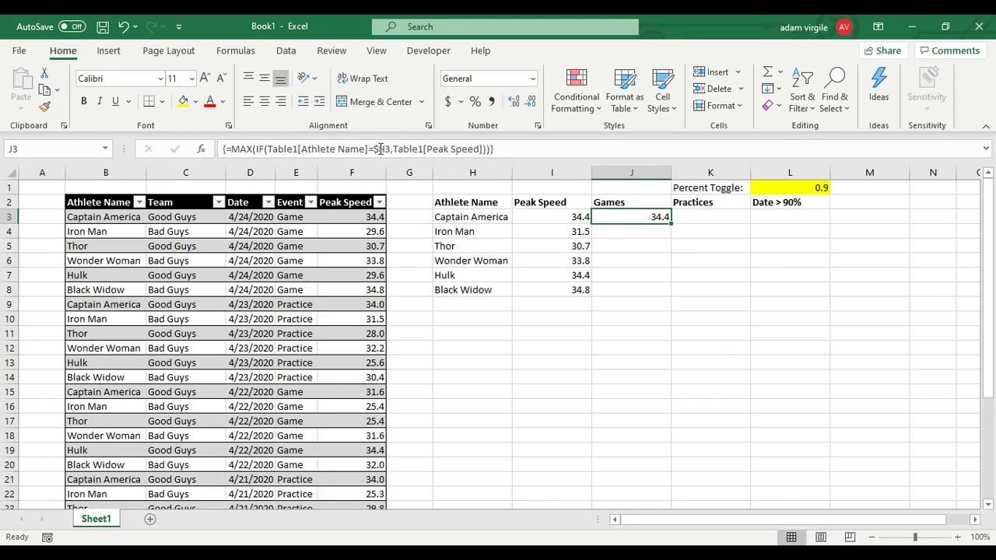
click(462, 148)
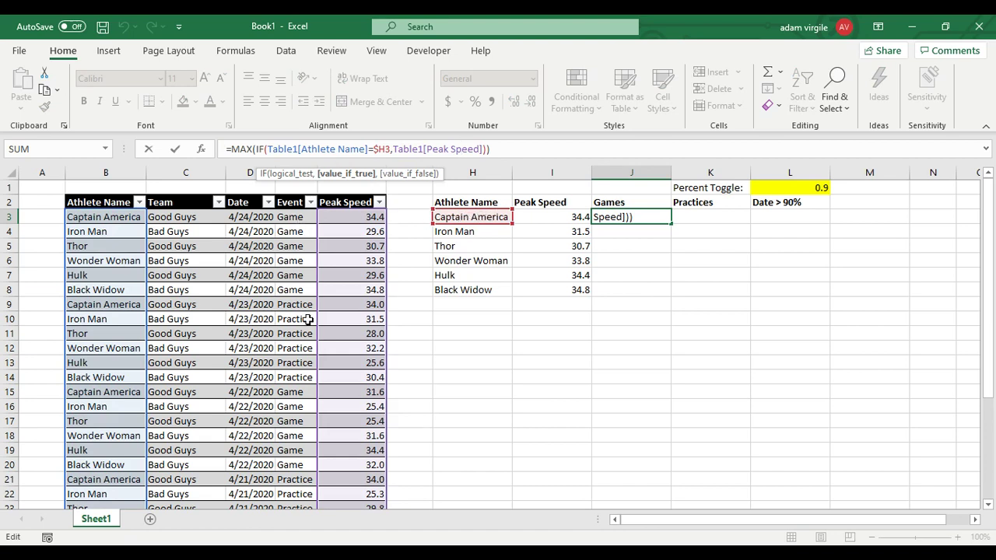
Add IF(Table1[Event]="Game" to the J3 formula and commit it as an array formula showing 34.4
click(392, 149)
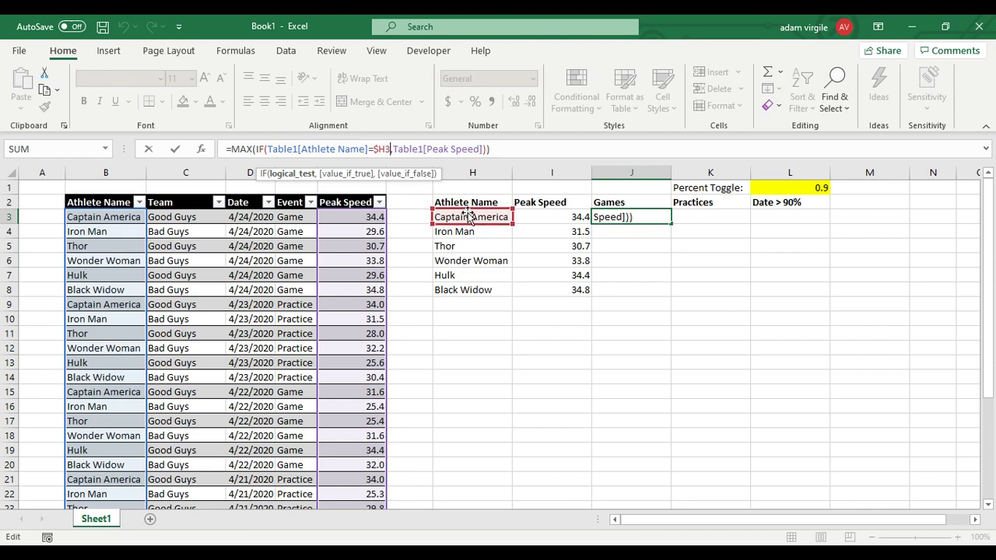
text(,)
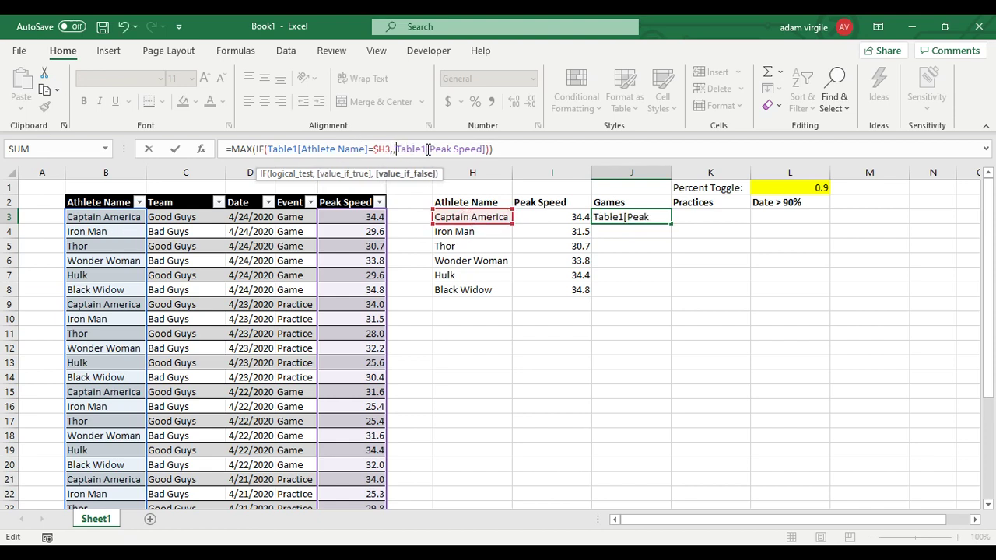
text(IF)
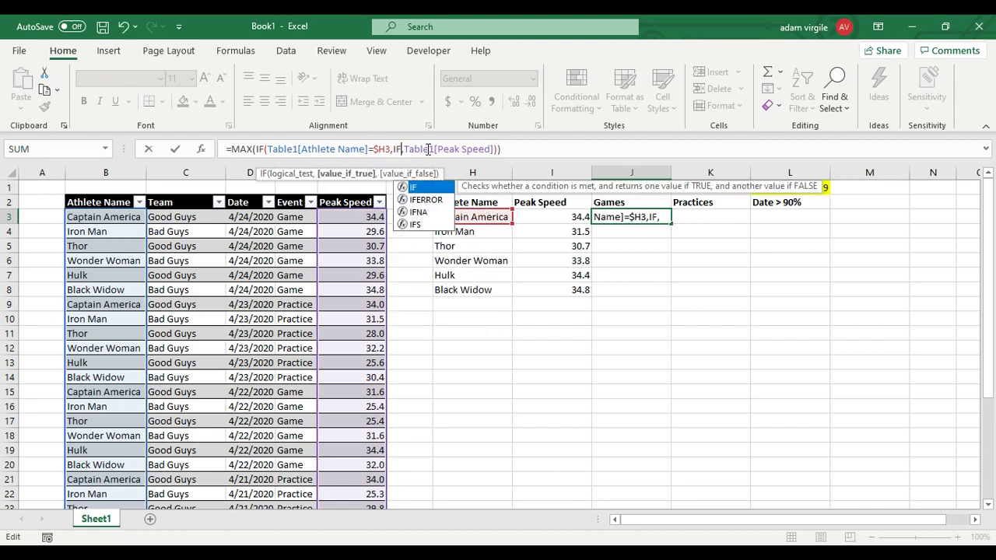
text(()
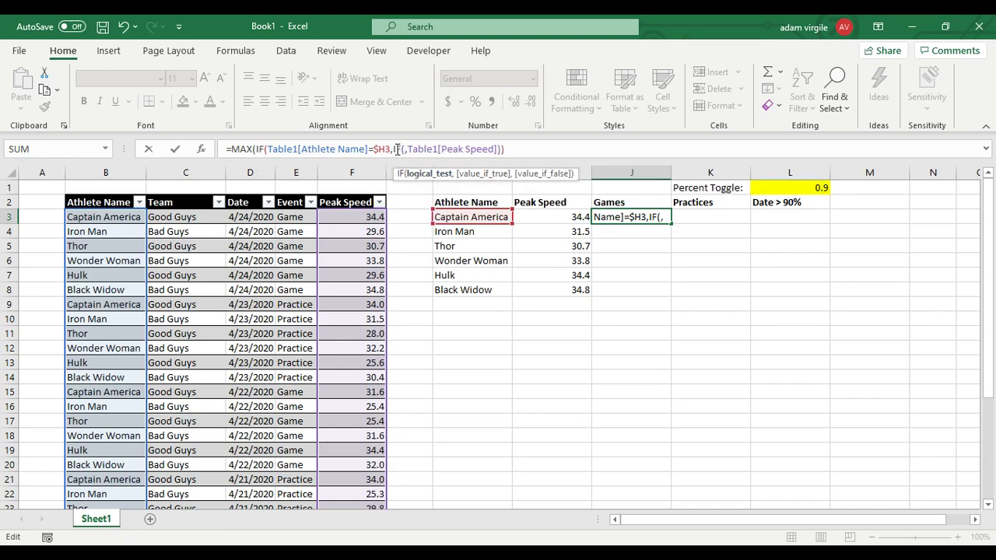
text(Table1[)
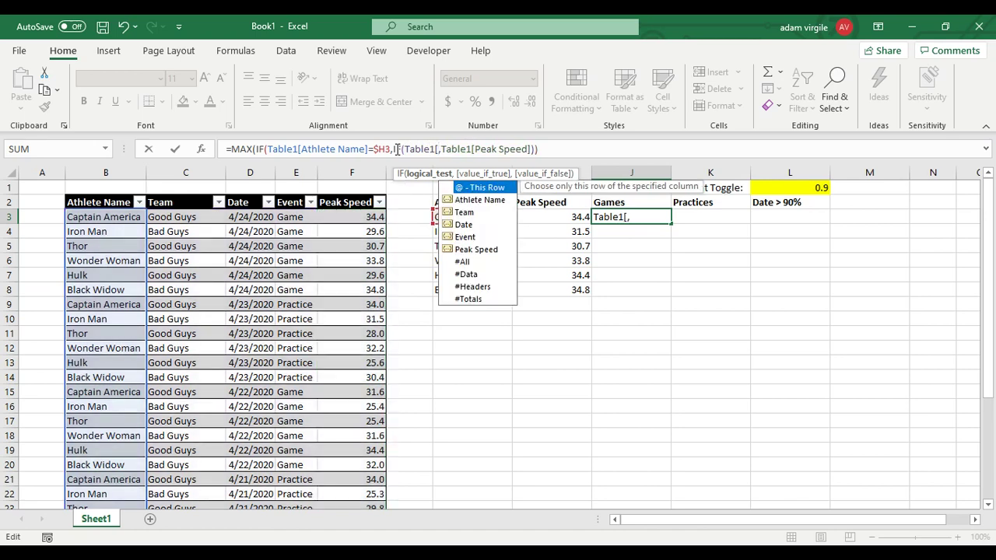
text(Event])
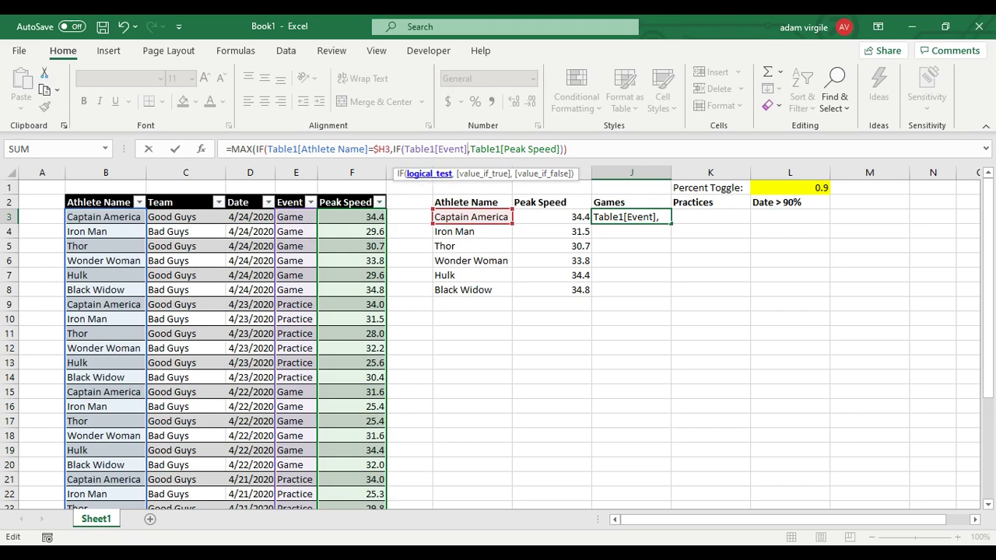
text(=)
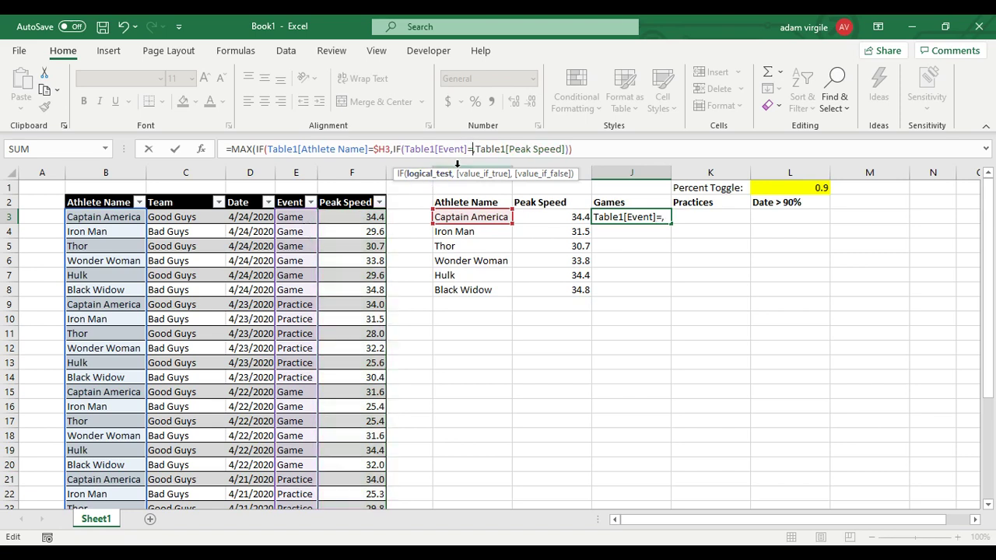
text("Game)
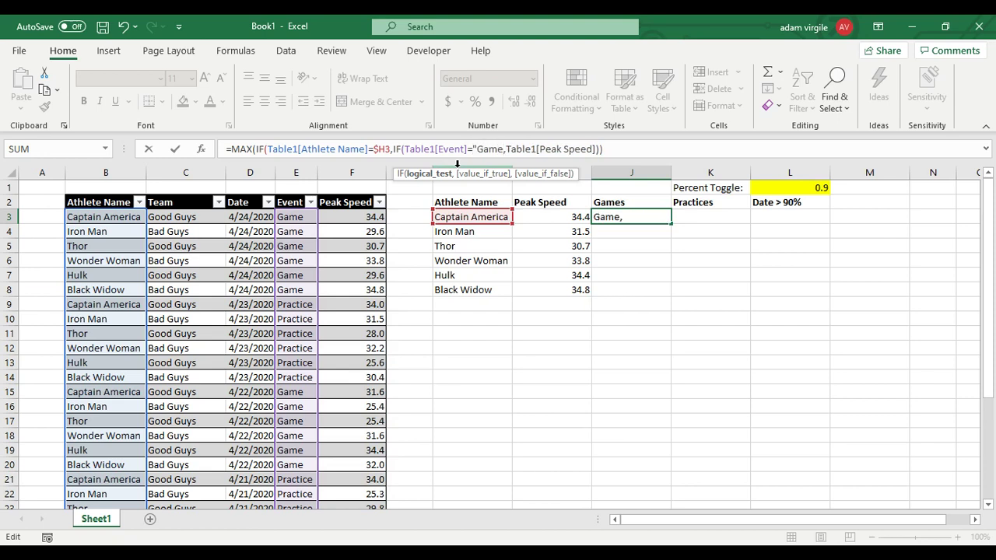
text(")
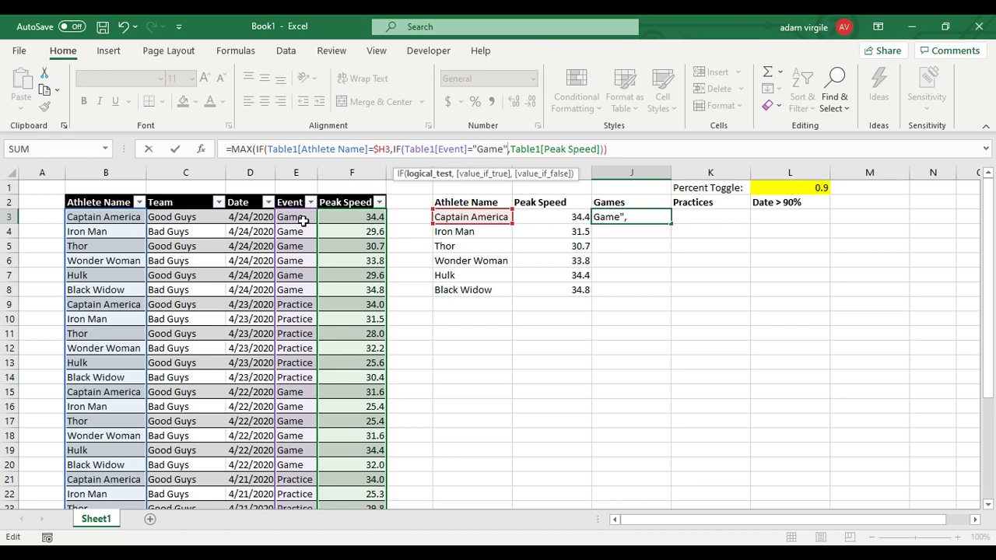
click(612, 148)
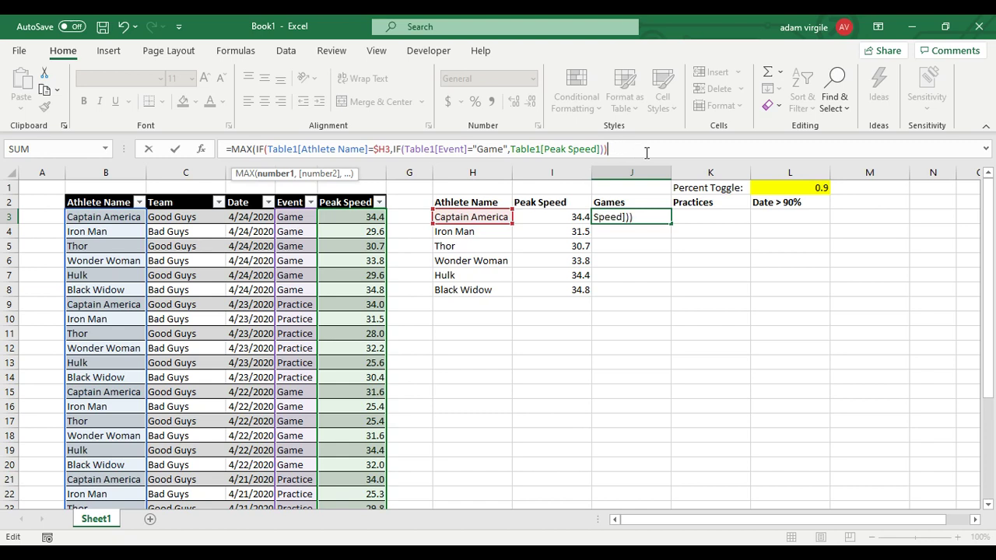
text())
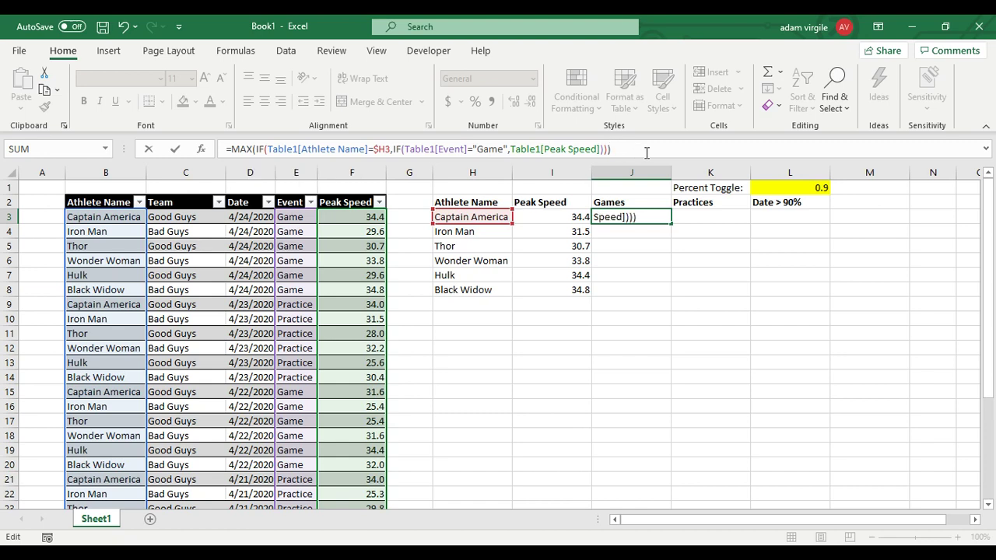
key(ctrl+shift+Return)
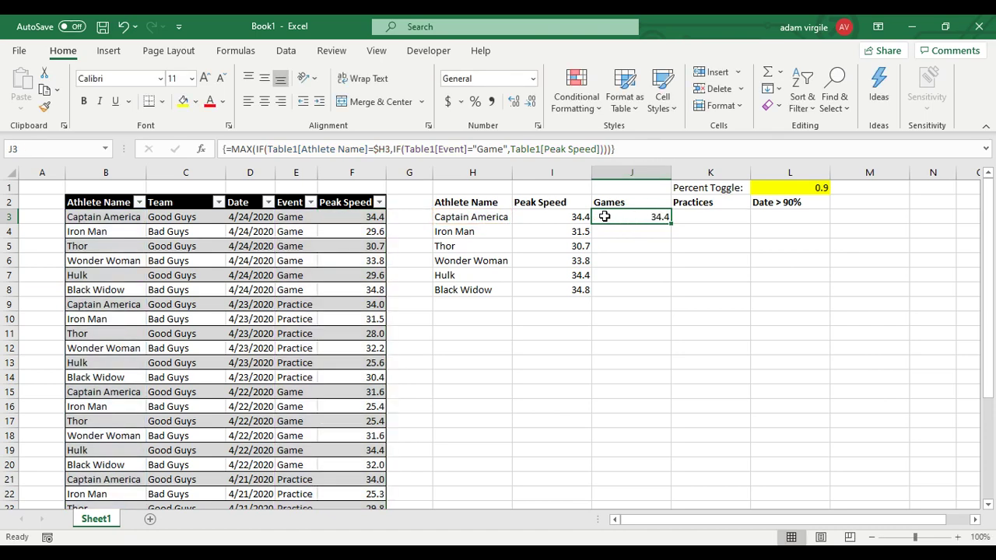
Copy the J3 Game-peak array formula down to J8 for all six athletes
click(555, 217)
click(629, 214)
click(340, 218)
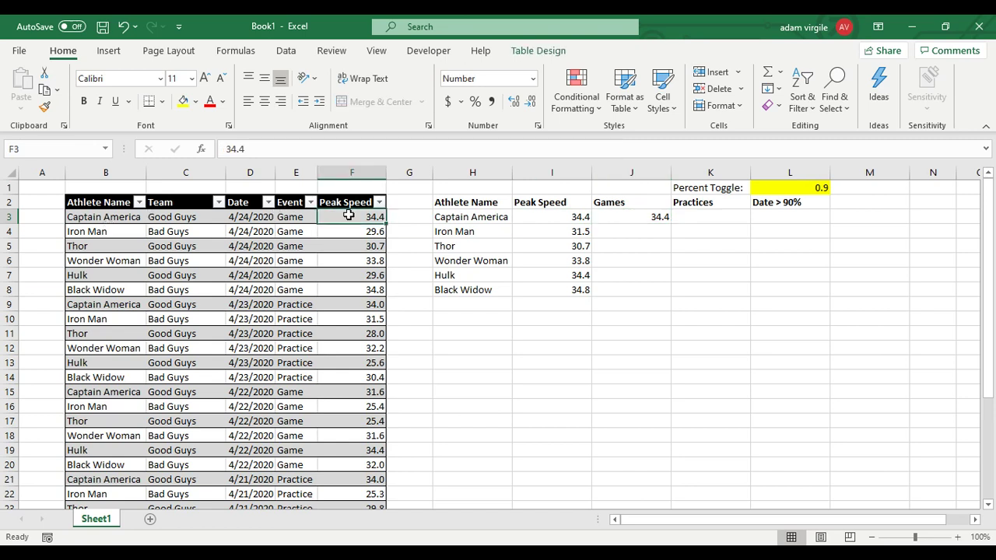
click(644, 218)
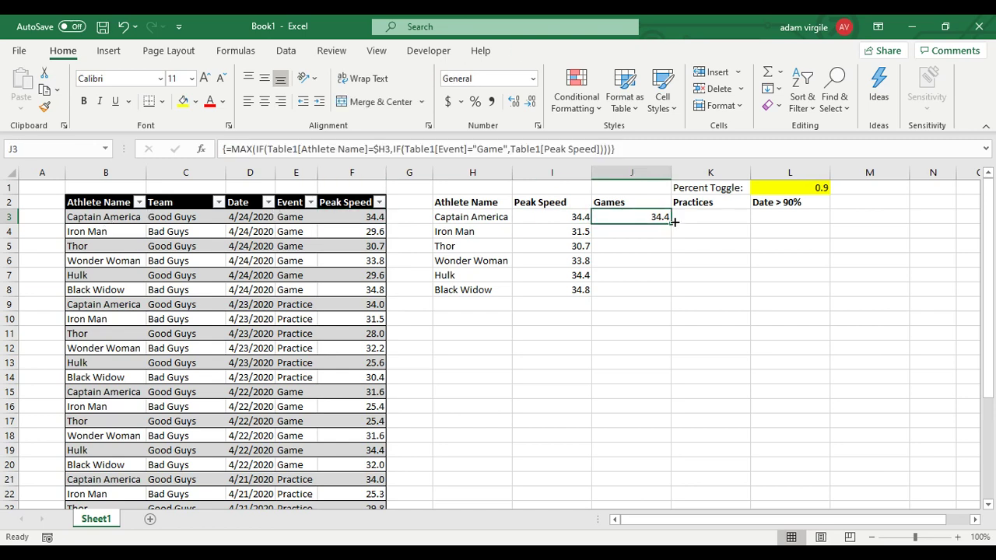
drag(670, 223, 662, 294)
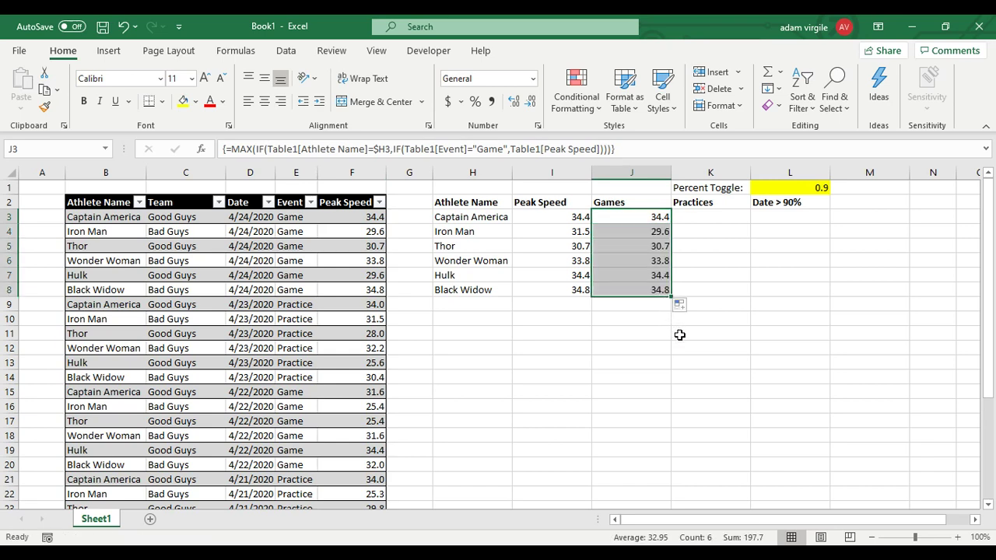
Compare Iron Man's overall peak speed formula with his Games peak formula
click(650, 235)
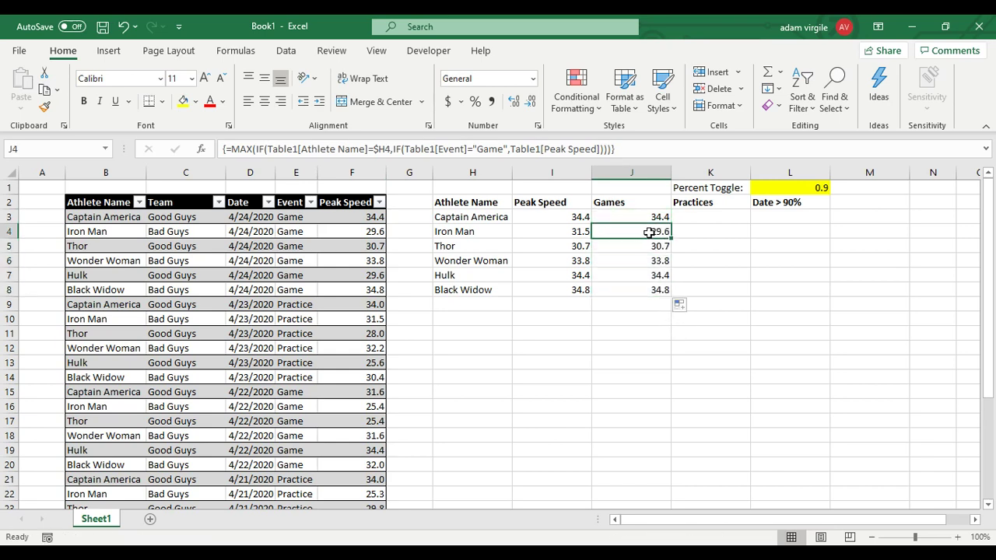
drag(587, 231, 532, 231)
click(612, 231)
click(562, 231)
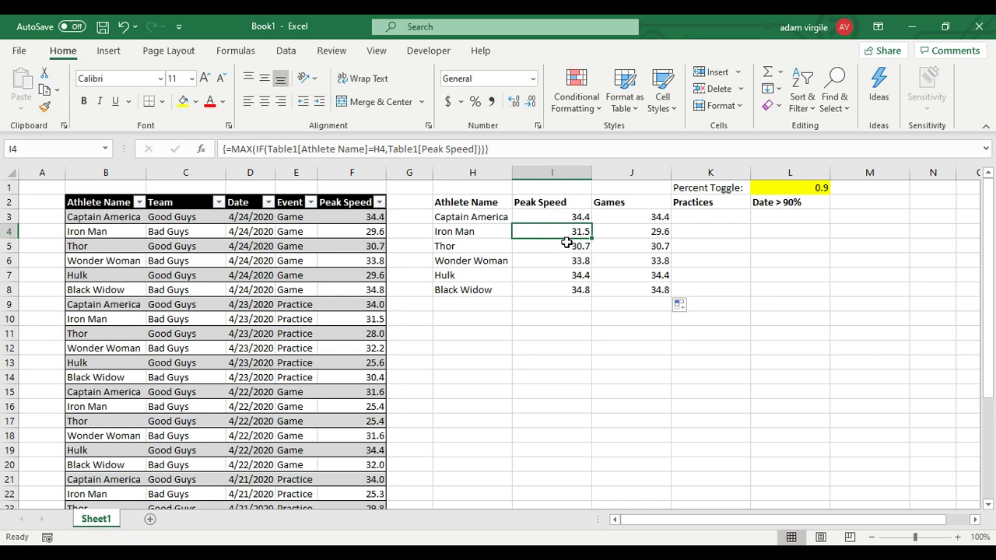
click(635, 235)
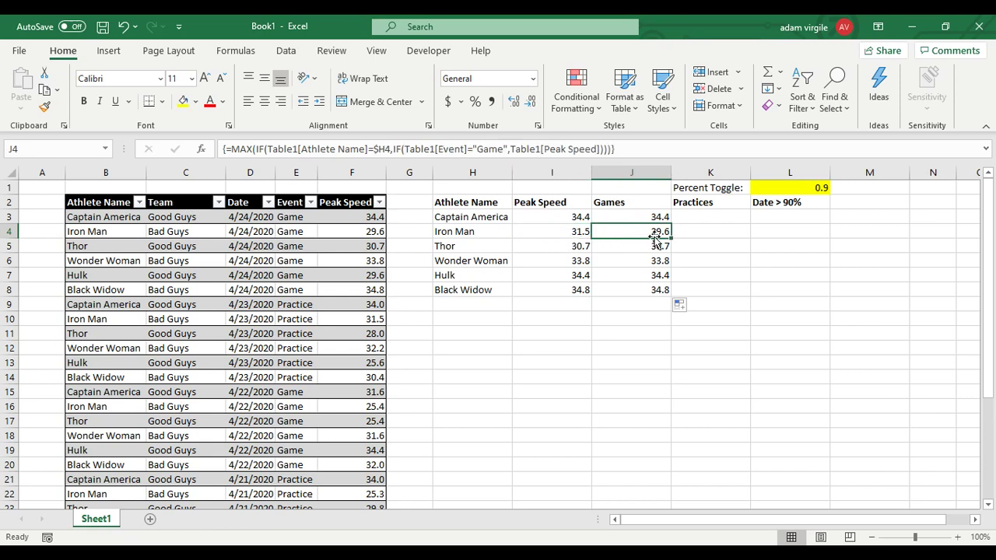
click(582, 231)
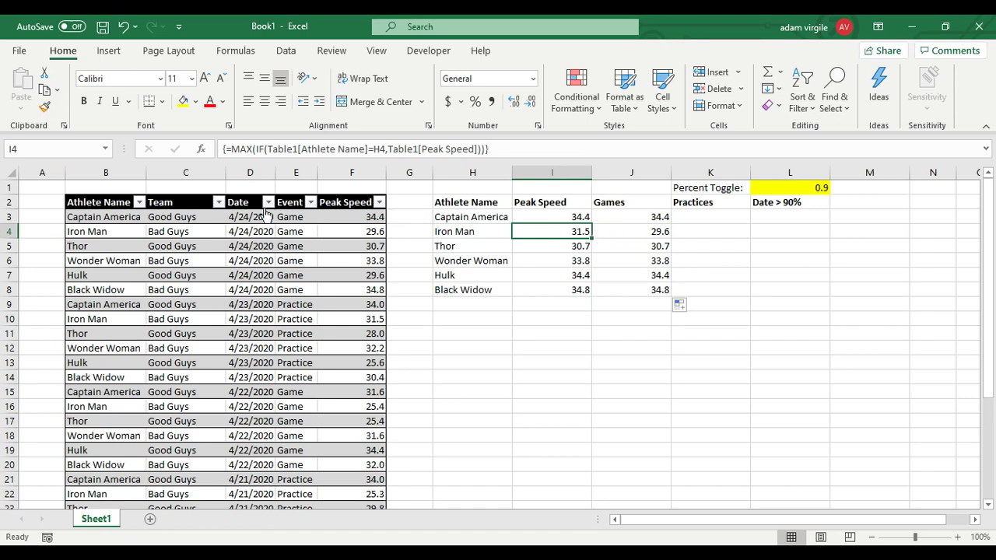
click(140, 202)
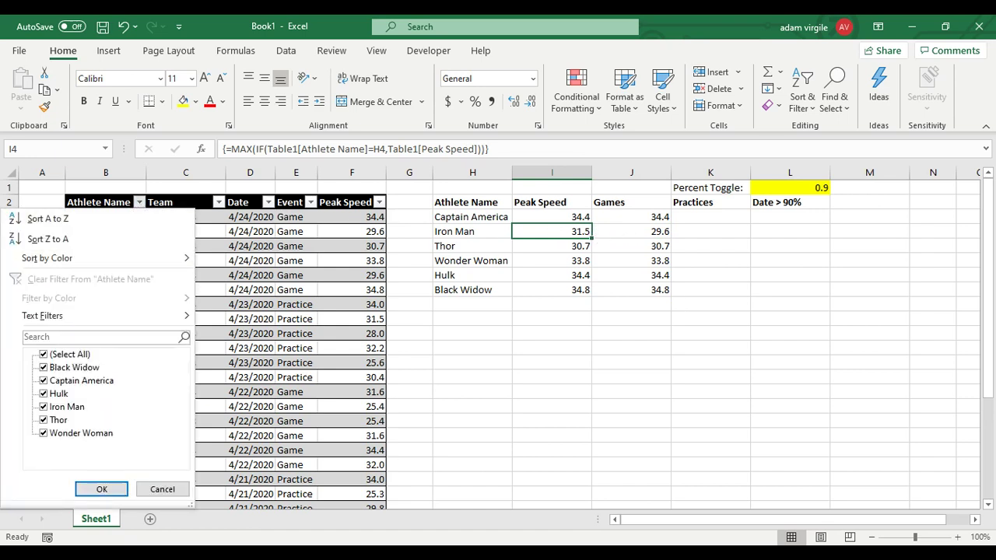
click(69, 354)
click(67, 407)
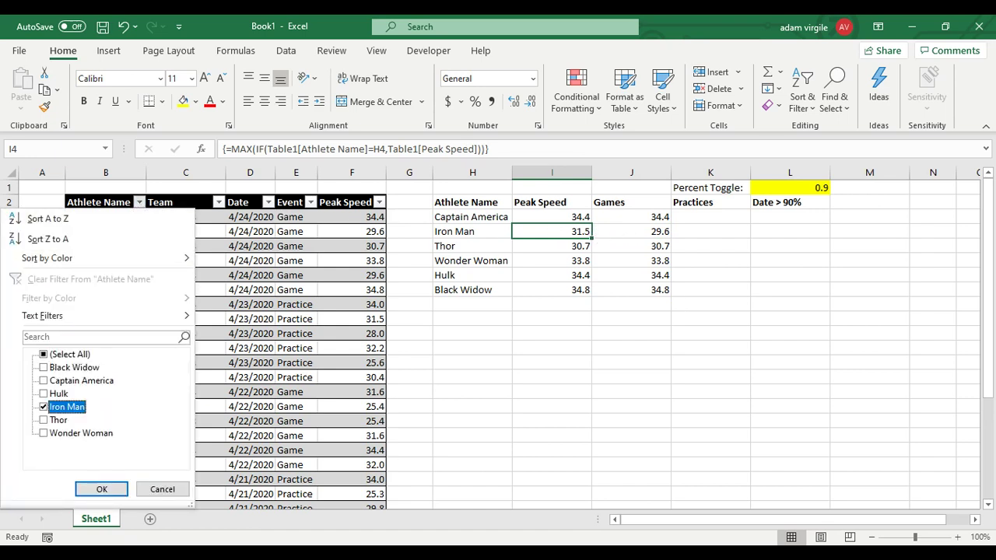
click(94, 487)
click(536, 276)
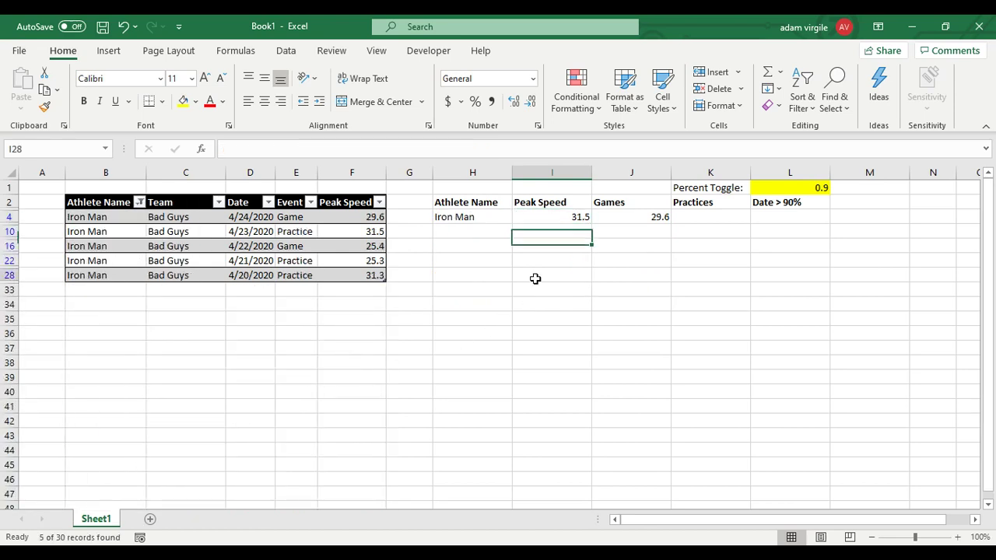
click(364, 218)
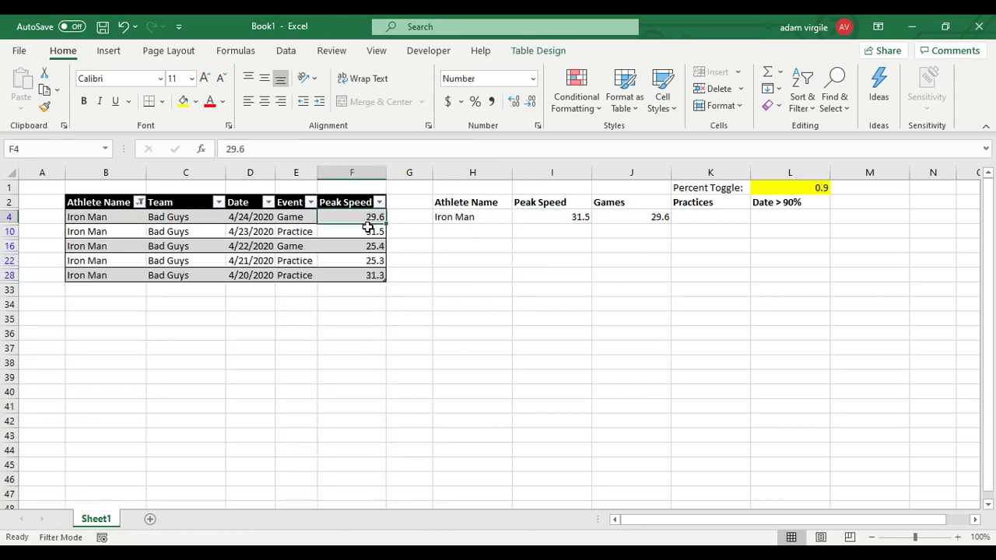
click(292, 220)
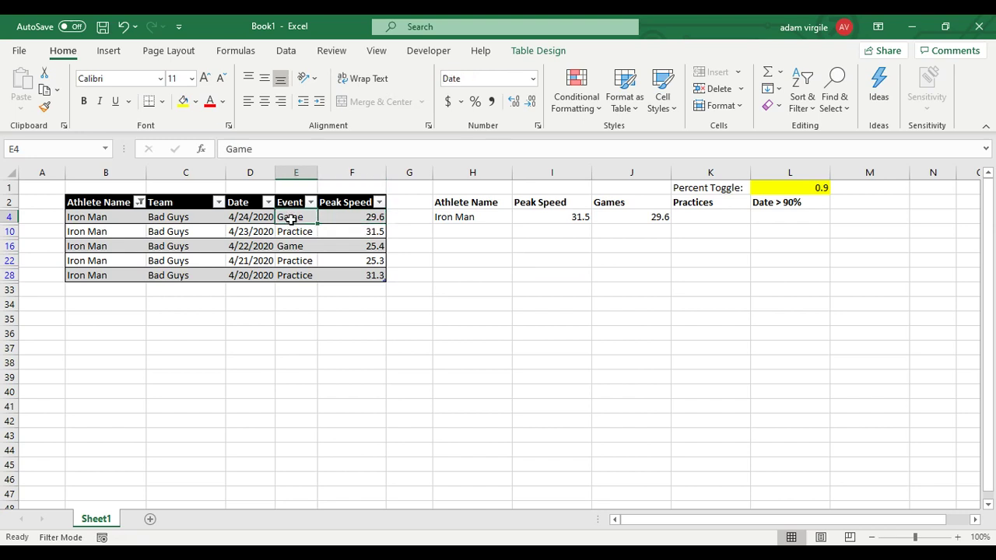
click(366, 246)
click(299, 247)
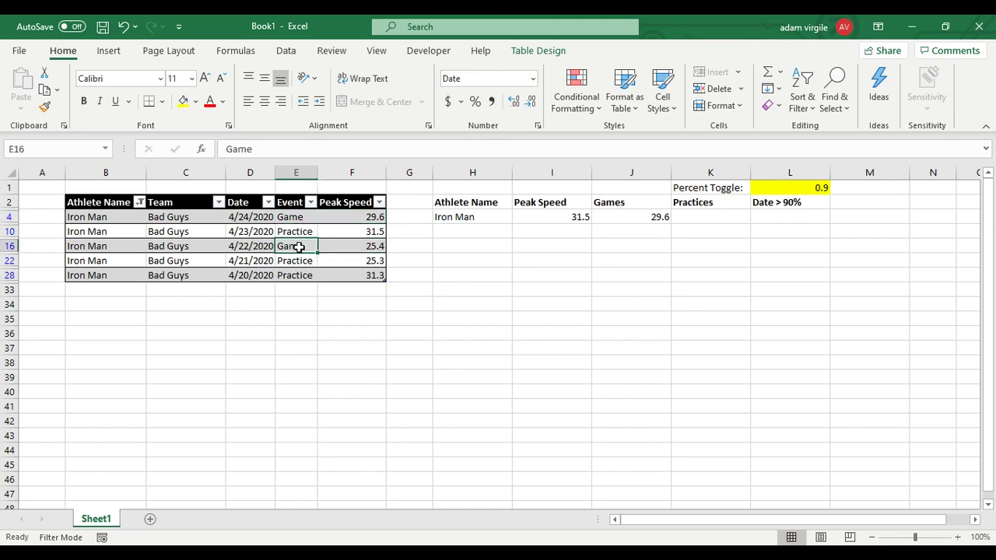
click(363, 218)
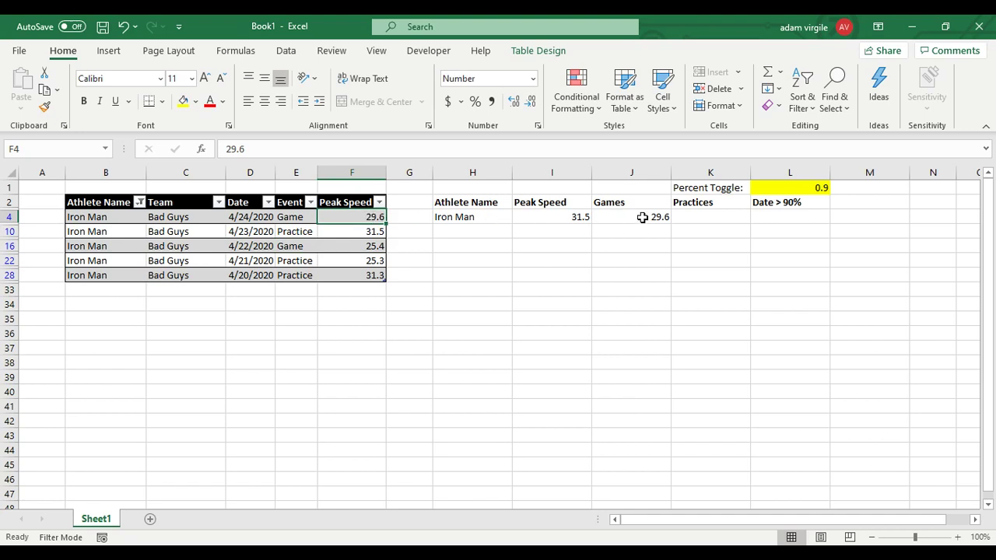
click(366, 230)
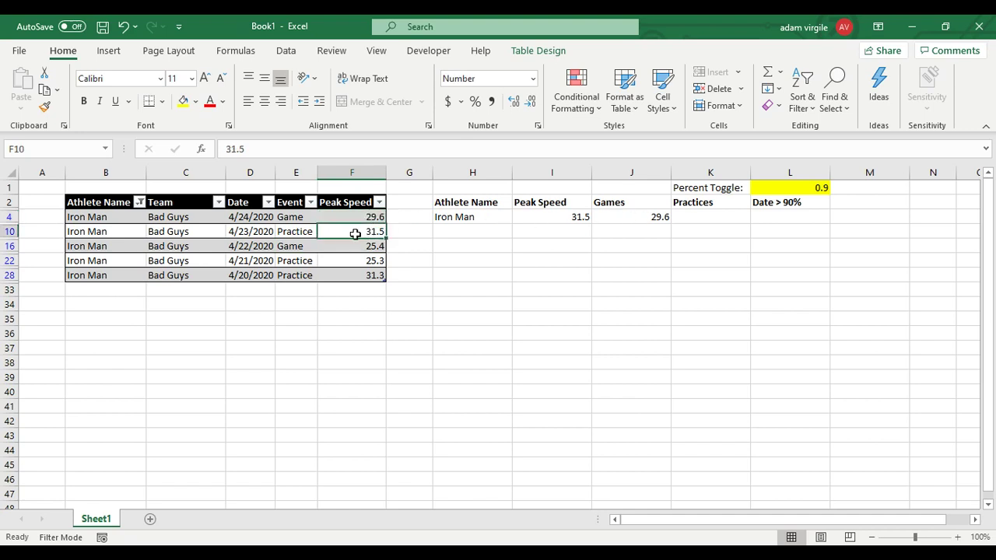
click(366, 218)
click(369, 229)
click(308, 232)
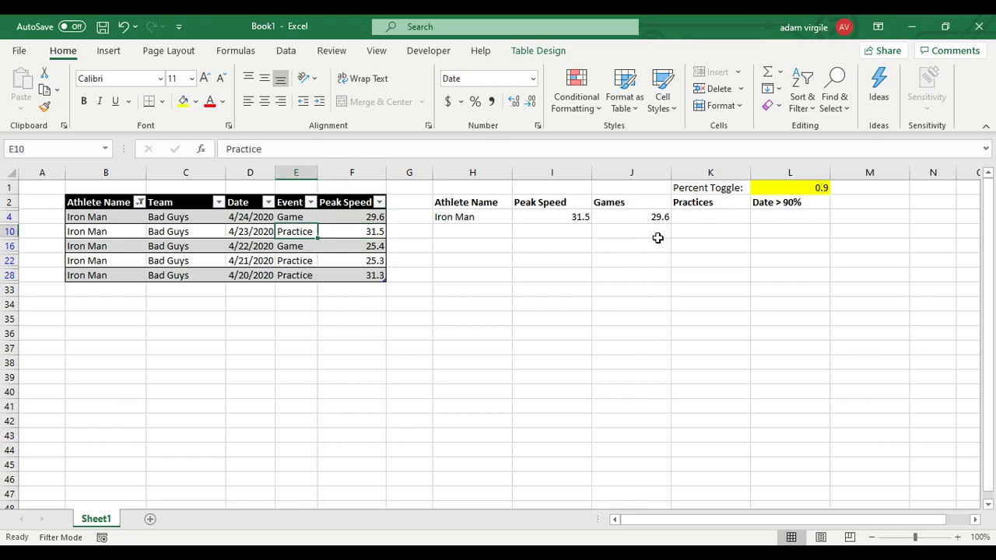
click(139, 202)
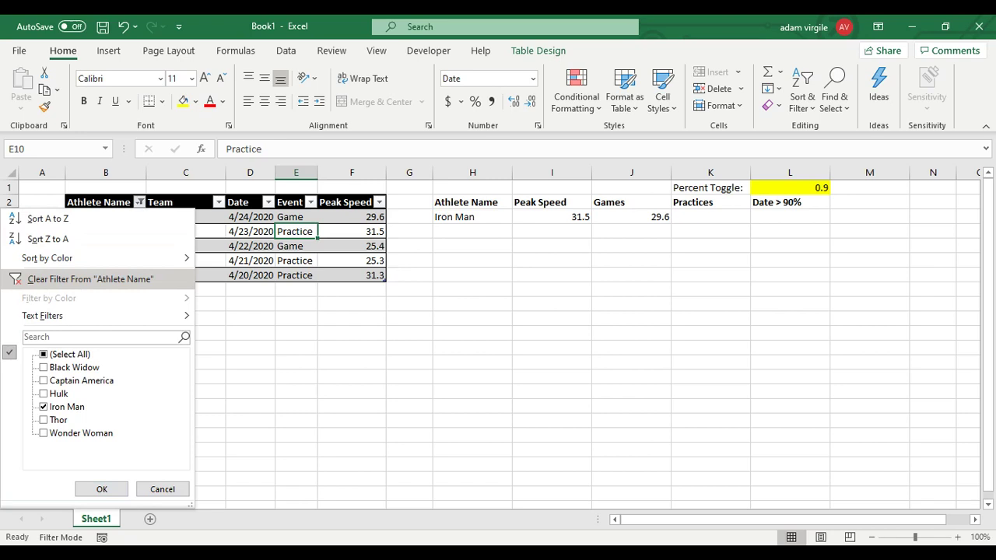
click(109, 278)
click(642, 218)
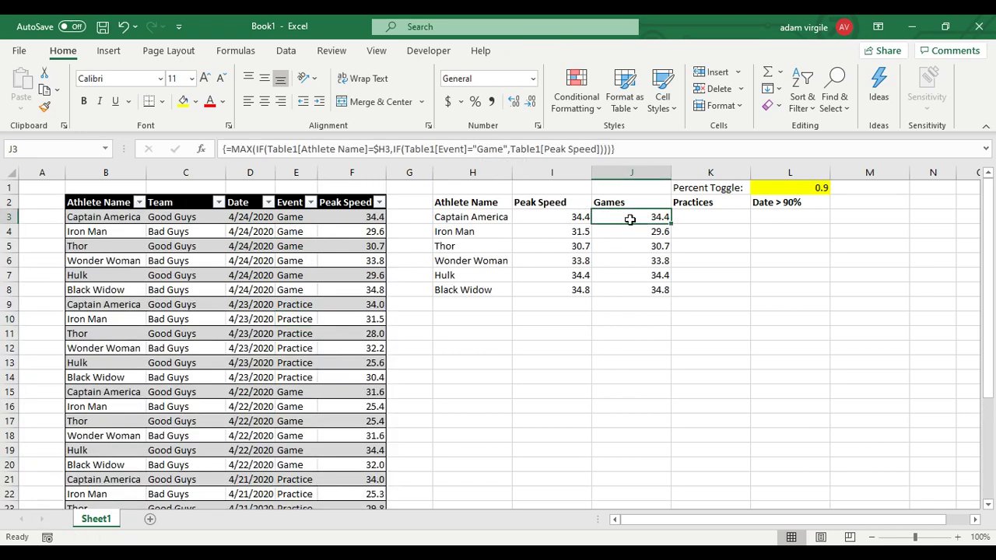
Replace the hard-coded "Game" criterion in J3 with $J$2 and commit as an array formula
click(473, 147)
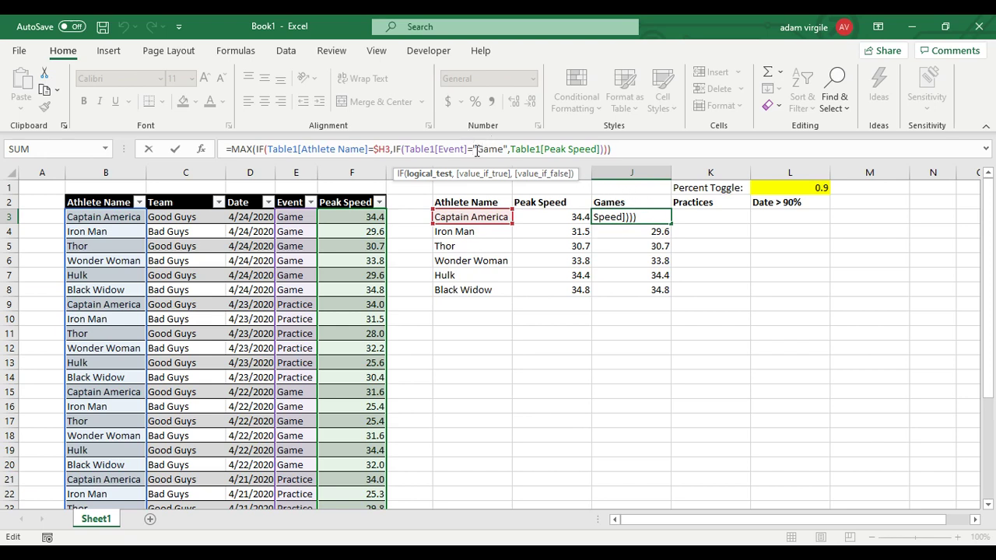
drag(473, 149, 508, 149)
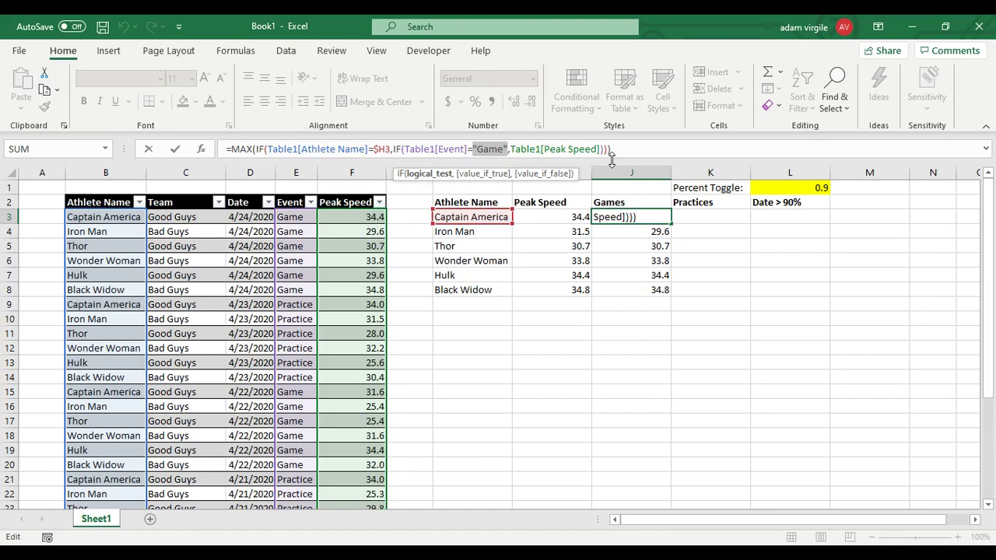
key(Delete)
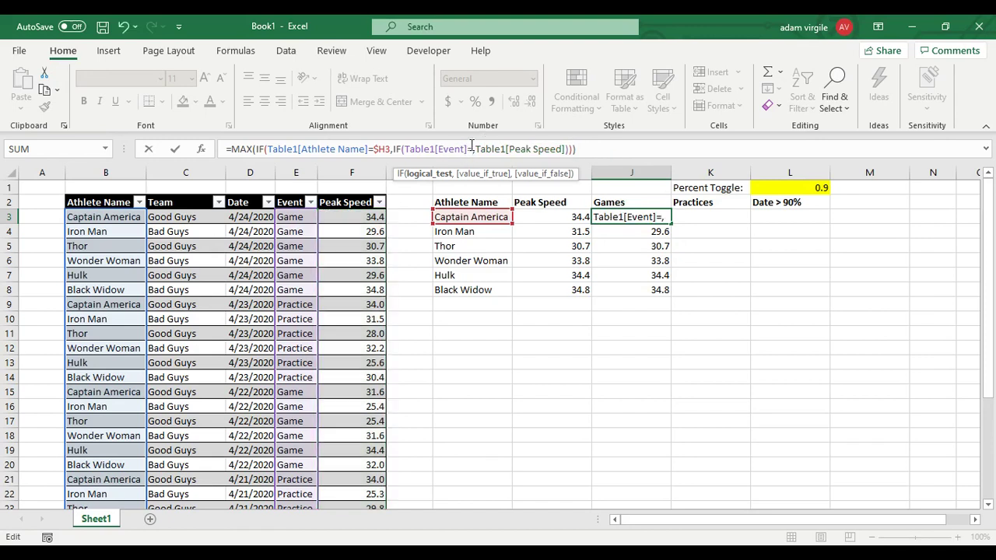
click(633, 203)
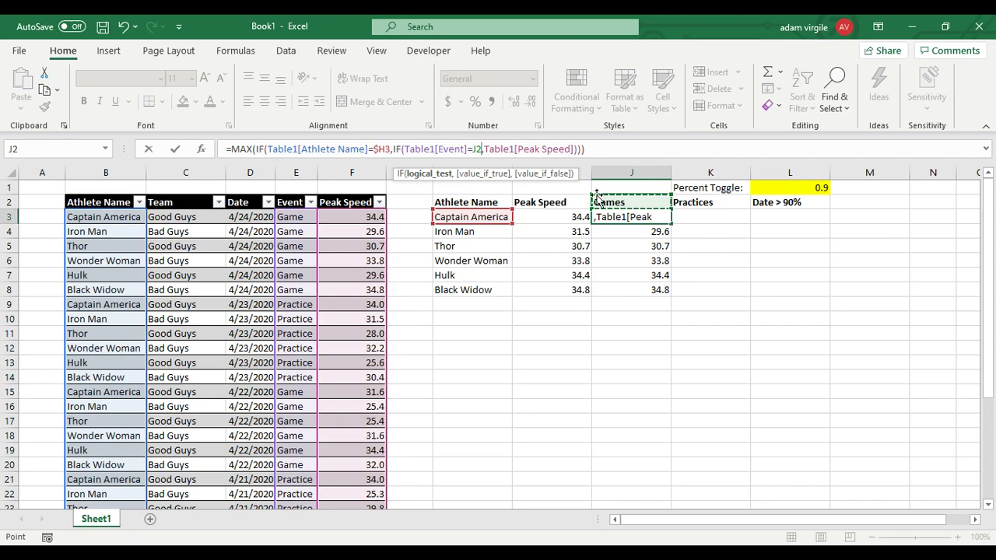
click(477, 149)
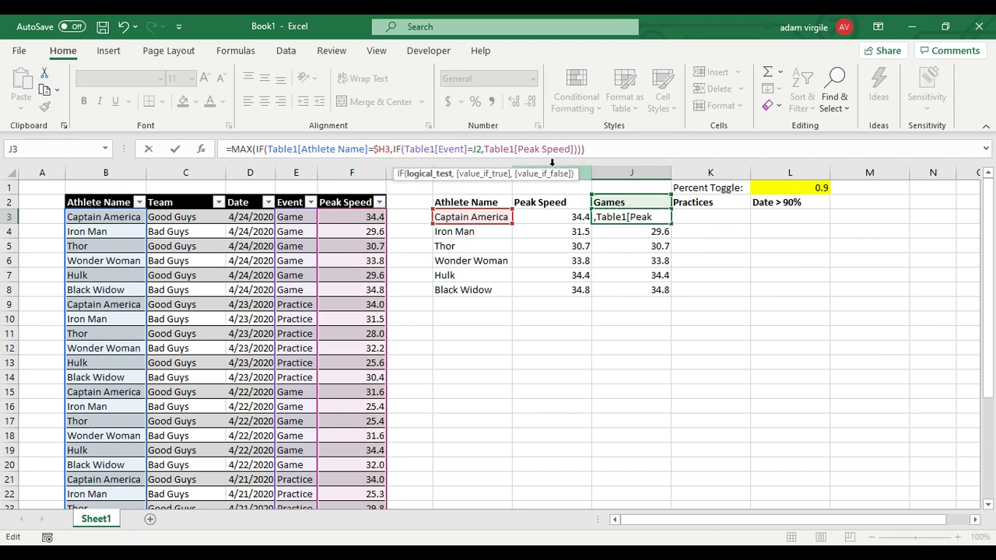
text($J)
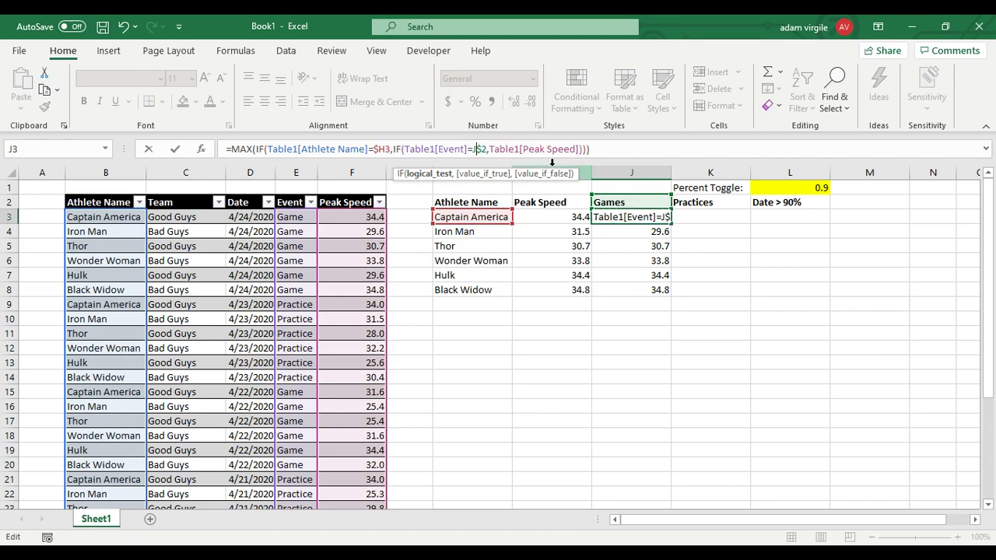
text($)
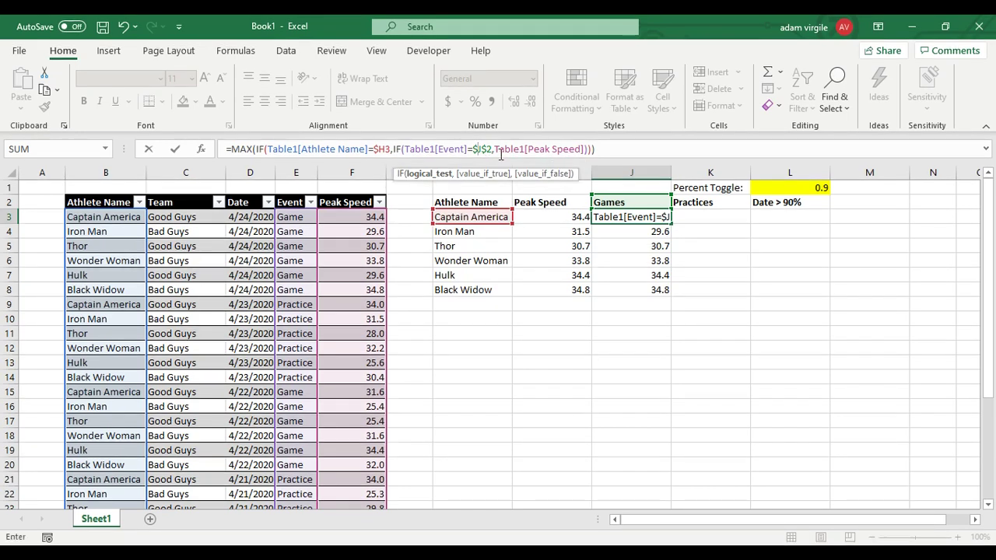
key(F4)
key(F4)
key(F4)
key(F4)
key(F4)
key(F4)
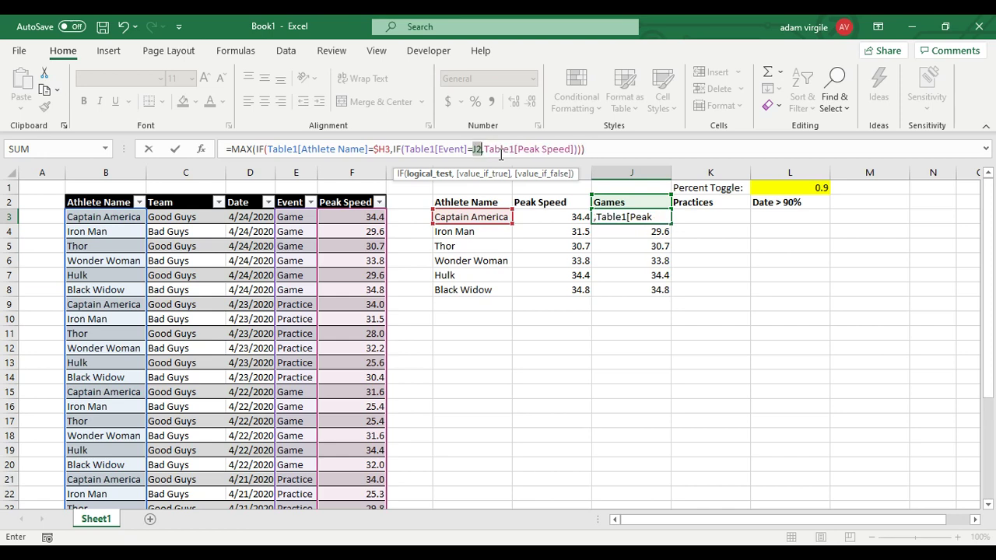
key(F4)
key(F4)
key(F4)
key(F4)
key(F4)
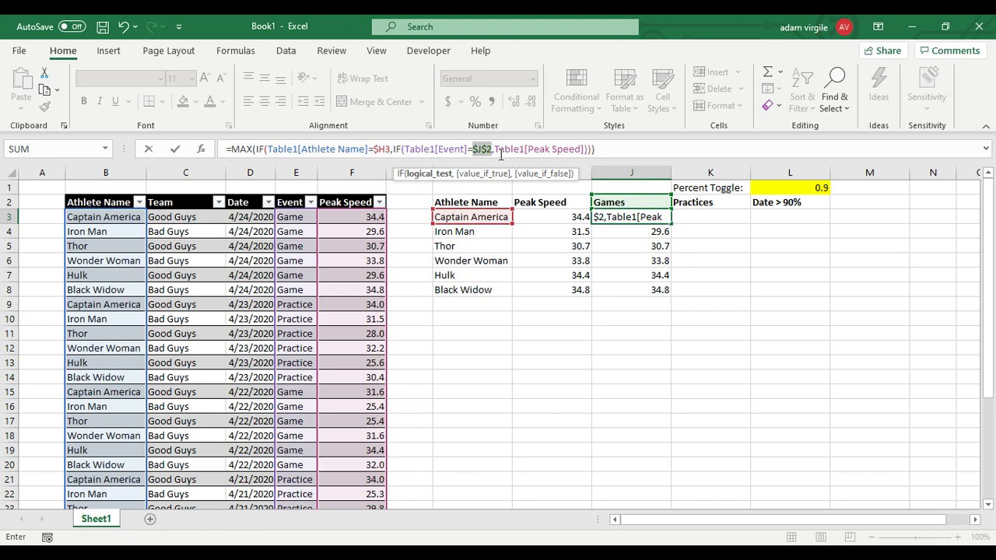
click(495, 151)
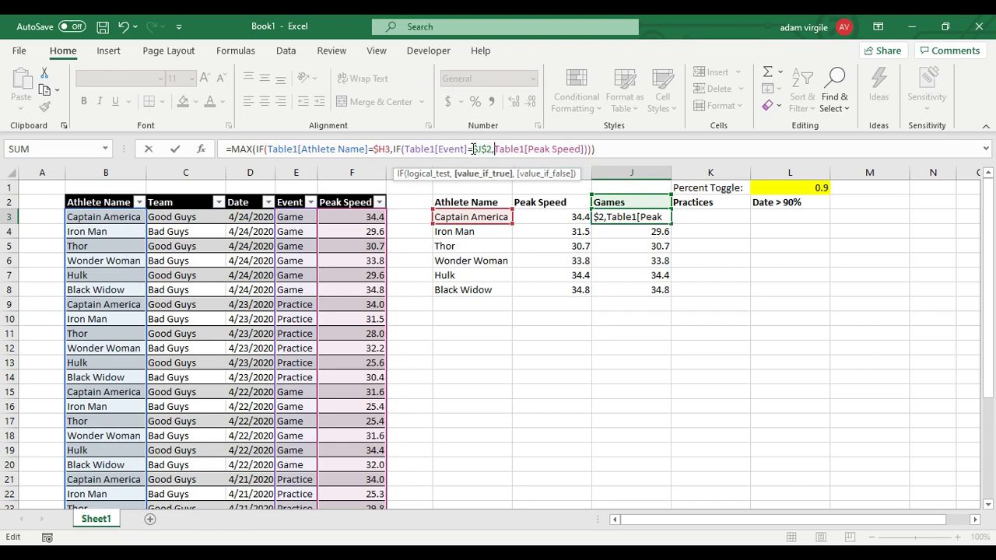
key(Left)
key(Left)
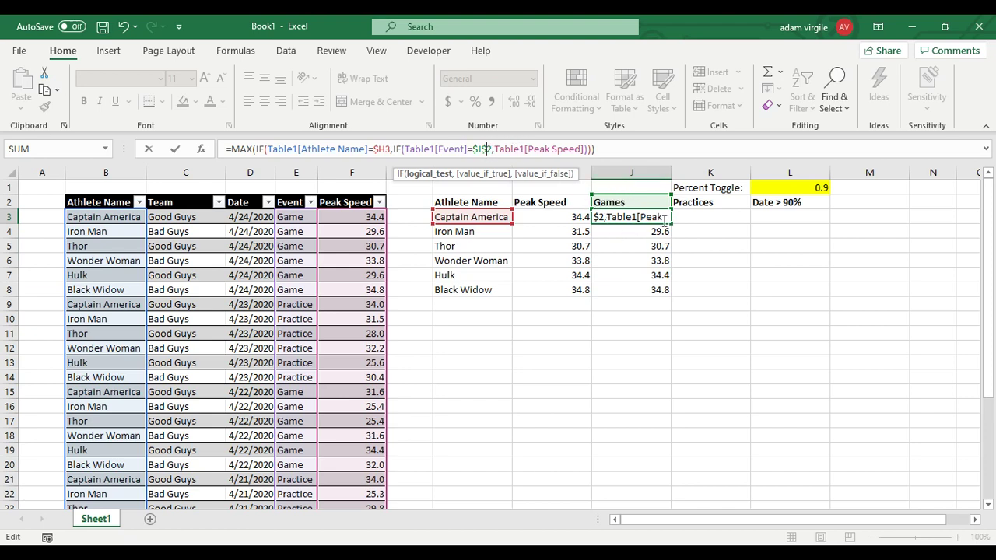
click(330, 149)
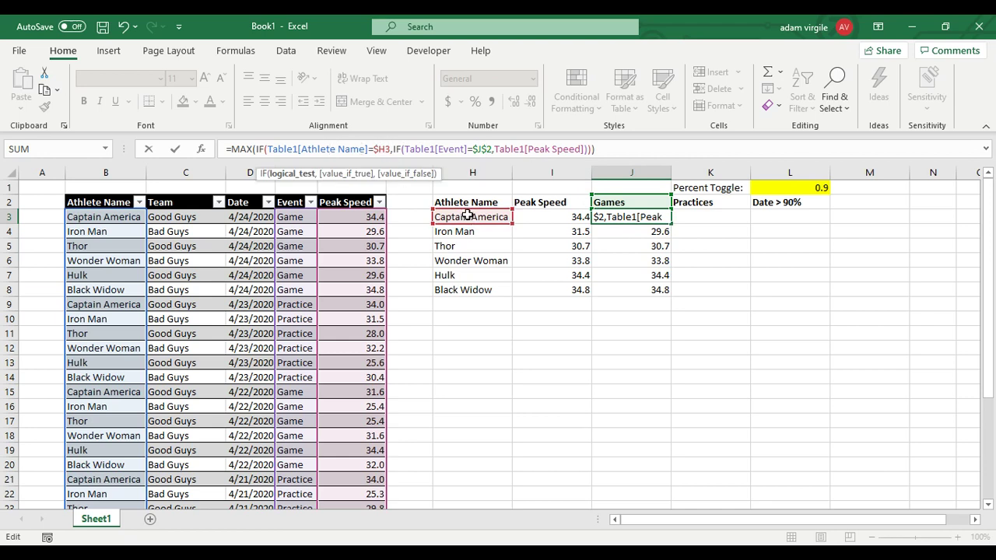
click(440, 148)
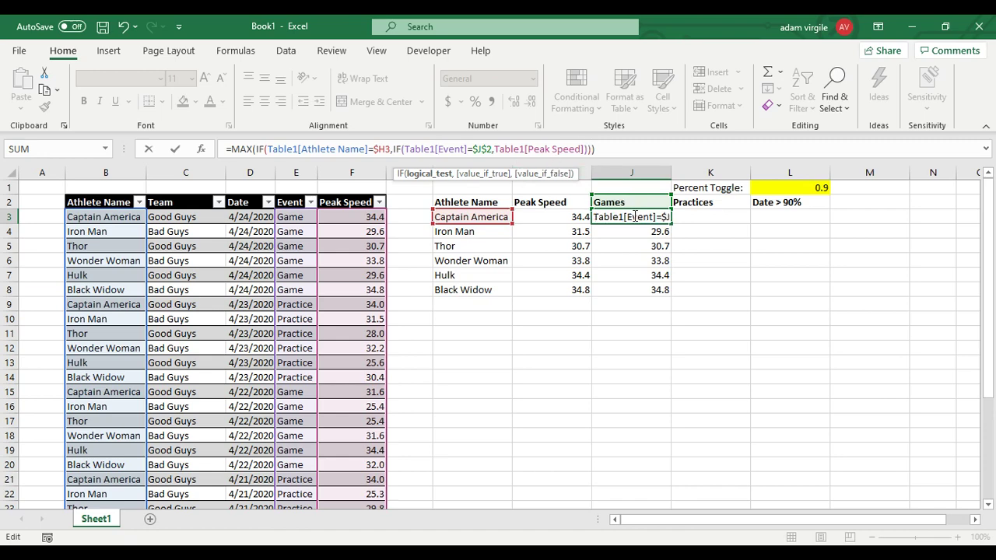
key(ctrl+shift+Return)
Fill the formula down to J8 and rename the J2 header from Games to Game
drag(668, 223, 667, 292)
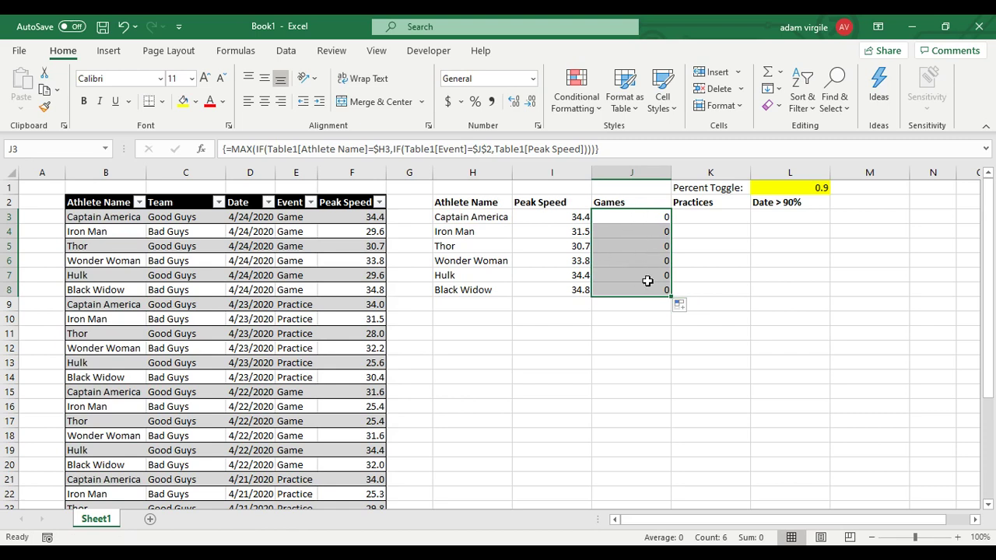
click(638, 201)
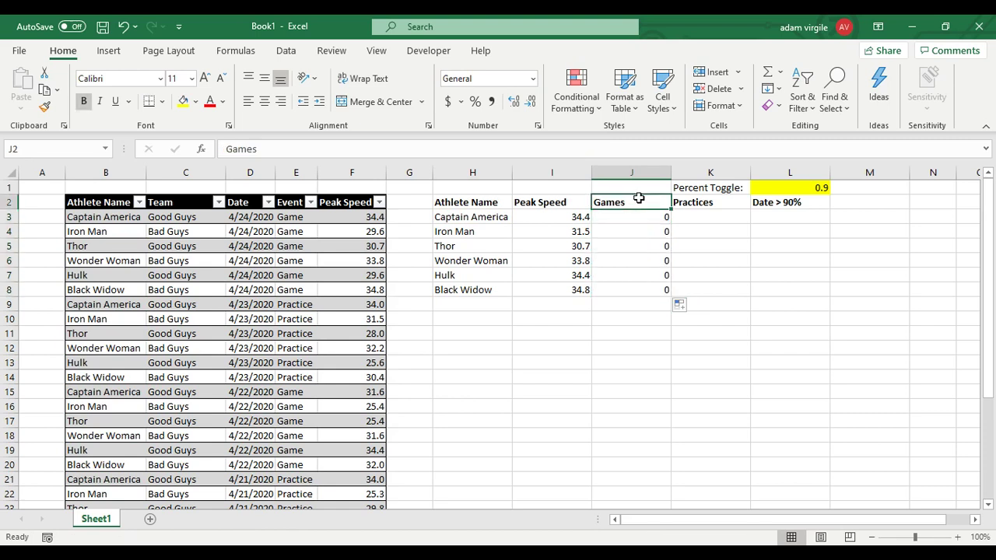
click(285, 217)
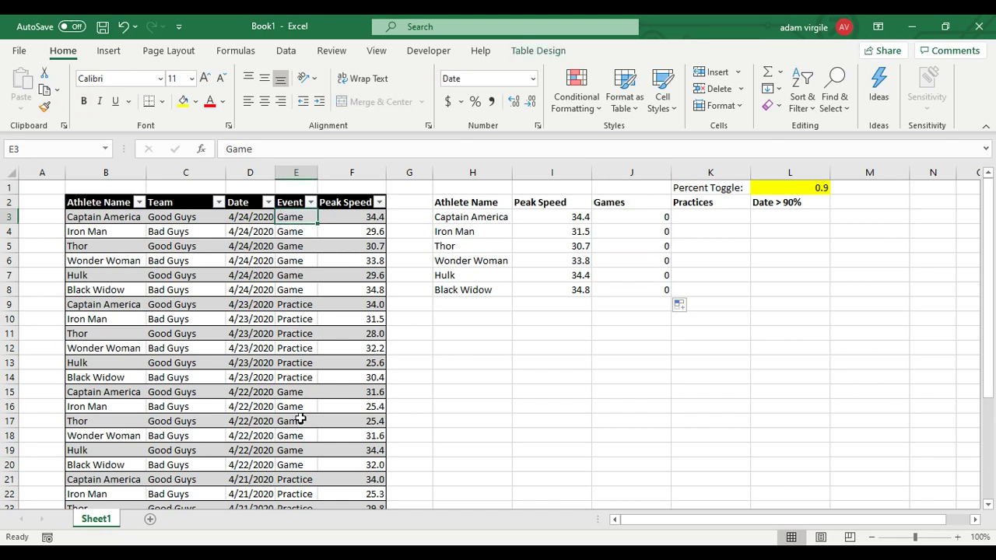
click(610, 202)
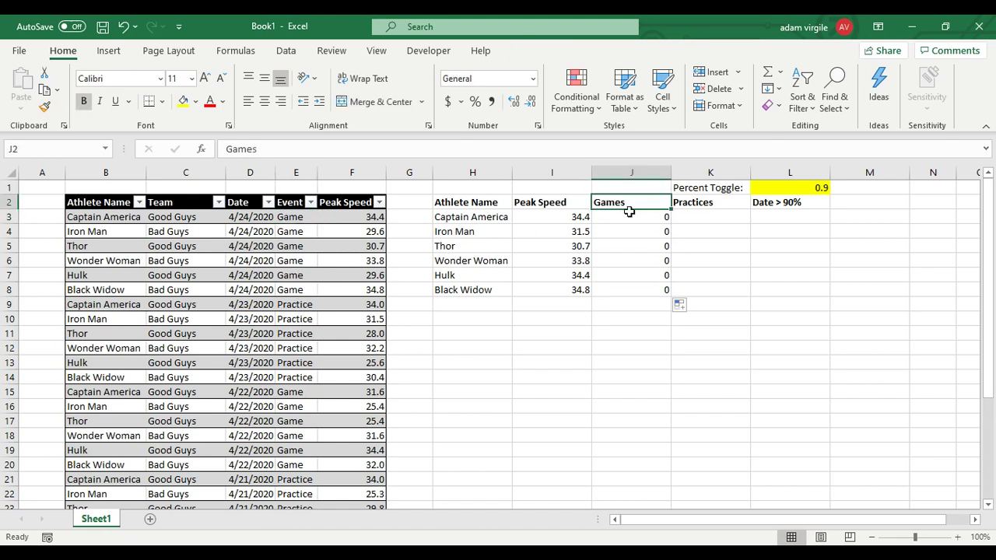
text(G)
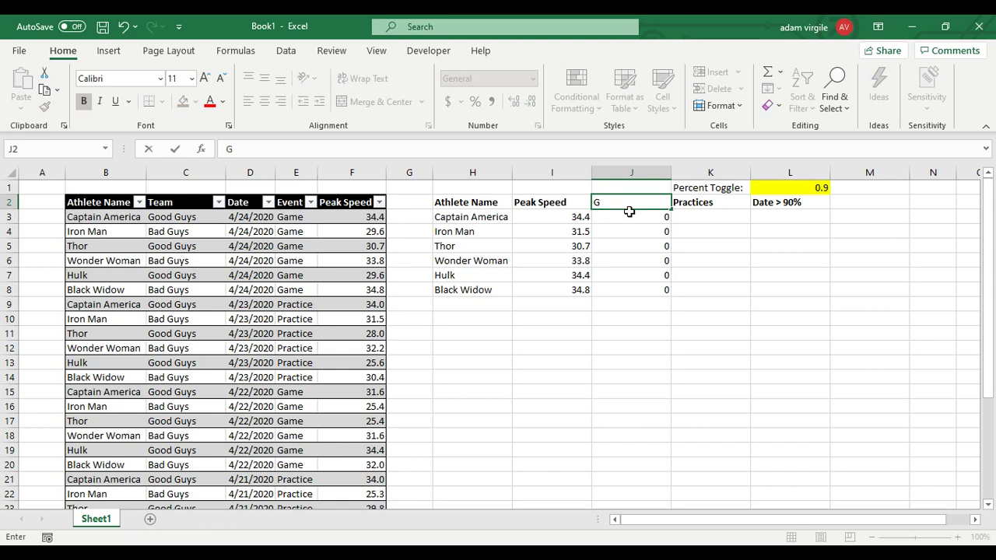
text(ame)
key(Return)
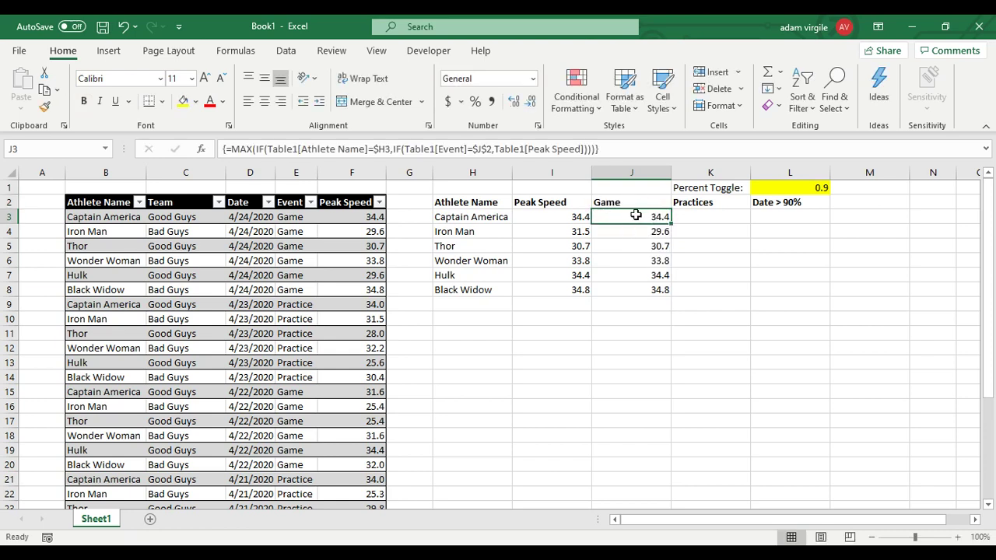
click(695, 203)
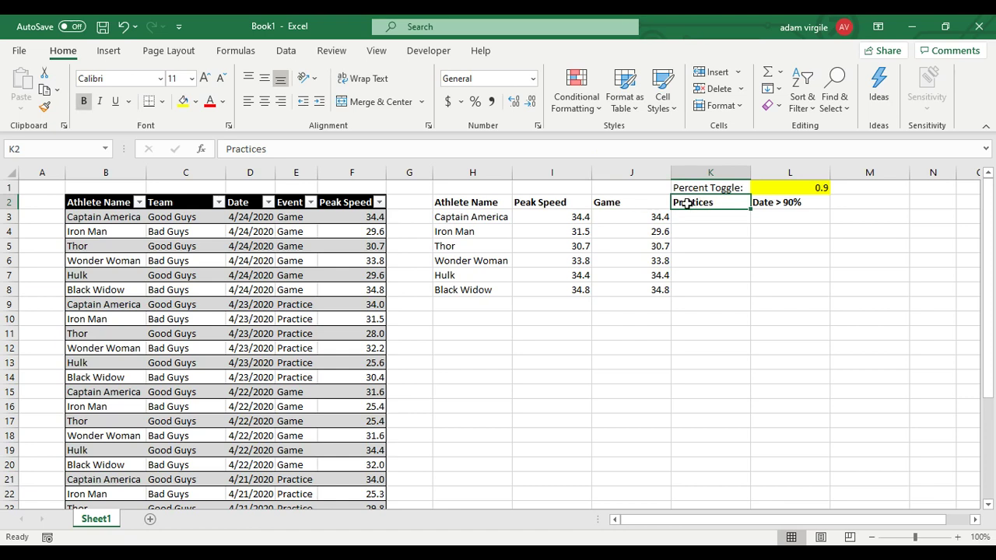
click(638, 204)
click(657, 221)
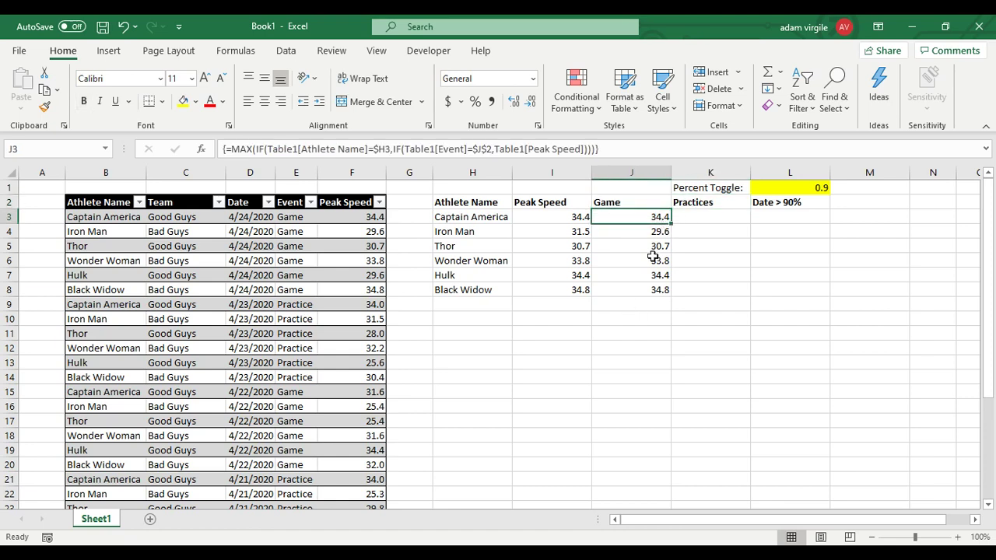
Clear the Practices heading from K2
click(638, 203)
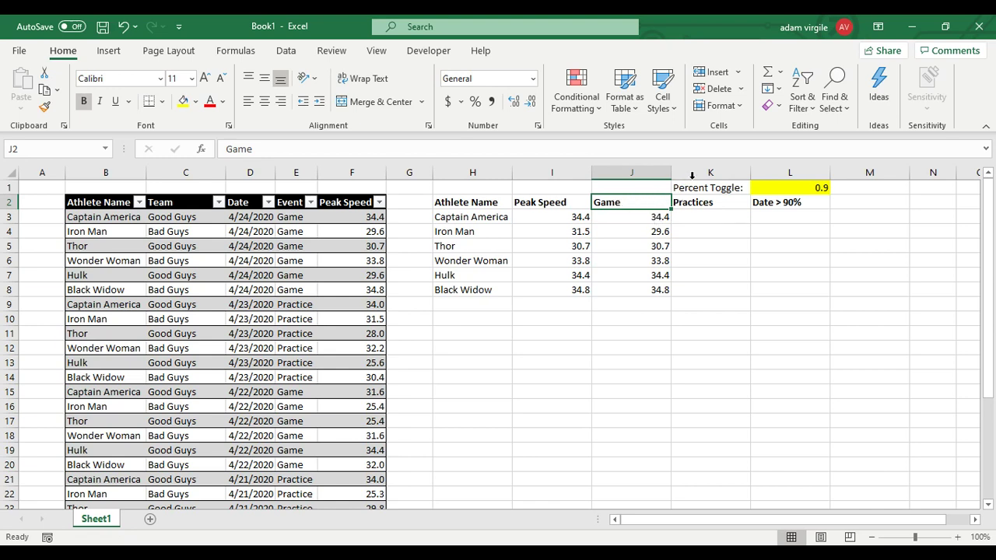
click(708, 201)
key(BackSpace)
key(Return)
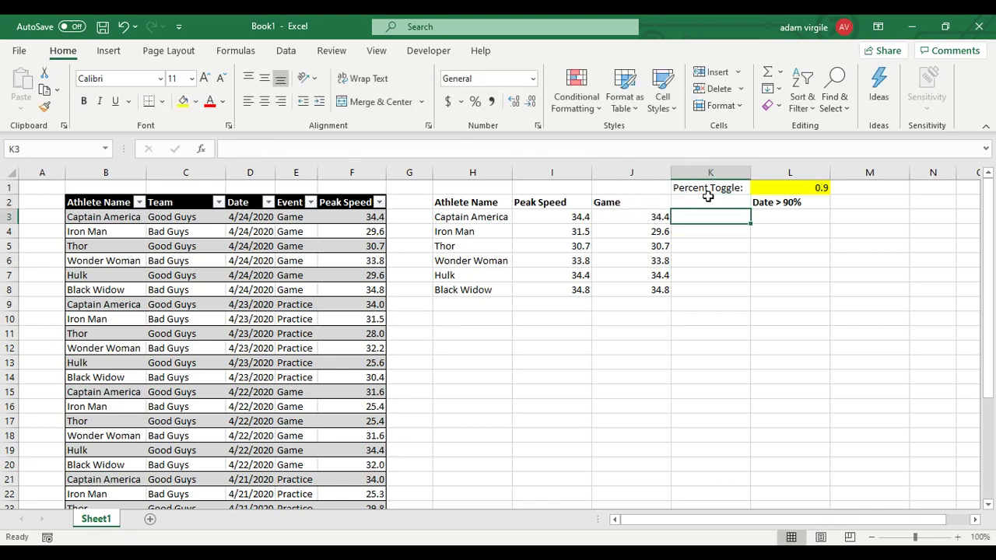
Change the J2 header to Practice so column J shows practice peak speeds
click(618, 202)
click(654, 220)
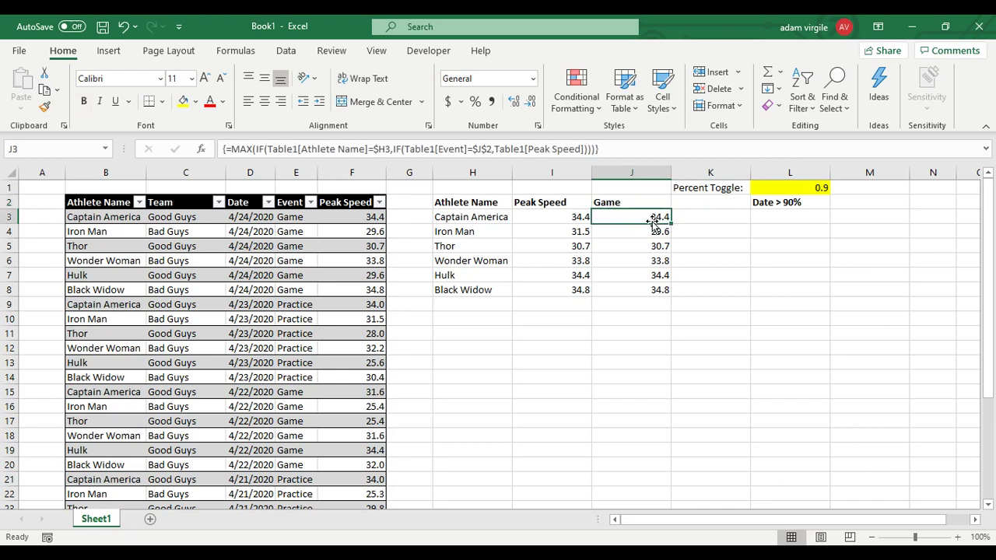
click(636, 204)
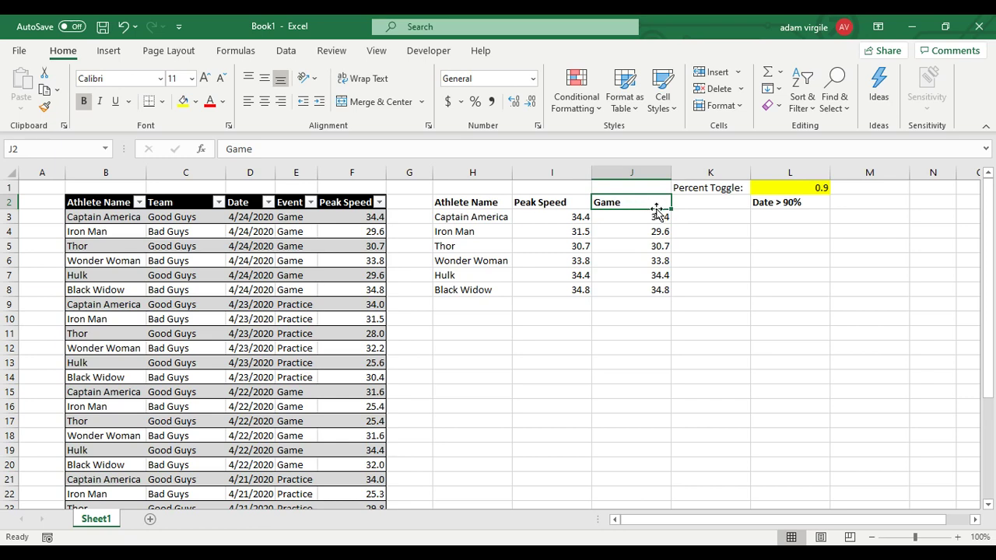
text(Practice)
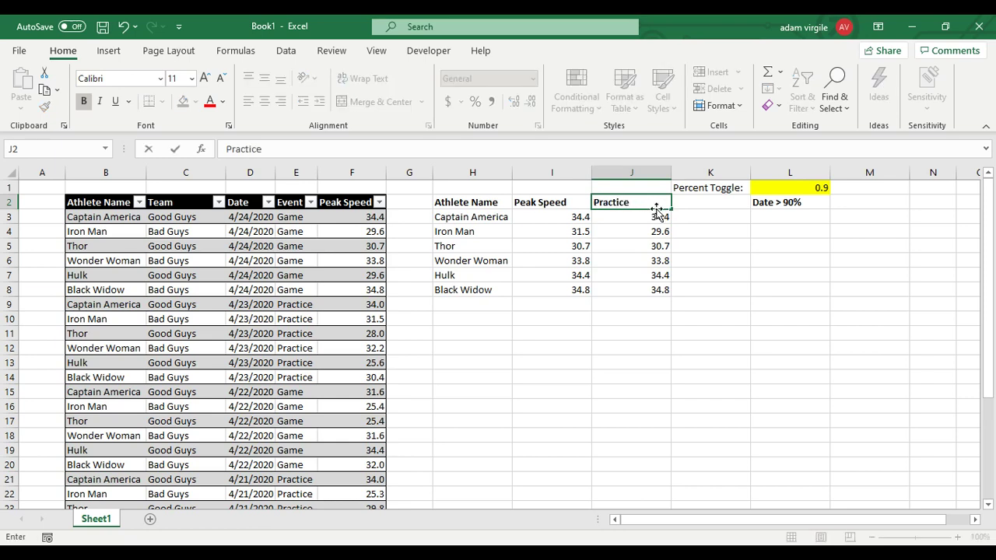
key(Return)
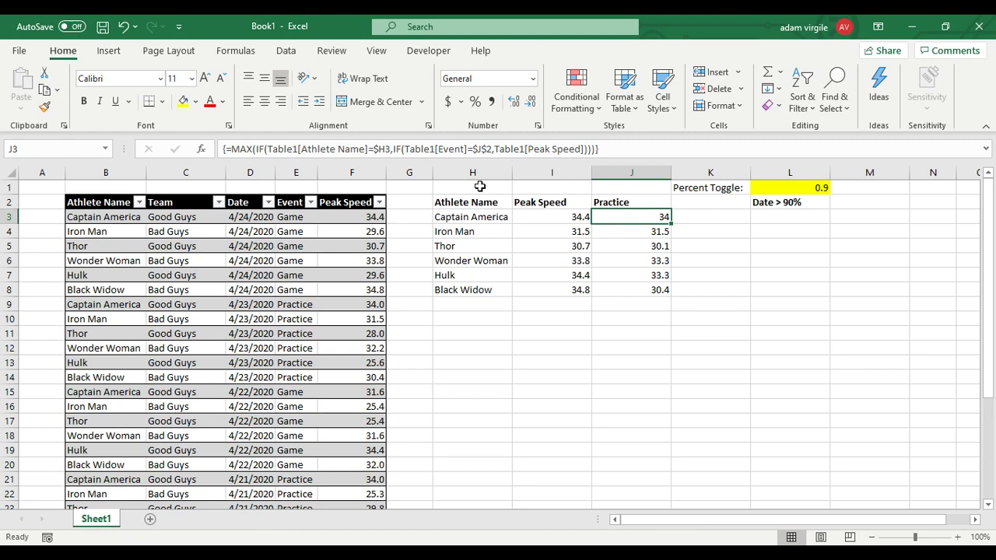
click(618, 201)
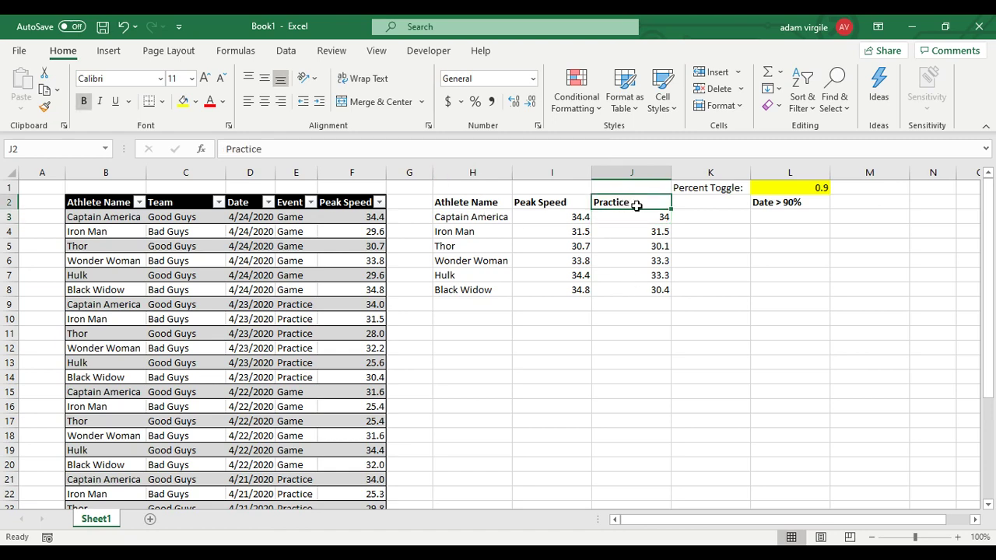
key(Delete)
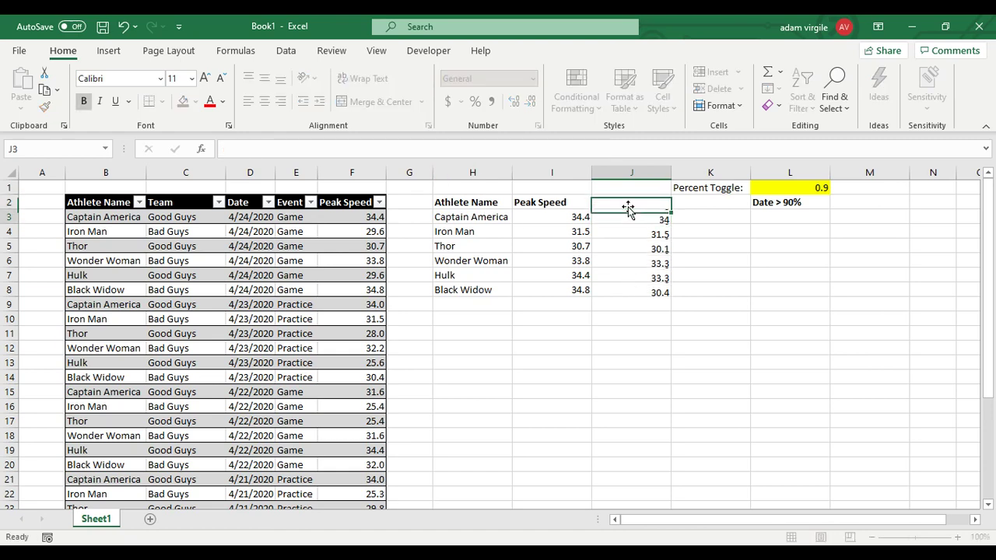
key(Down)
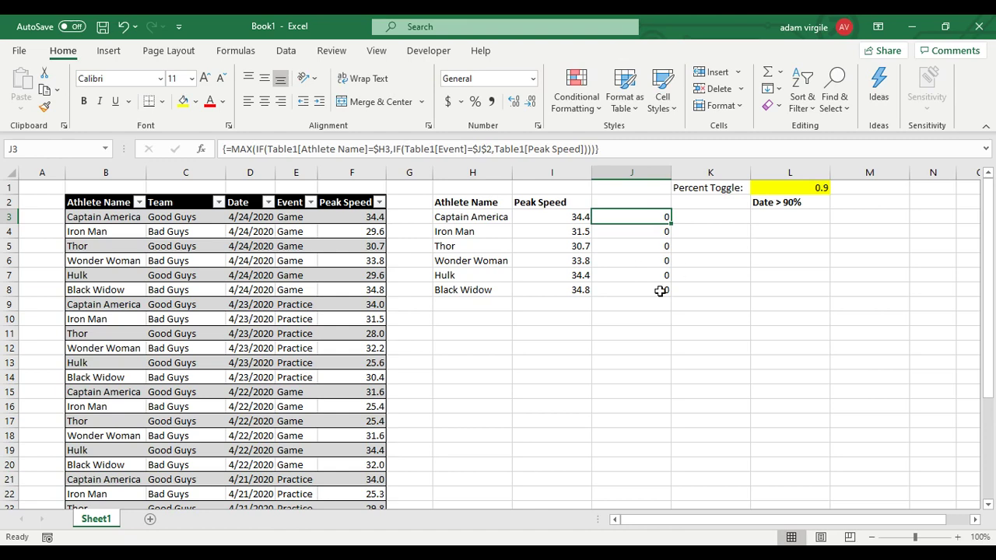
click(625, 202)
text(Practi)
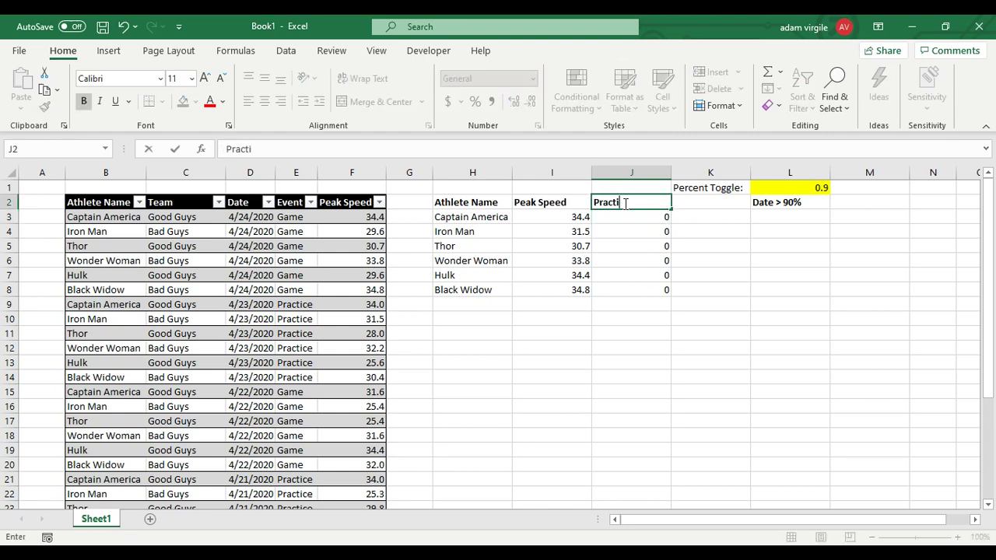
text(ce)
key(Return)
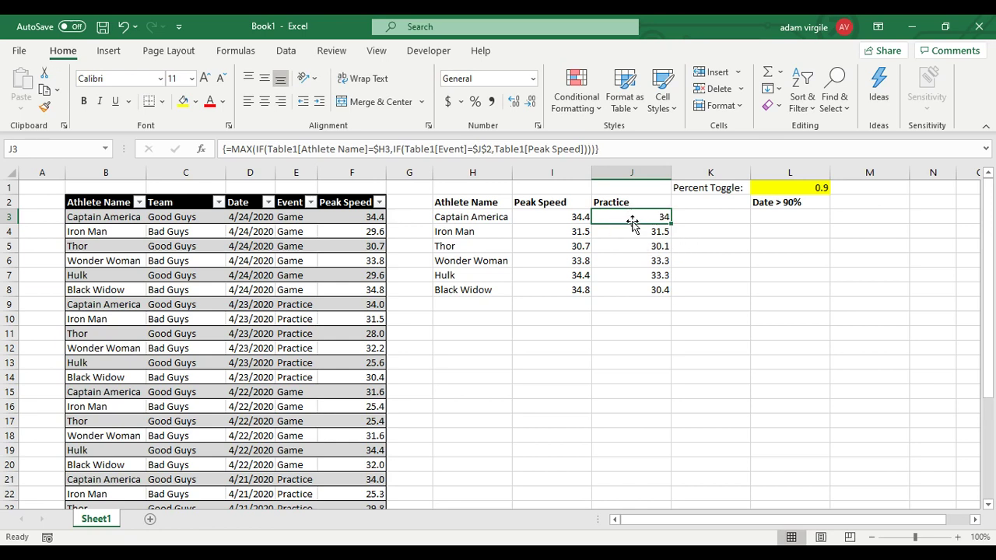
Set the J2 header back to Game, restoring the game peak speeds
click(613, 203)
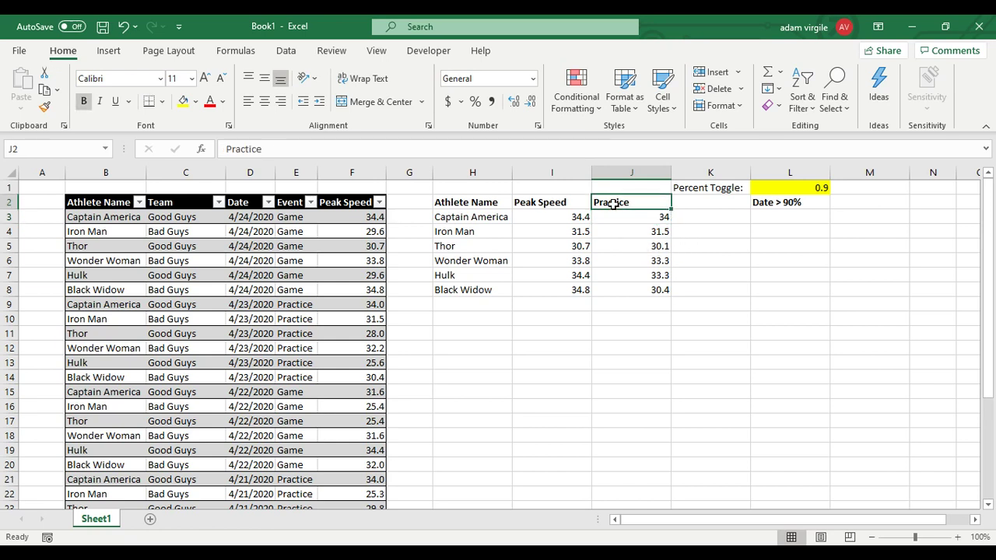
click(634, 216)
click(626, 202)
text(G)
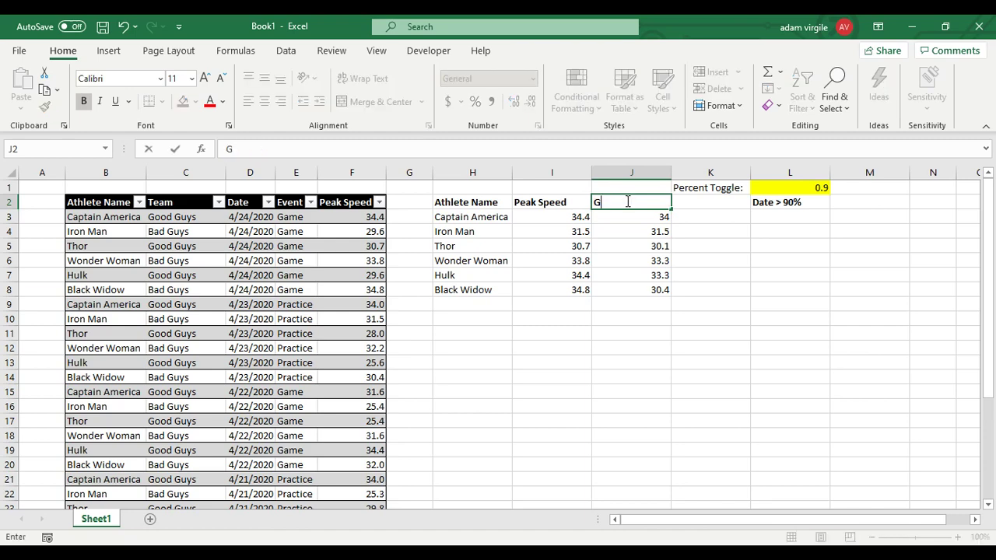
text(ame)
key(Return)
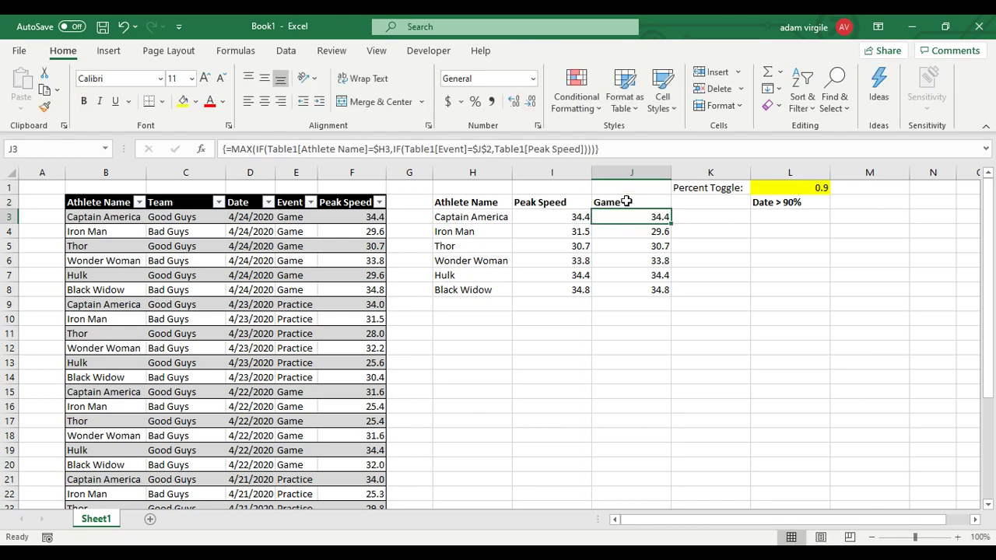
click(771, 207)
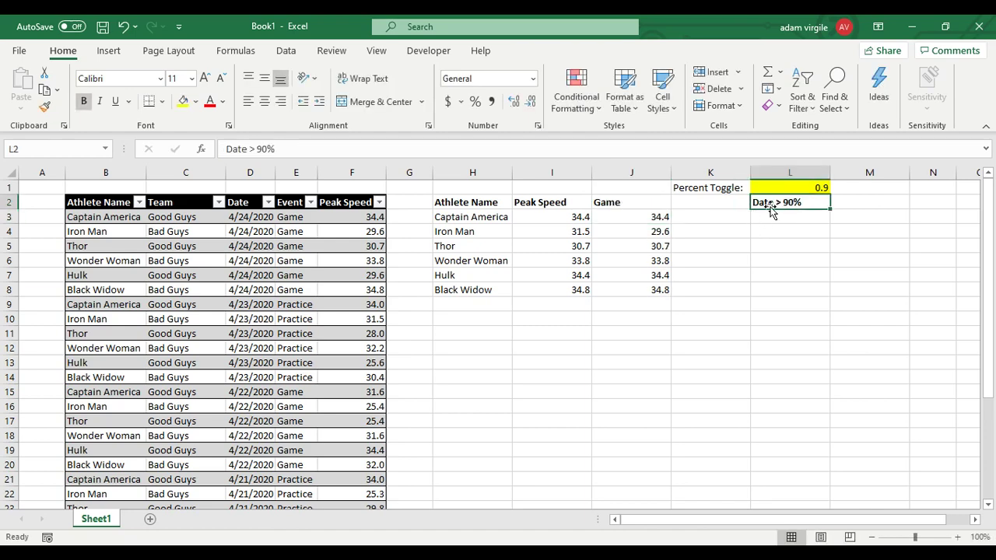
drag(781, 209, 723, 205)
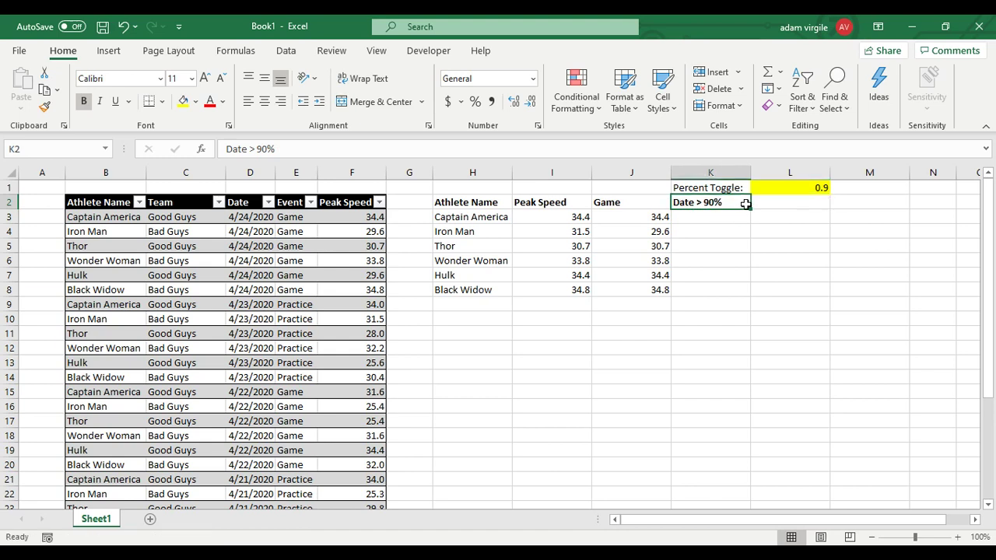
click(707, 217)
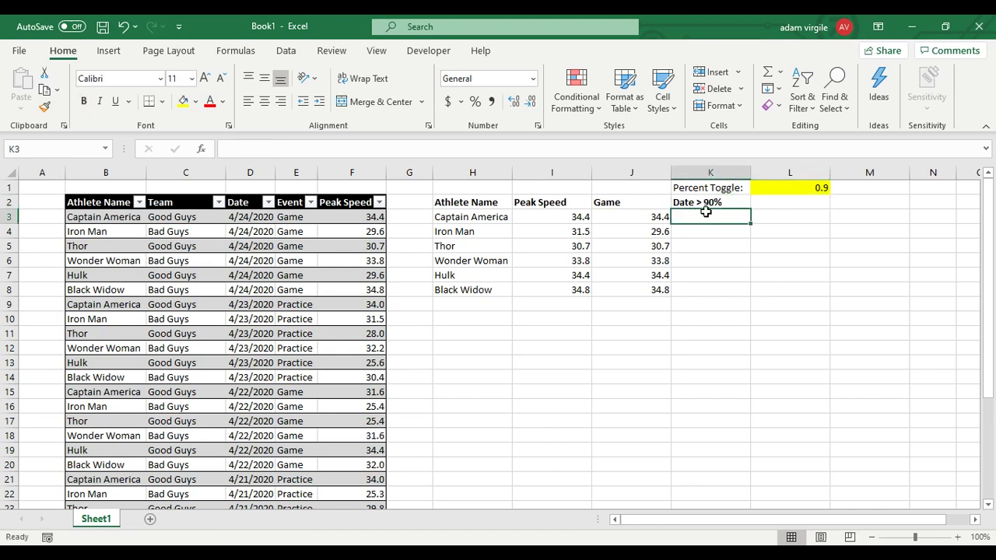
click(644, 217)
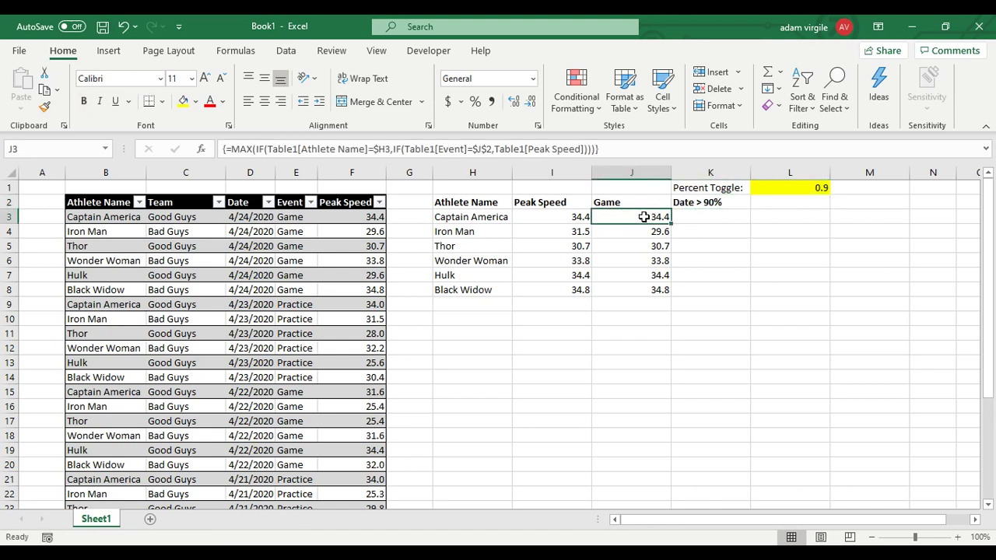
click(704, 206)
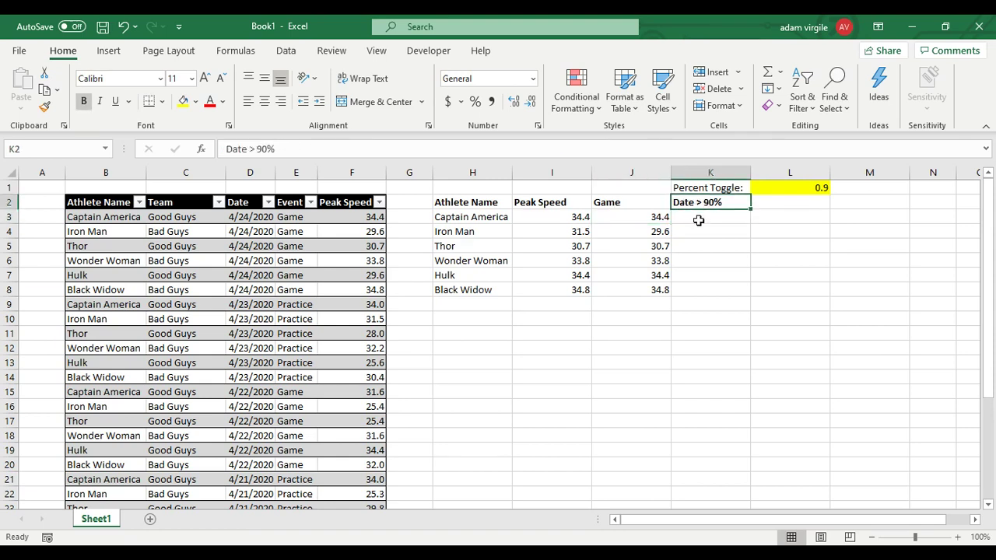
click(698, 221)
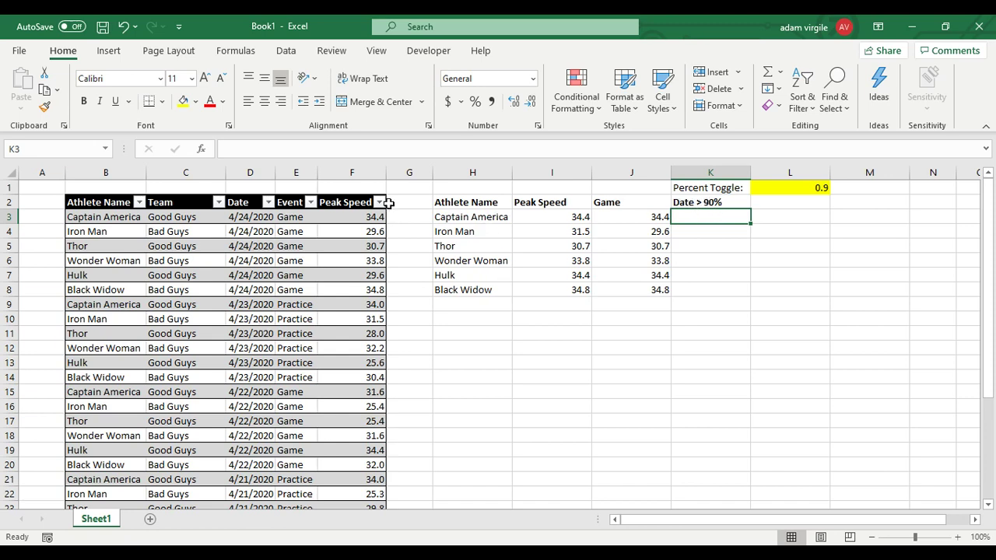
key(ctrl+shift+#)
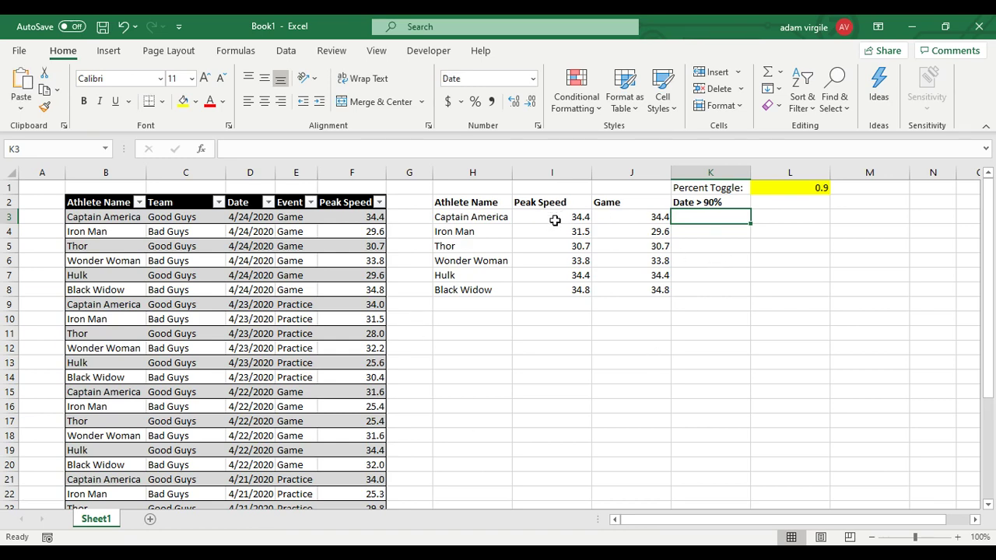
click(634, 217)
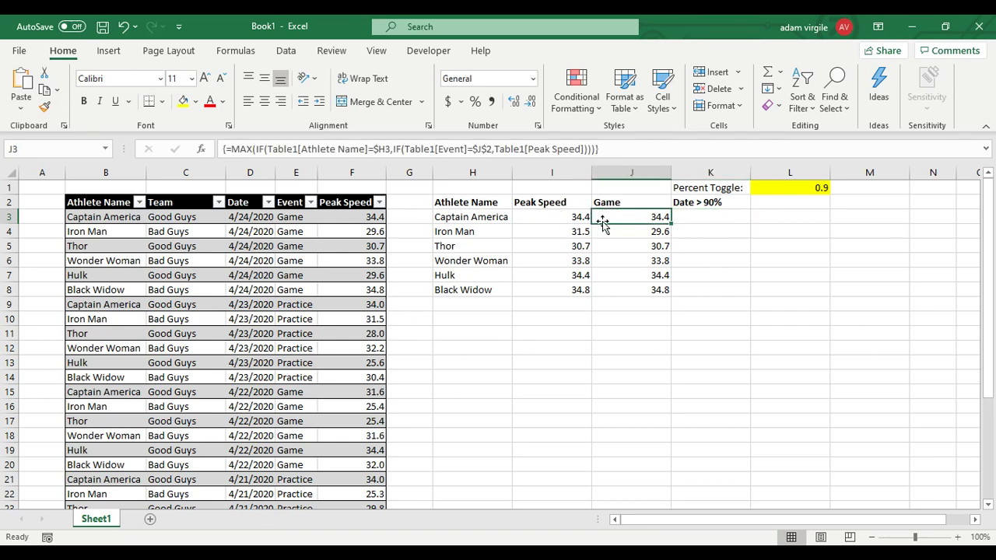
click(697, 220)
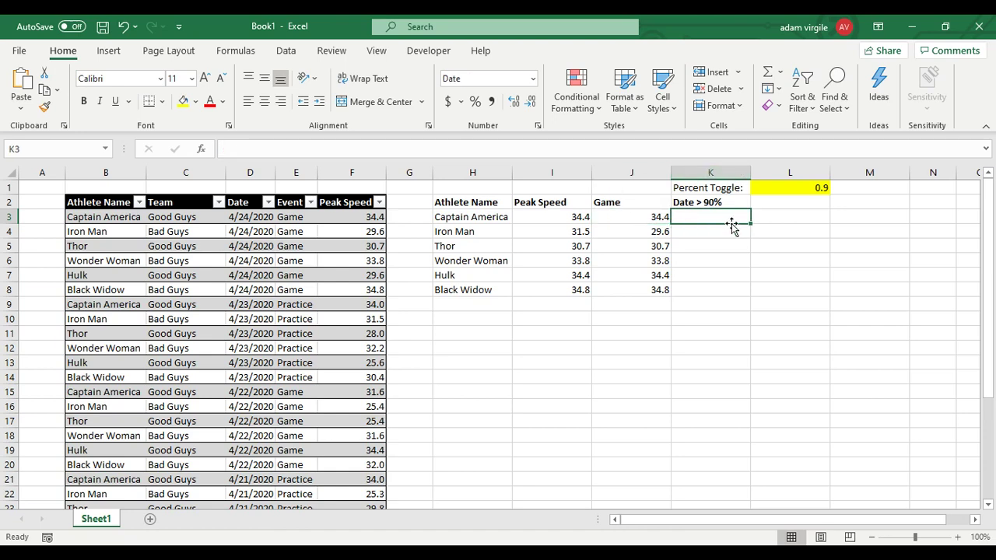
Start the K3 formula =MAX(IF(Table1[Athlete Name]=H3 to match the athlete's name
text(=MAX()
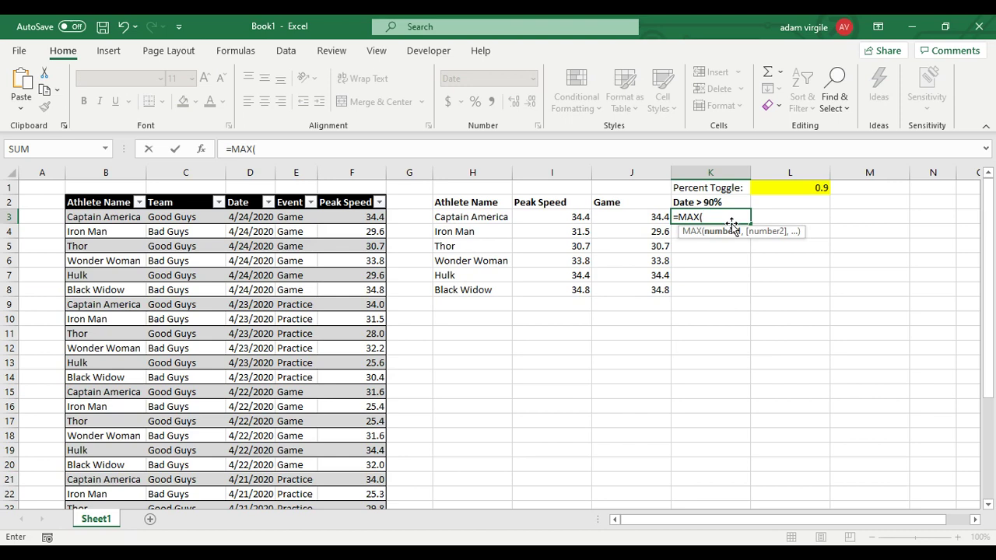
text(IF()
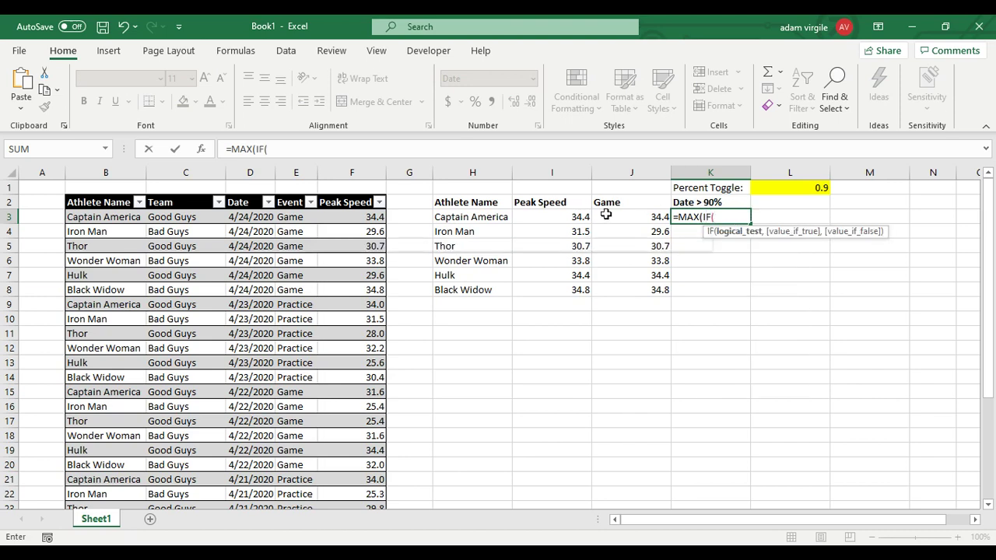
text(Table1[)
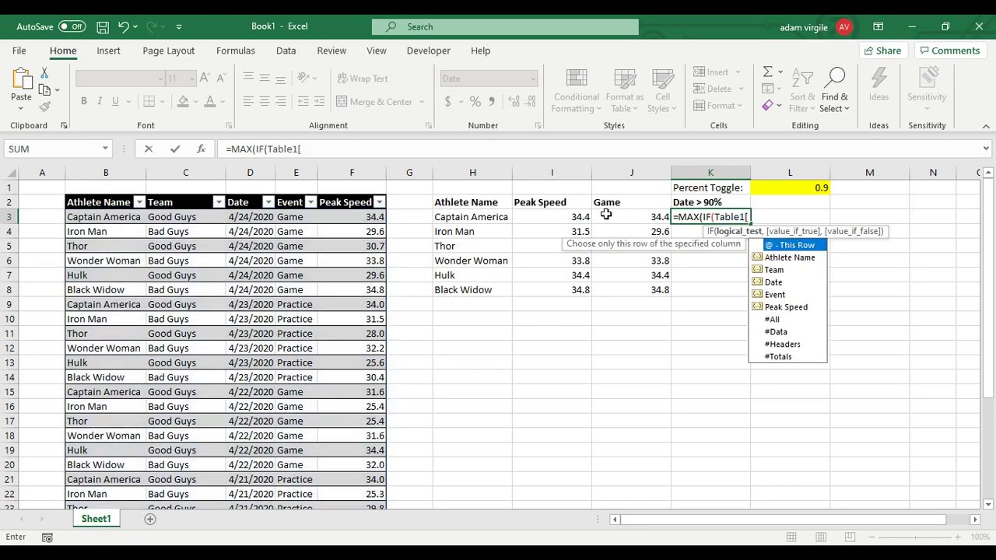
text(Ath)
key(Tab)
text(])
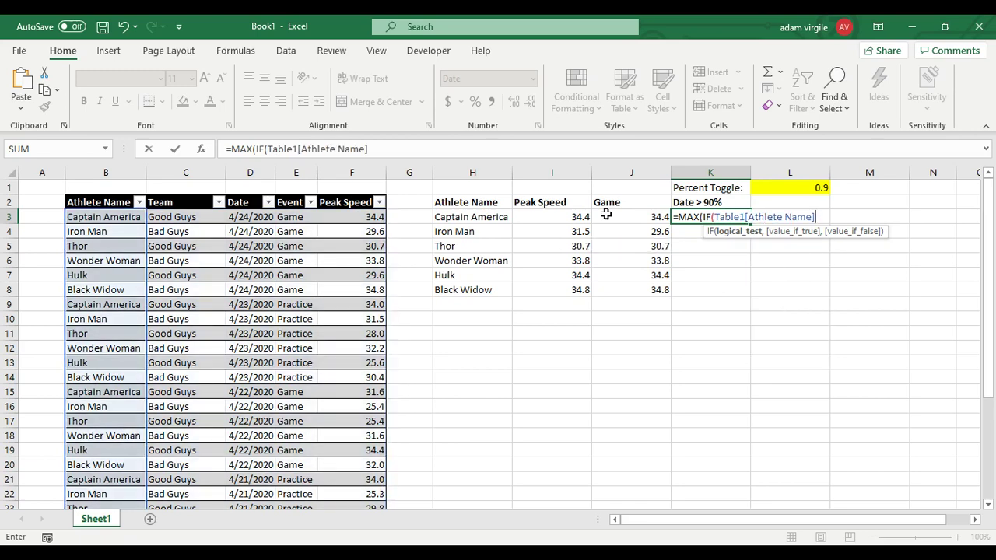
text(=)
click(477, 217)
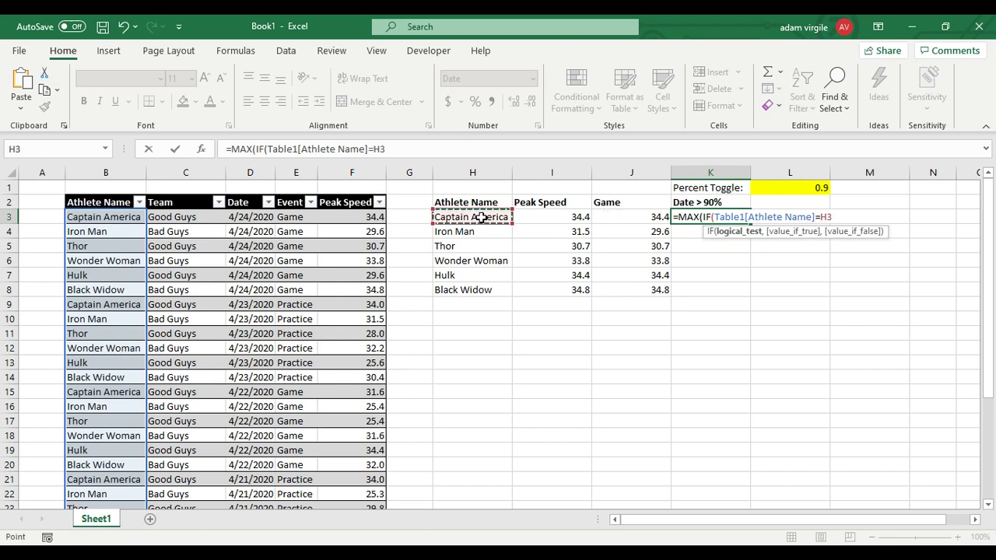
click(398, 153)
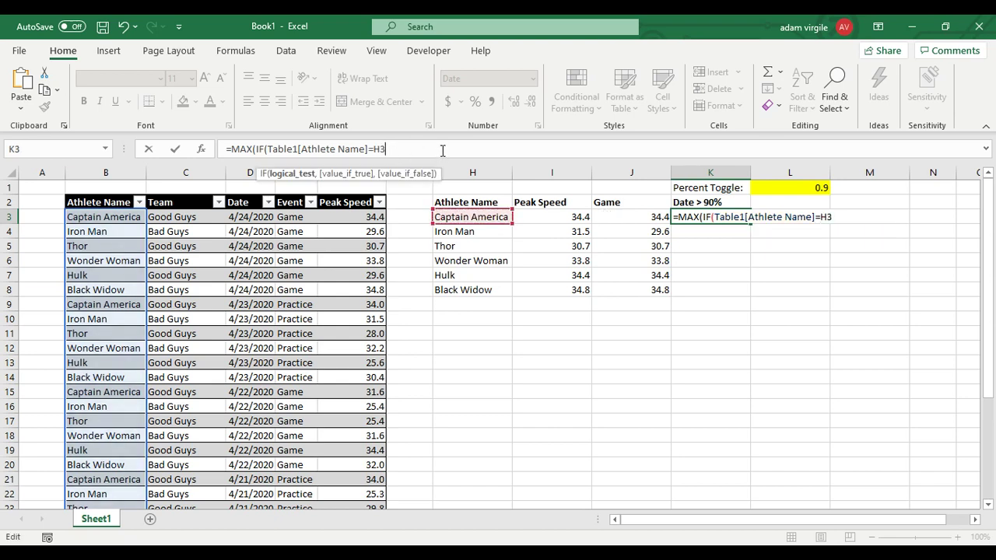
Finish it with IF(Table1[Peak Speed]>I3*0.9,Table1[Date]) as an array formula, filled to K8
text(,)
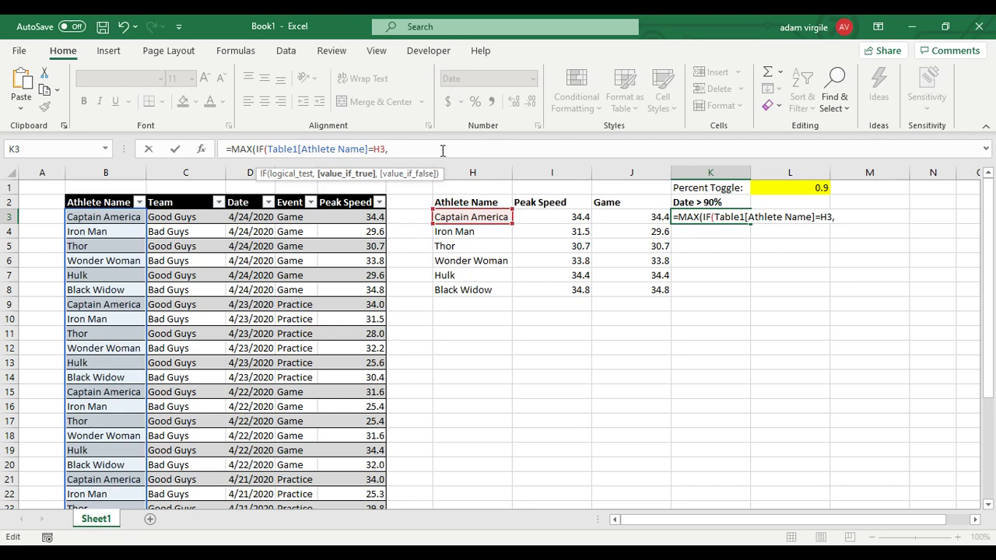
text(IF(Table)
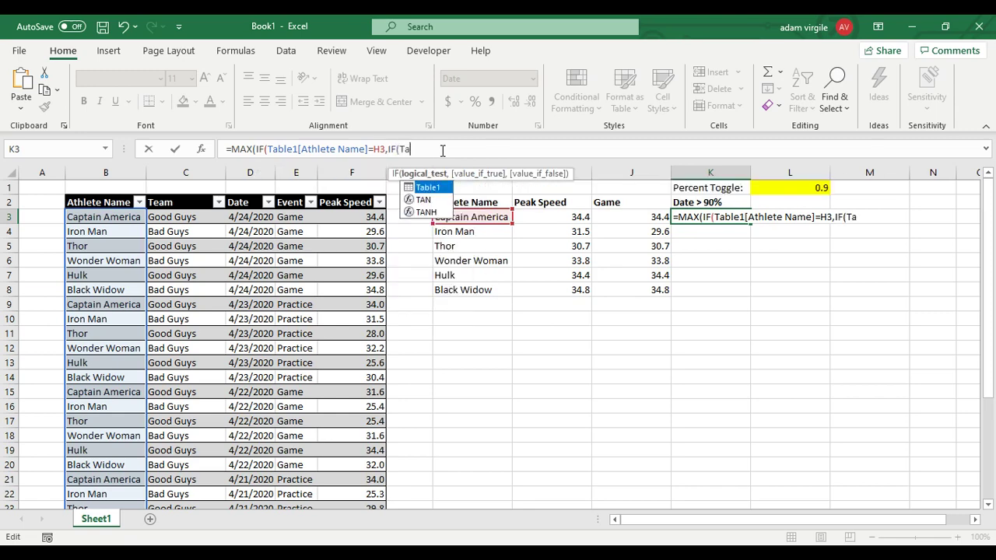
text(1[Peak)
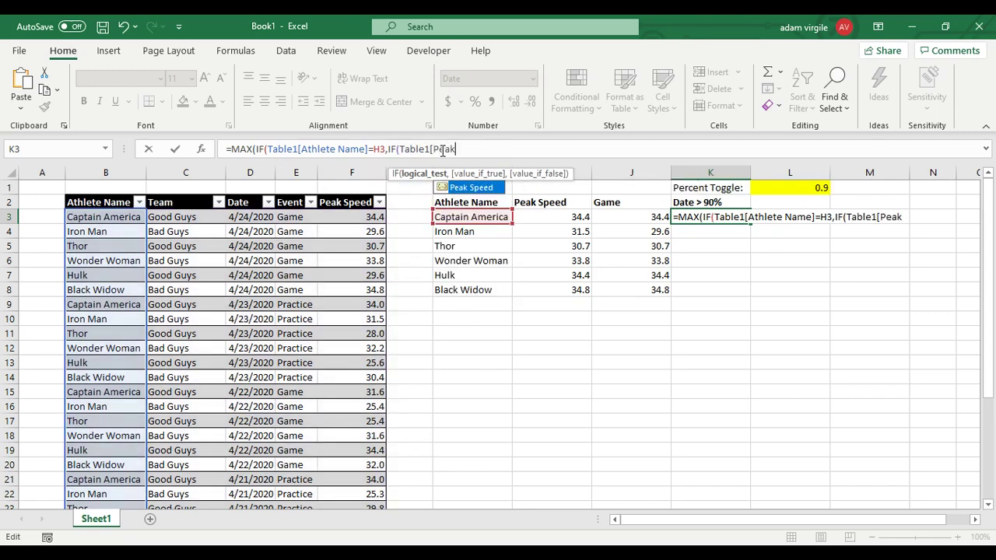
key(Tab)
text(])
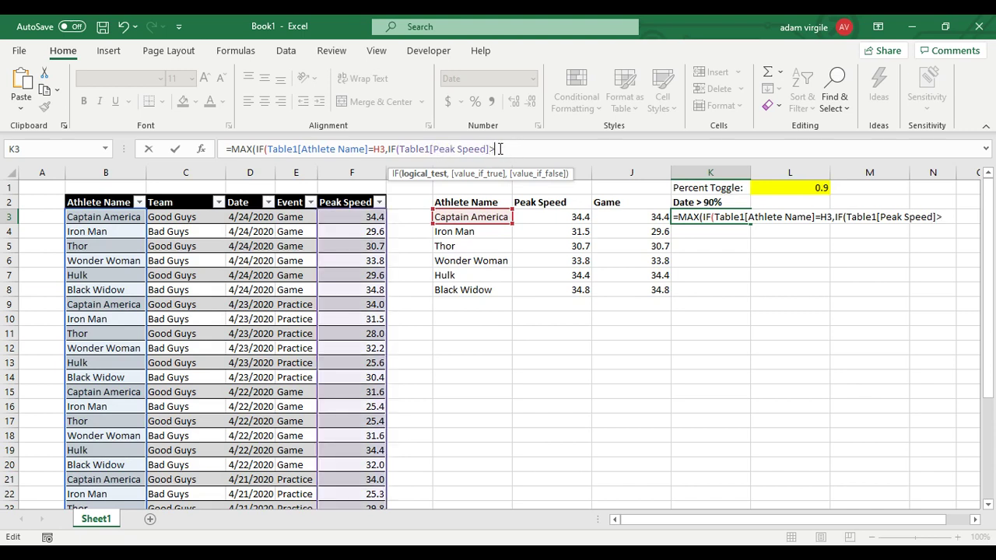
text(>)
click(553, 218)
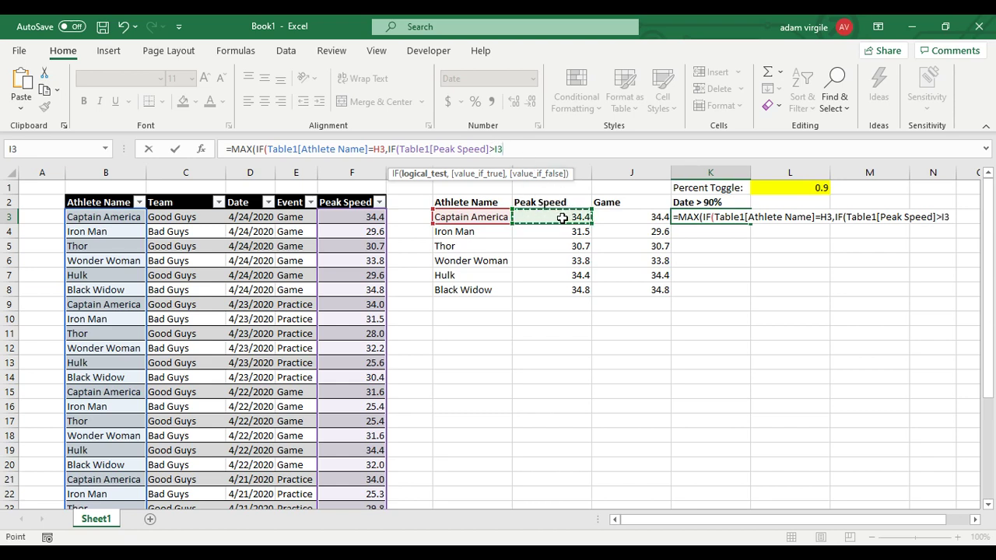
text(*)
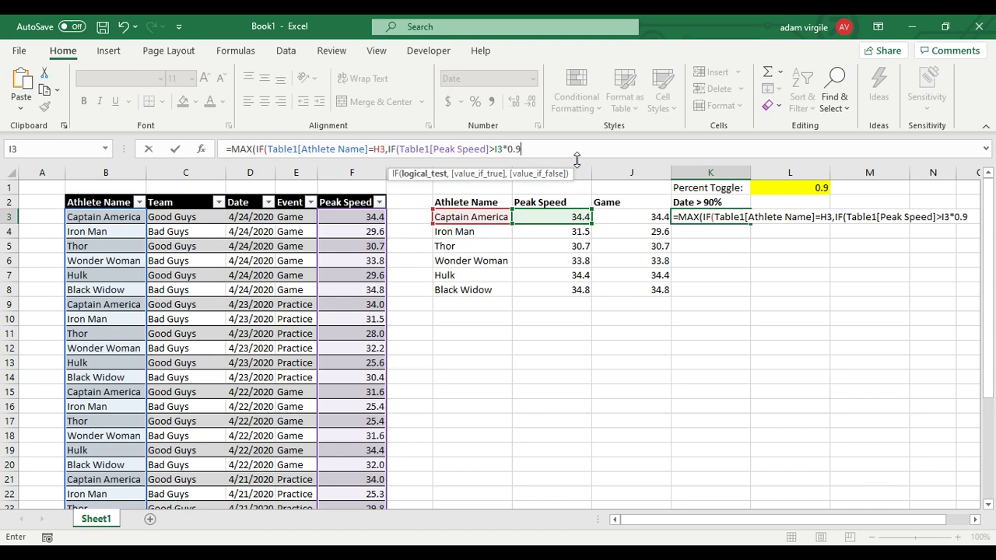
text(0.9,)
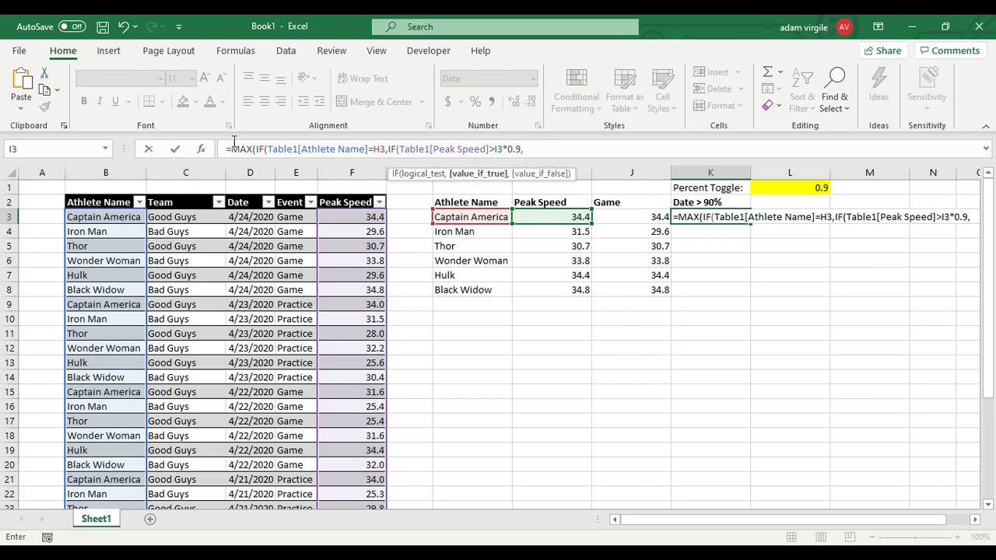
text(Table1)
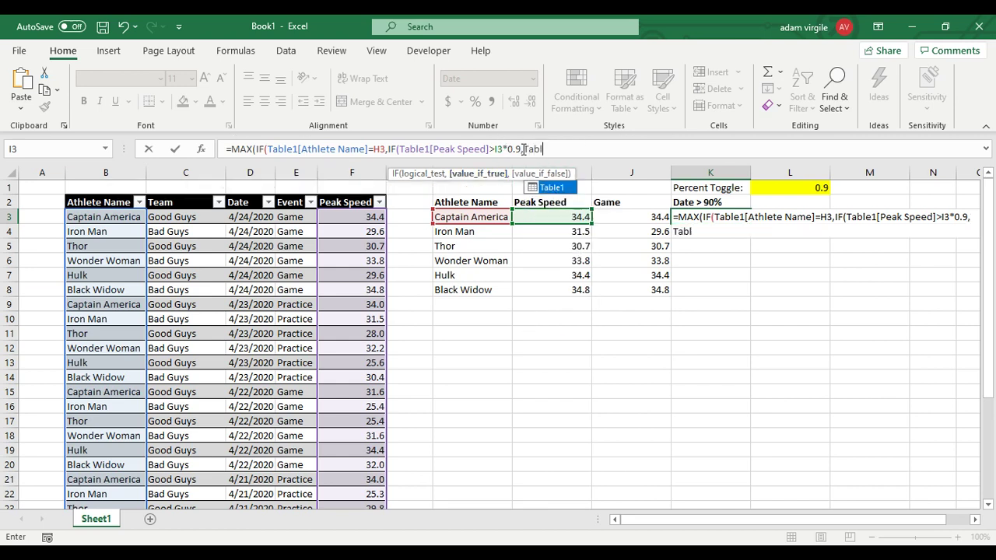
text([)
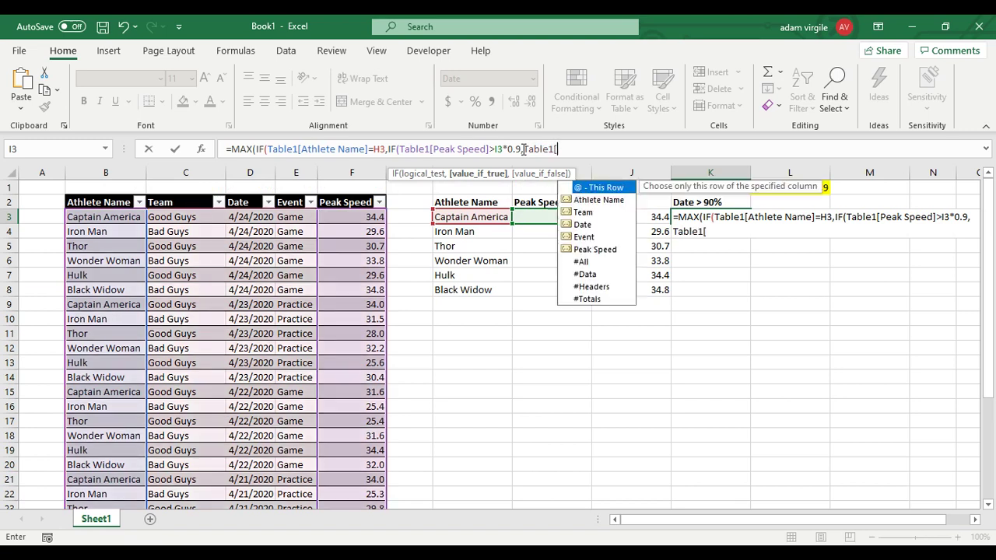
text(Date]))
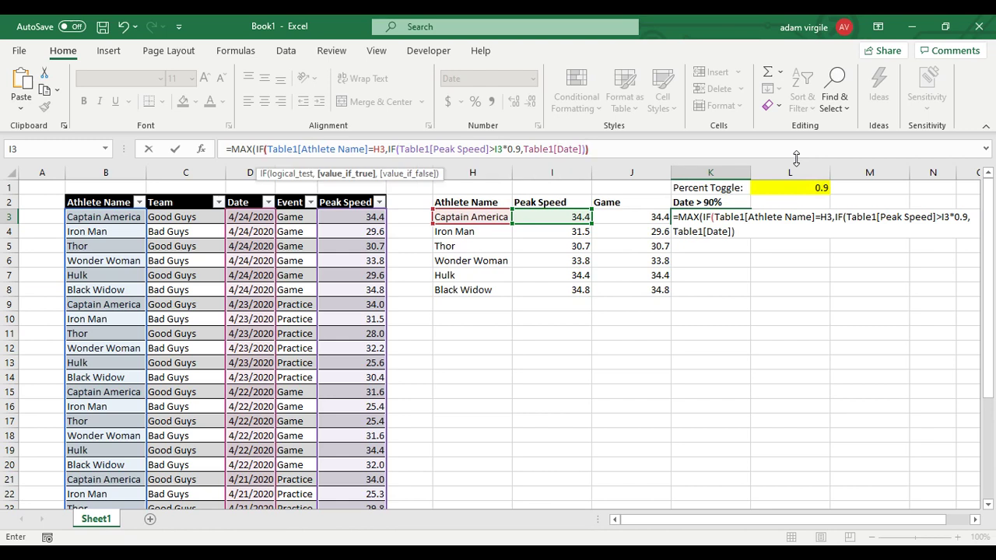
text()))
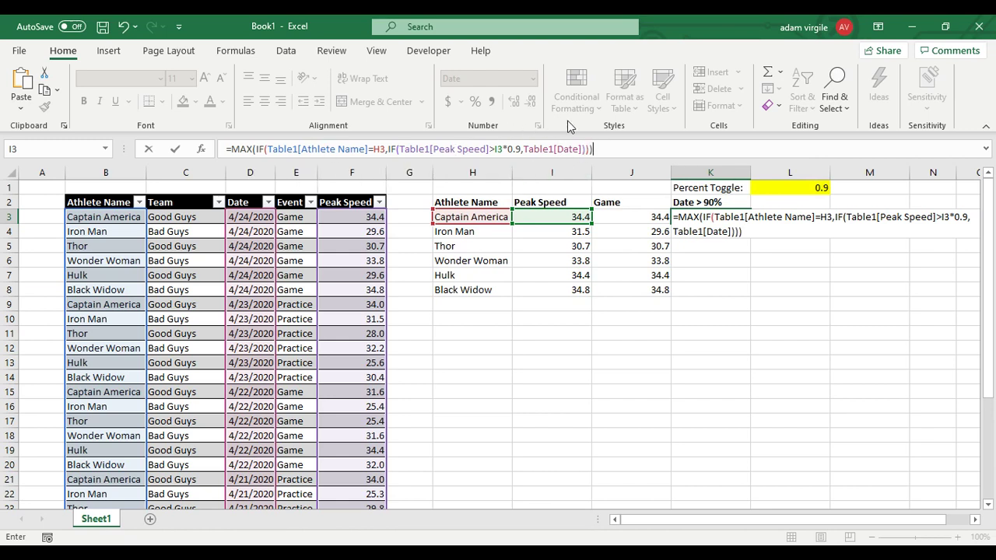
key(ctrl+shift+Return)
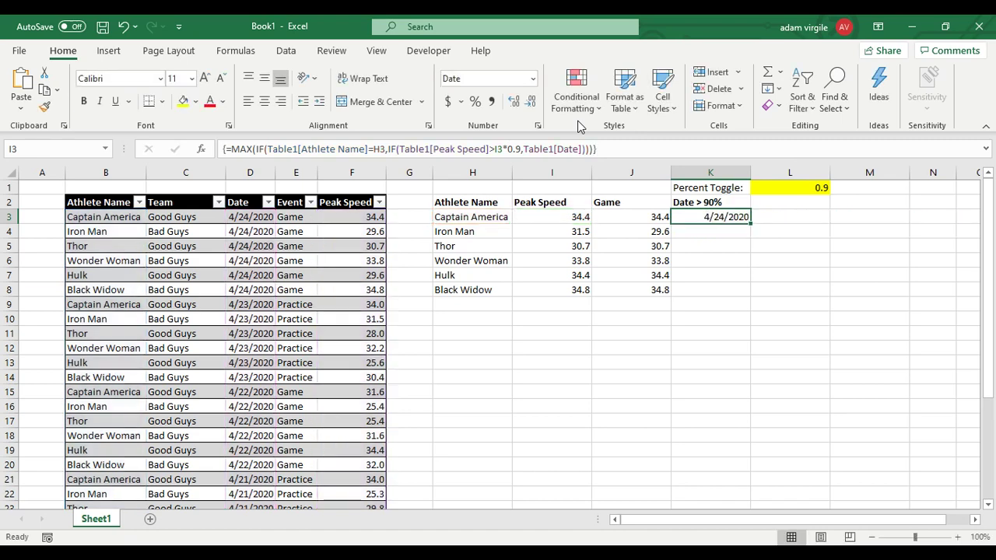
drag(752, 223, 751, 294)
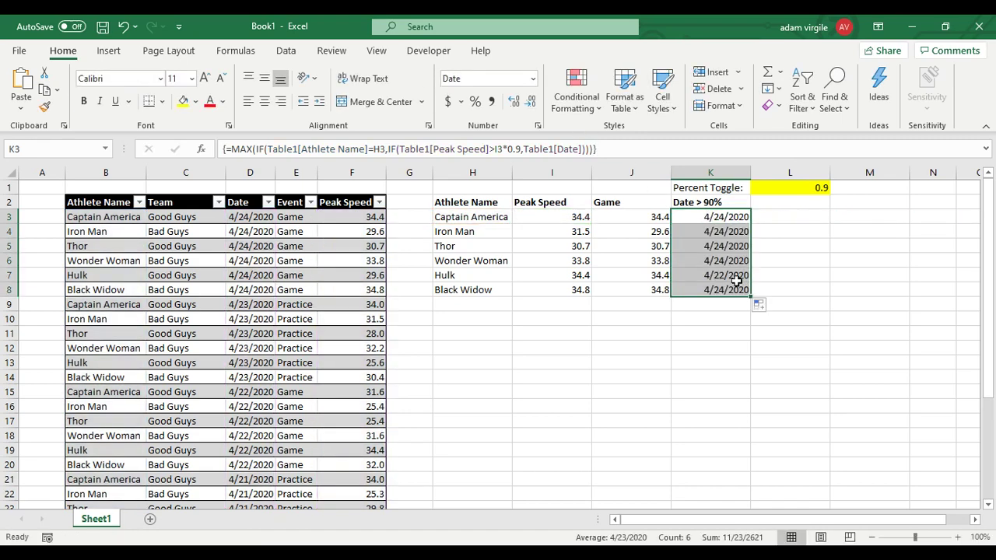
Test by setting Captain America's 4/24/2020 speed to 0 and checking the Date > 90% result
click(737, 279)
click(727, 221)
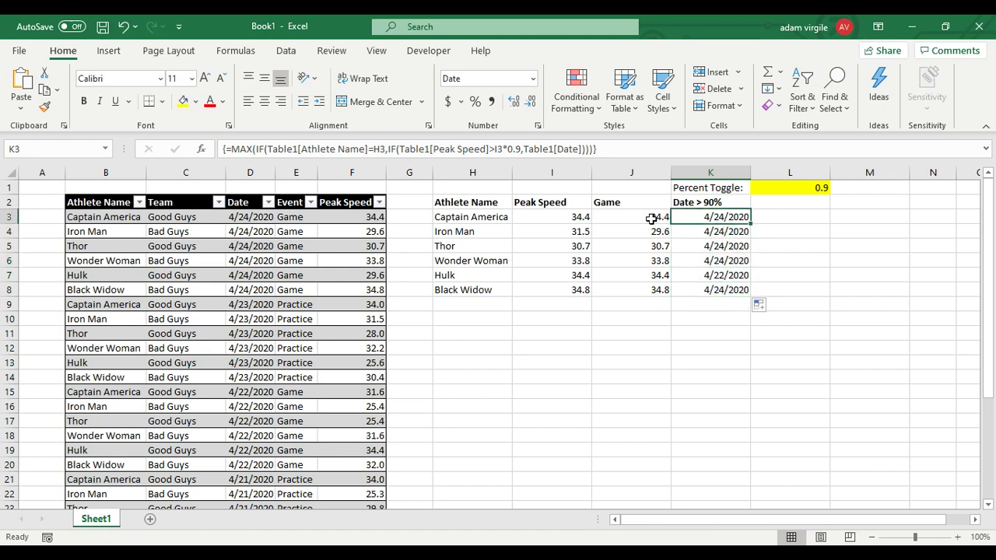
click(369, 222)
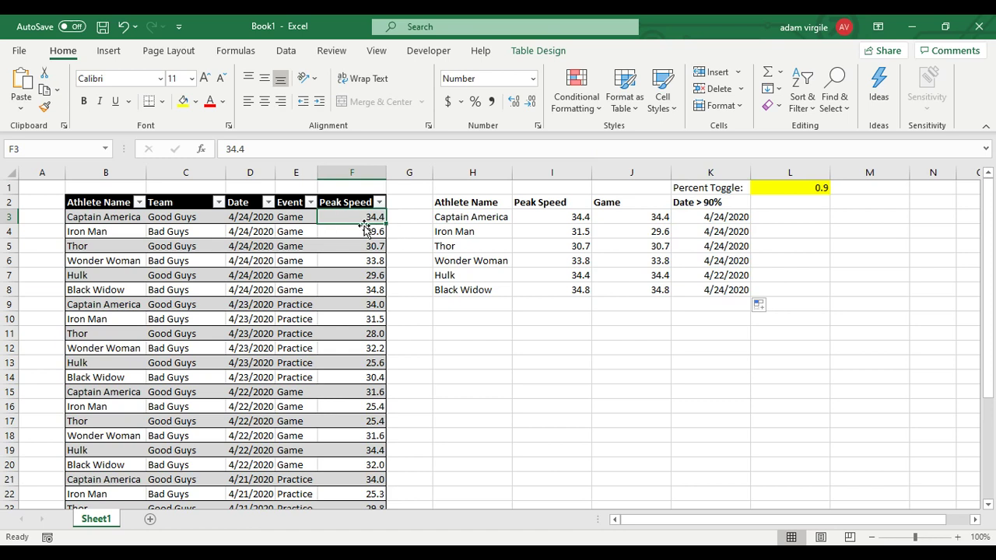
text(0)
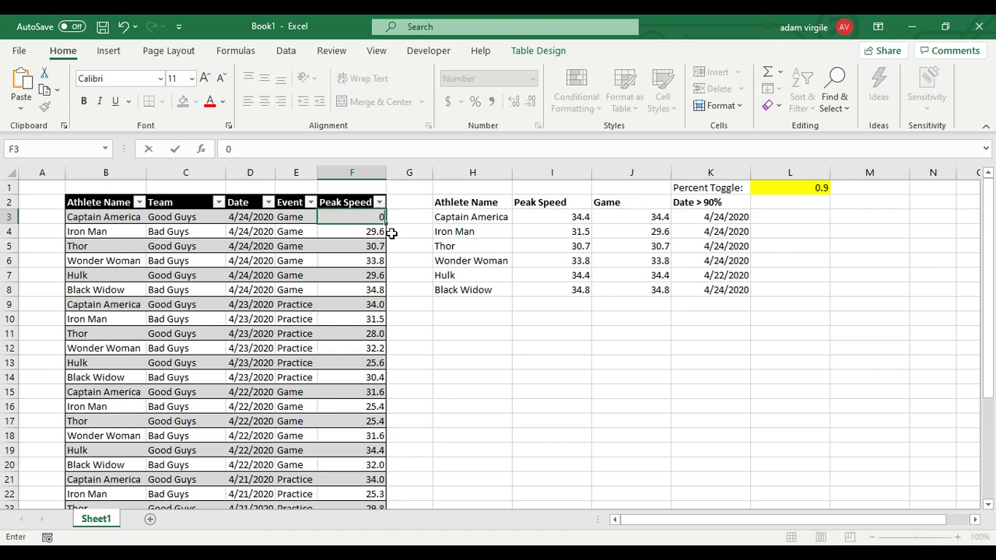
key(Return)
click(689, 215)
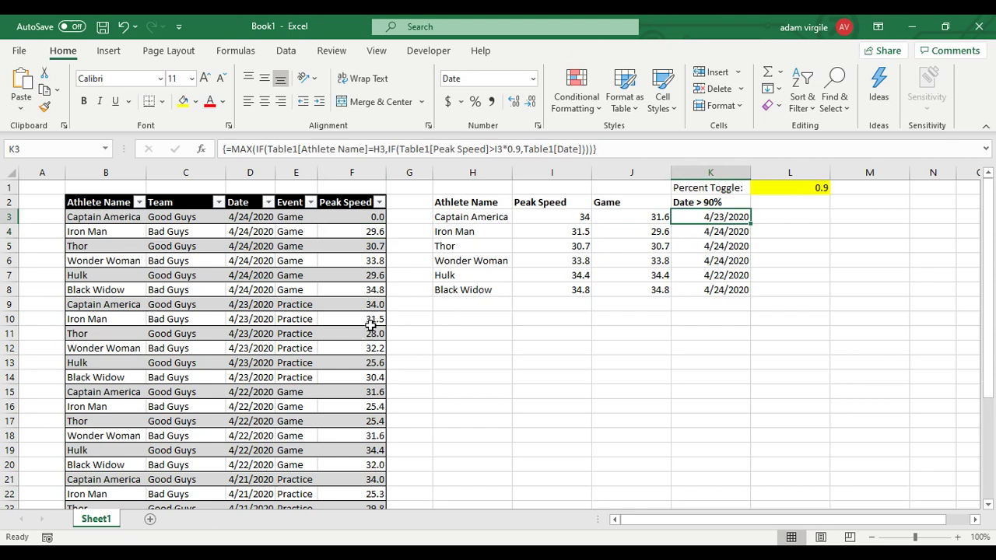
Change his 4/23/2020 speed to 23.0, see K3 show 4/22/2020, then enter 34
click(369, 305)
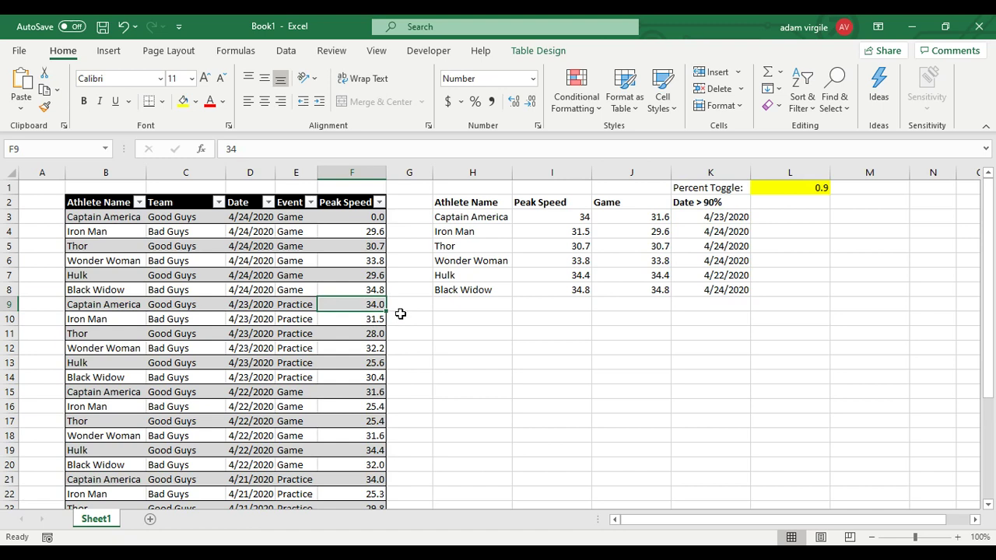
text(23)
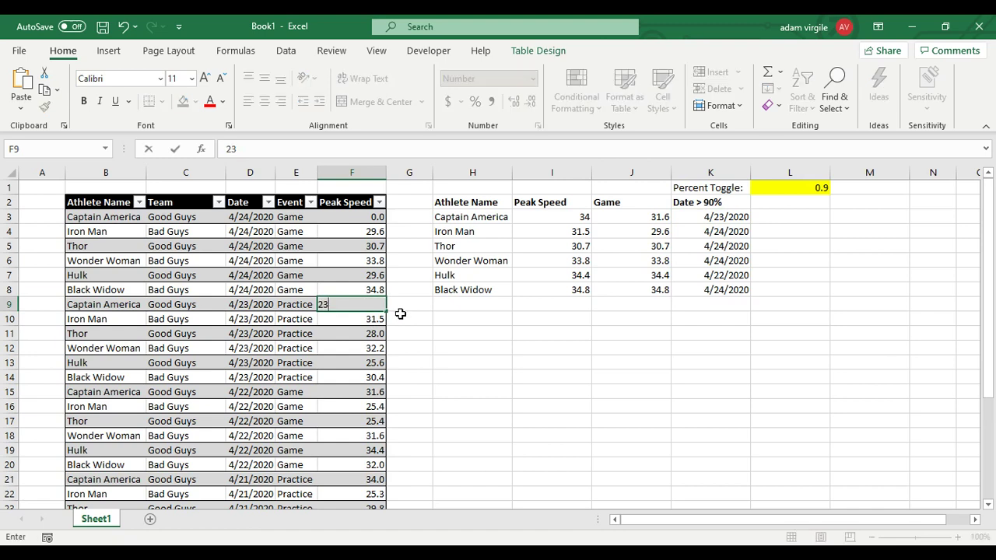
key(Return)
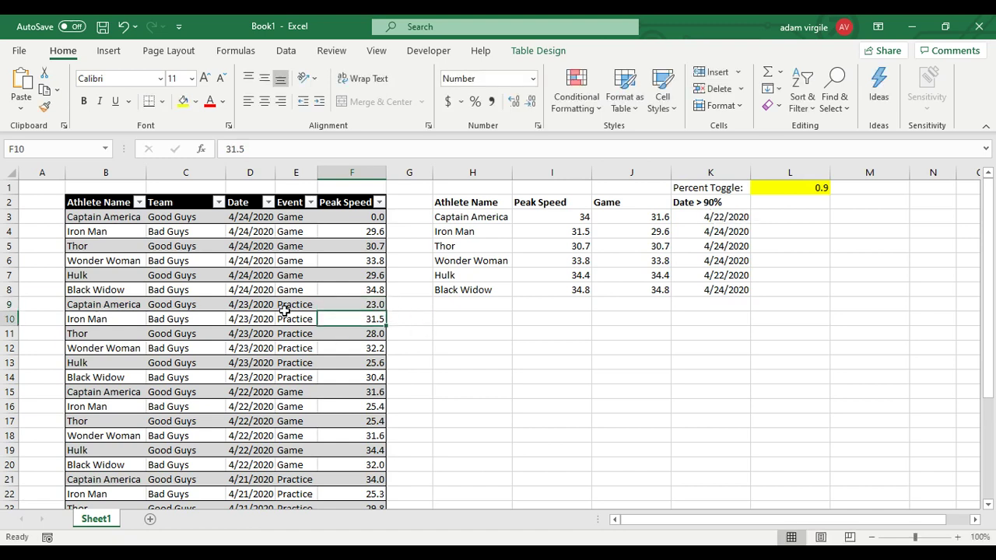
click(710, 219)
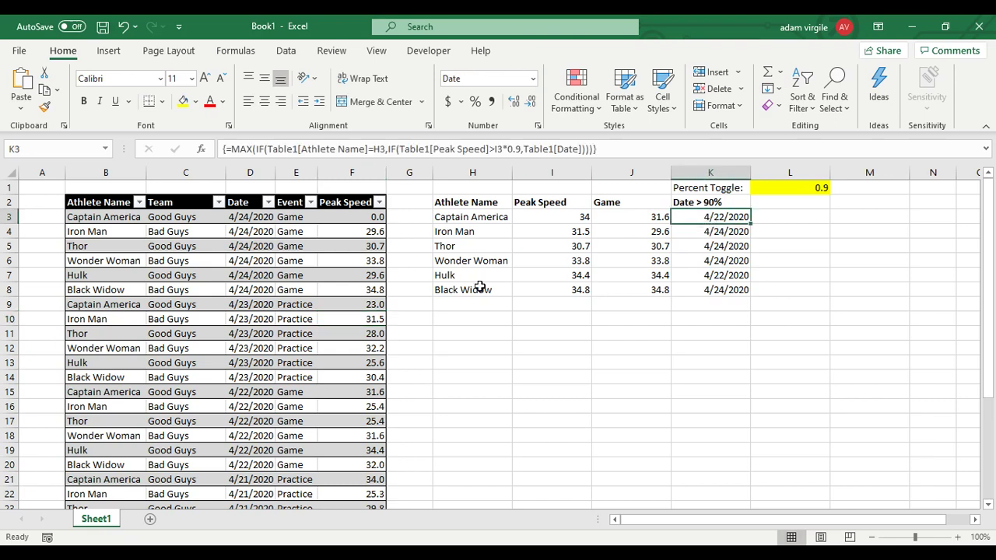
click(382, 309)
text(3)
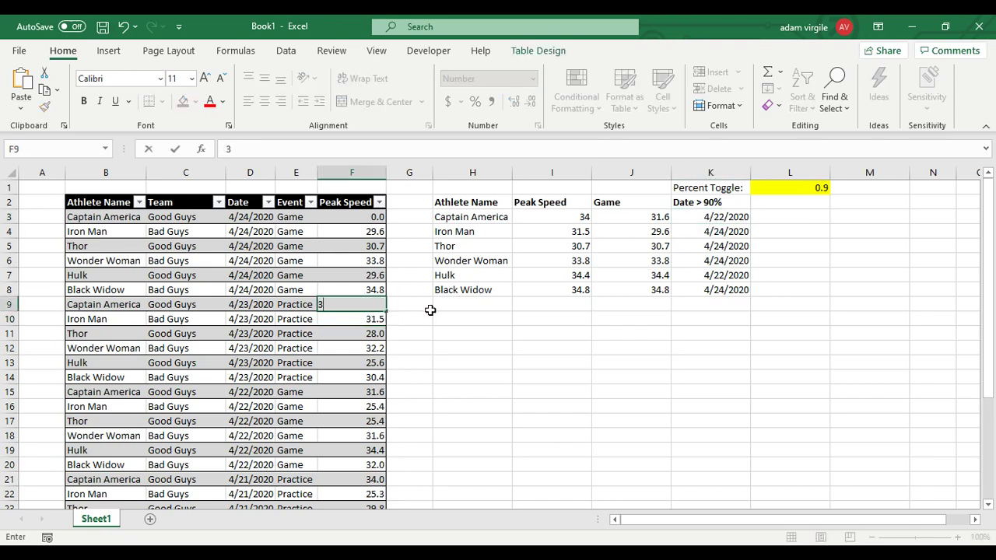
text(4)
key(ctrl+Return)
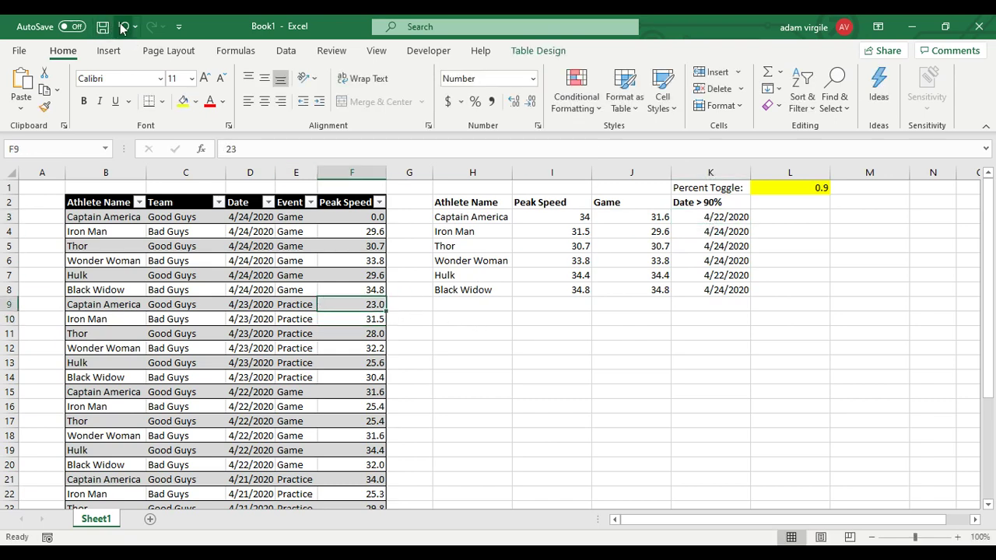
Undo the trial speed edits to restore the original values, then reselect K3
click(122, 26)
click(712, 231)
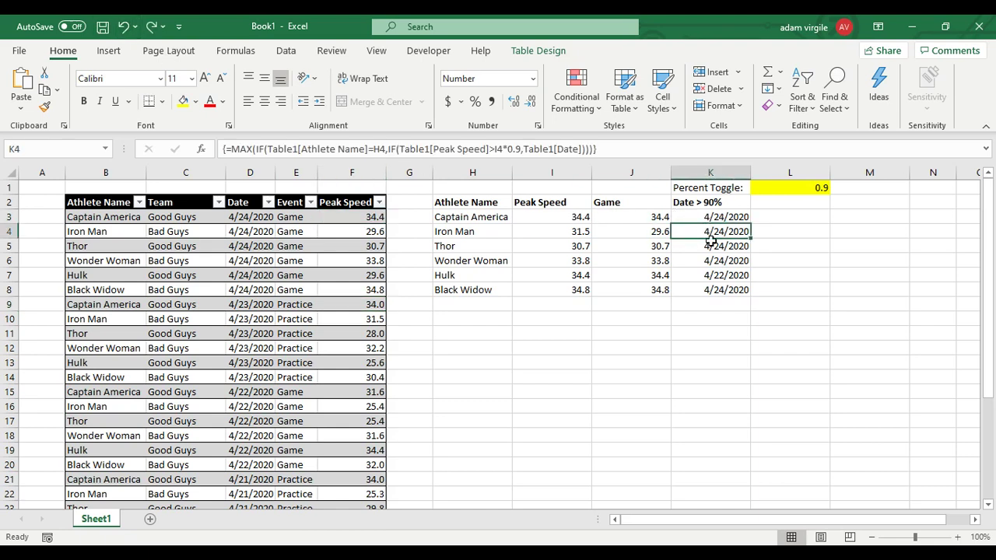
click(726, 290)
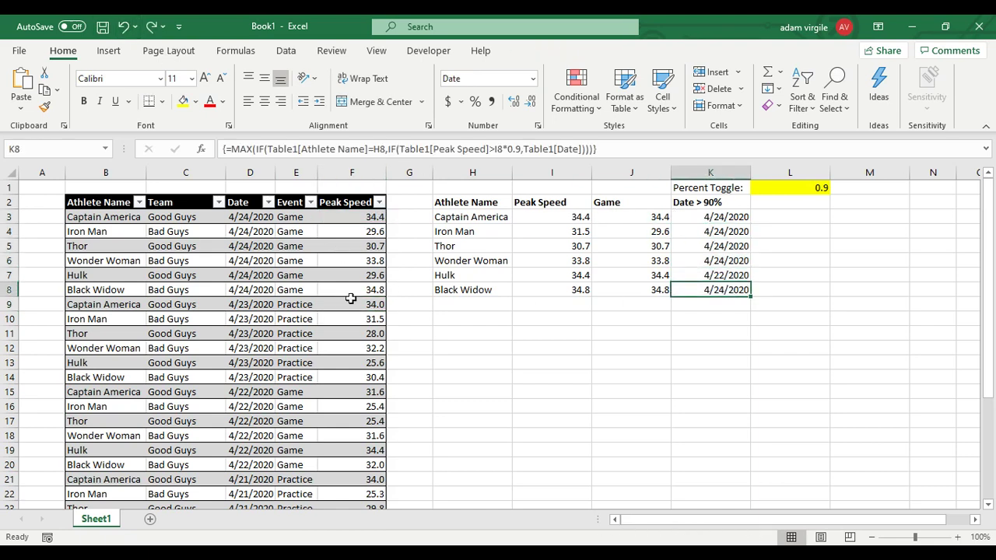
click(709, 206)
click(711, 218)
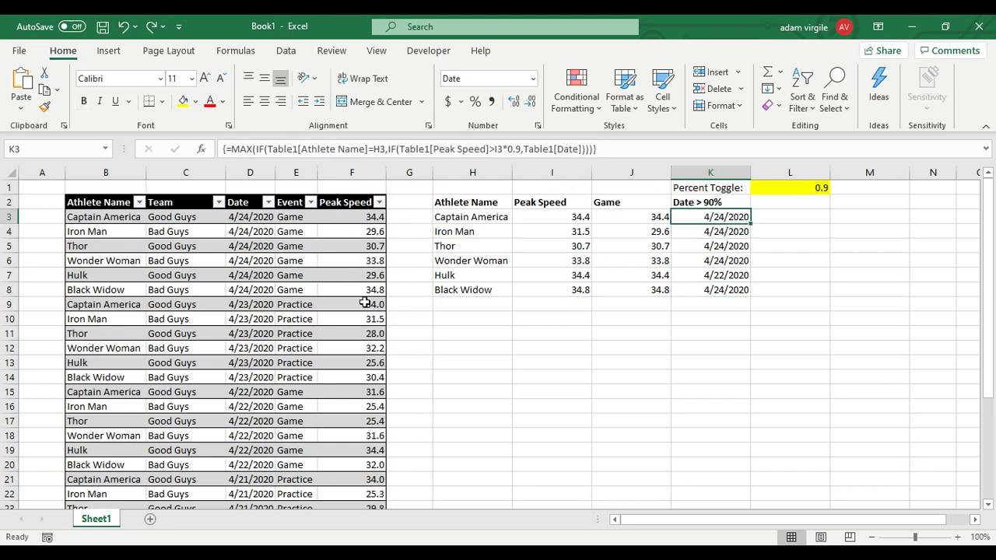
Replace the fixed 0.9 in the K3 formula with the absolute reference $L$1
click(521, 149)
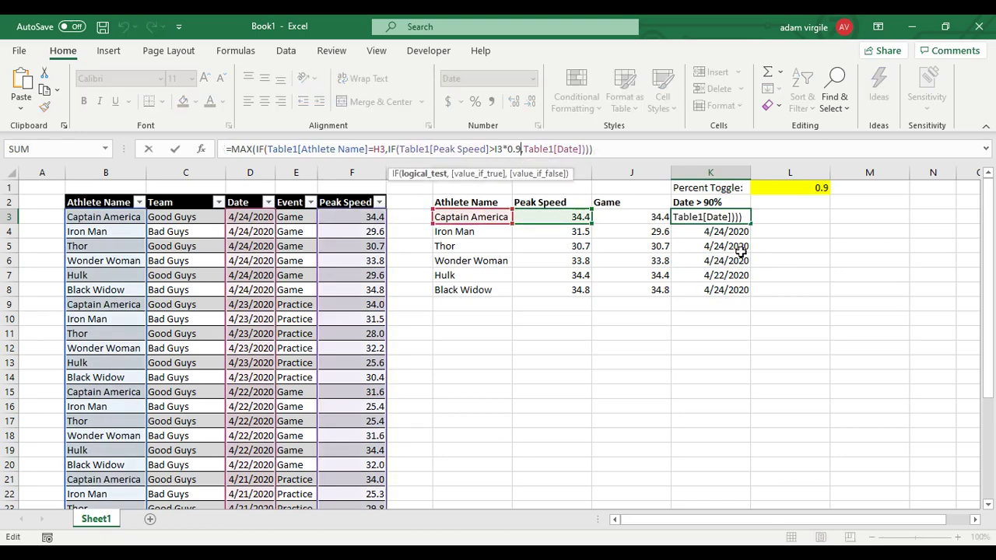
key(Escape)
click(774, 189)
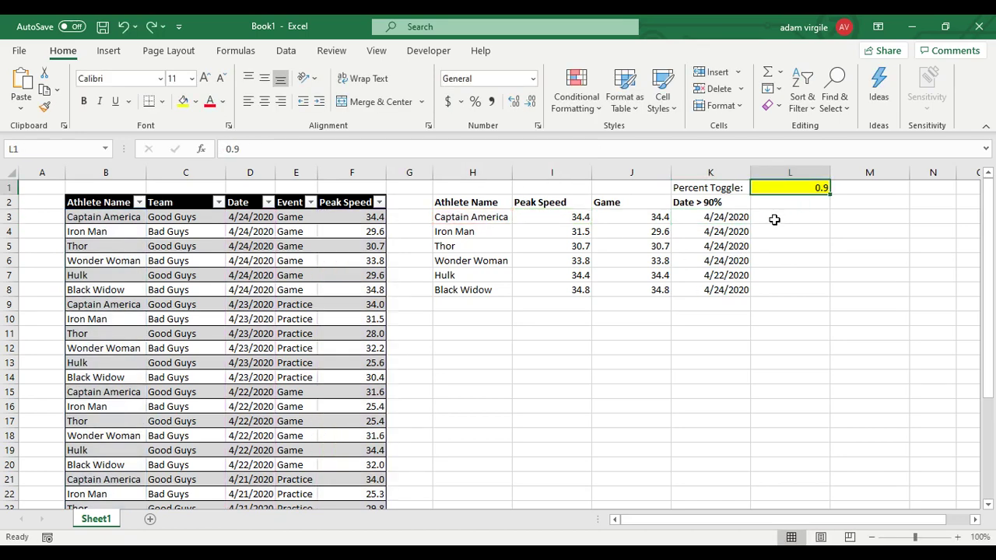
click(731, 219)
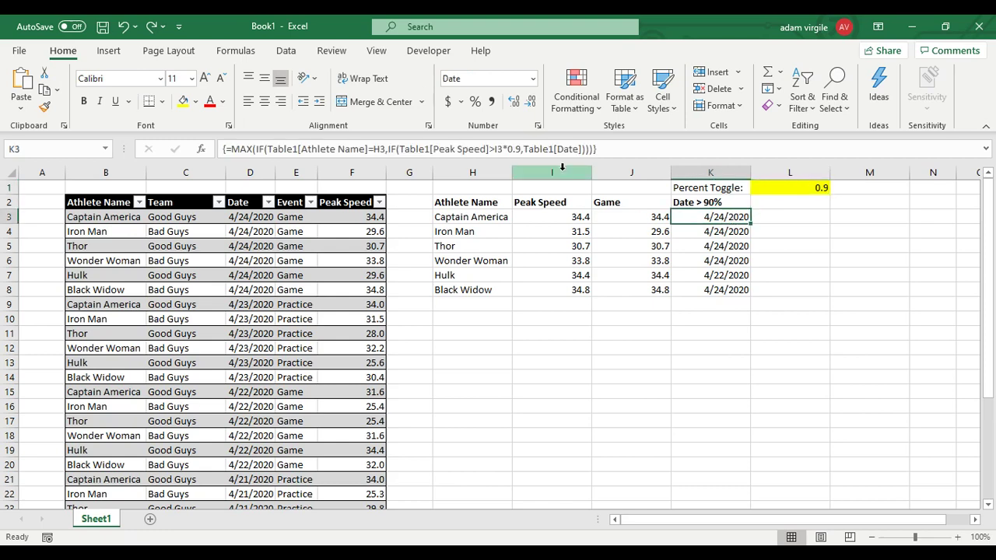
click(520, 148)
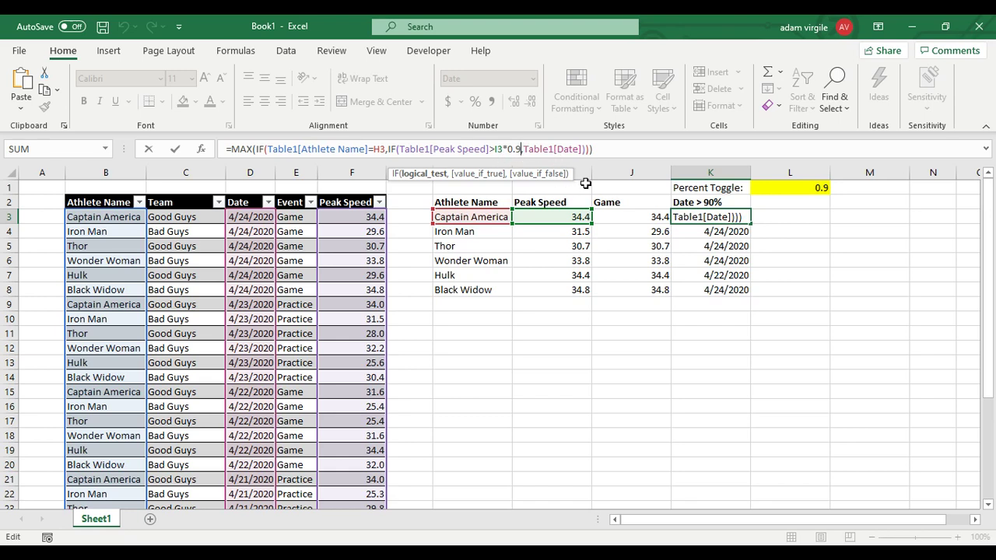
key(BackSpace)
key(BackSpace)
key(BackSpace)
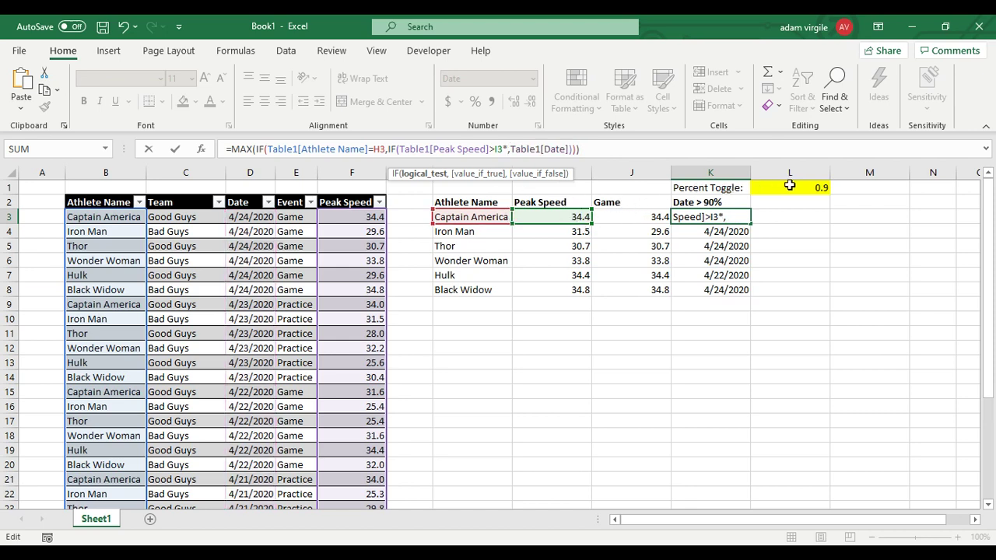
click(793, 190)
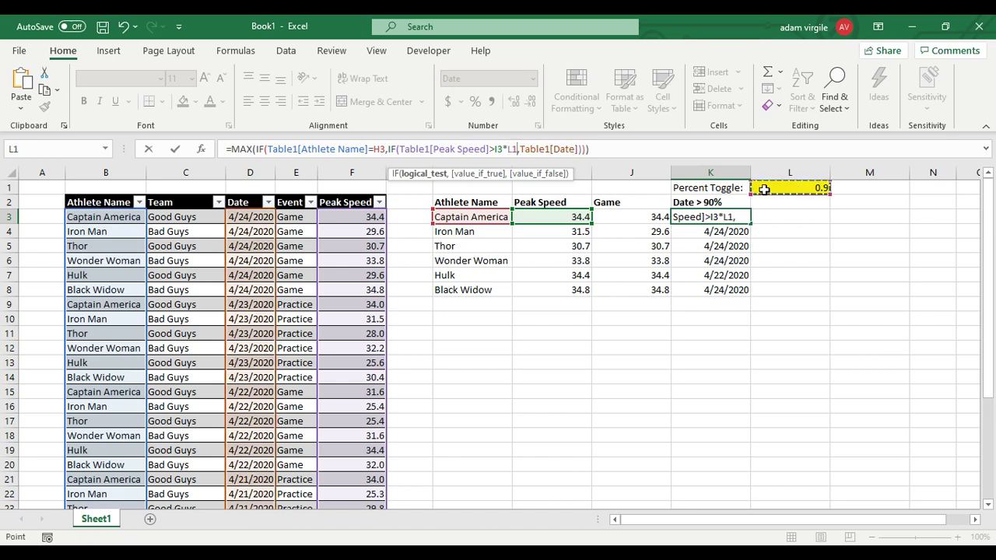
click(512, 149)
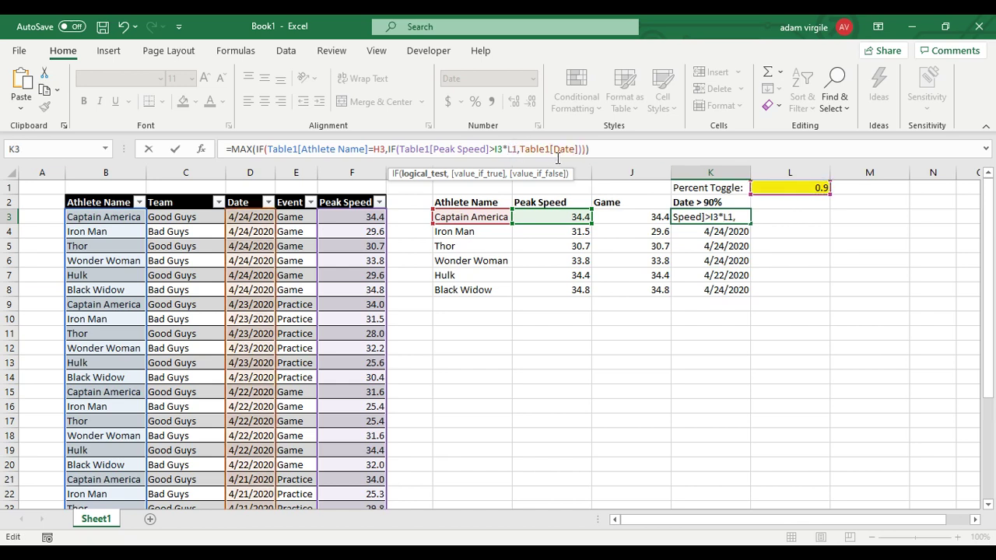
text($L$)
key(Return)
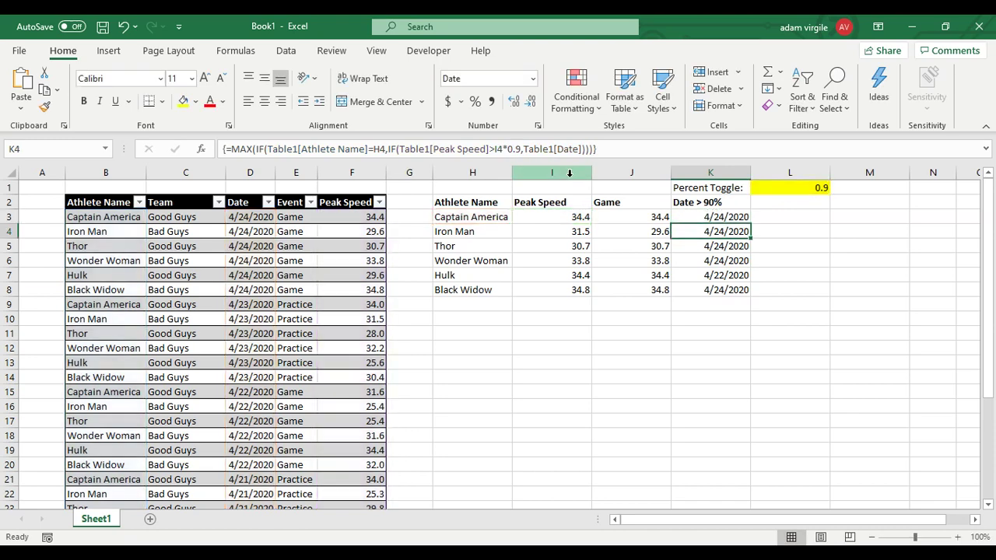
Recommit K3 as an array formula and fill it down to K8
click(743, 221)
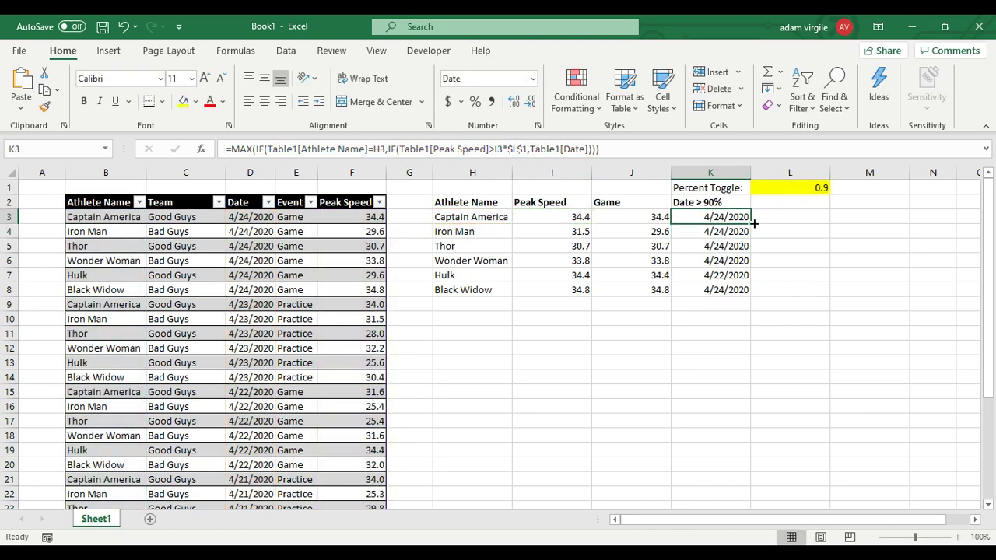
click(642, 150)
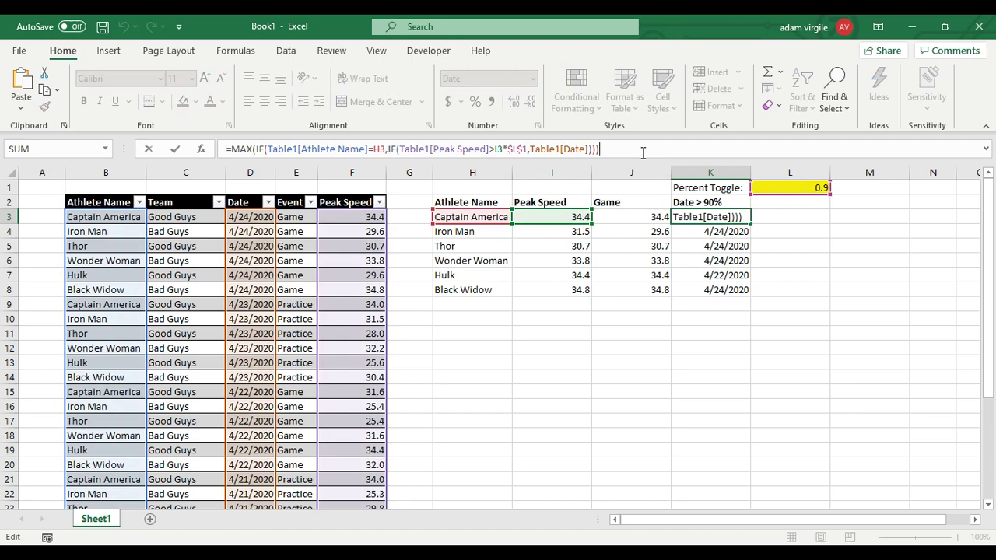
key(ctrl+shift+Return)
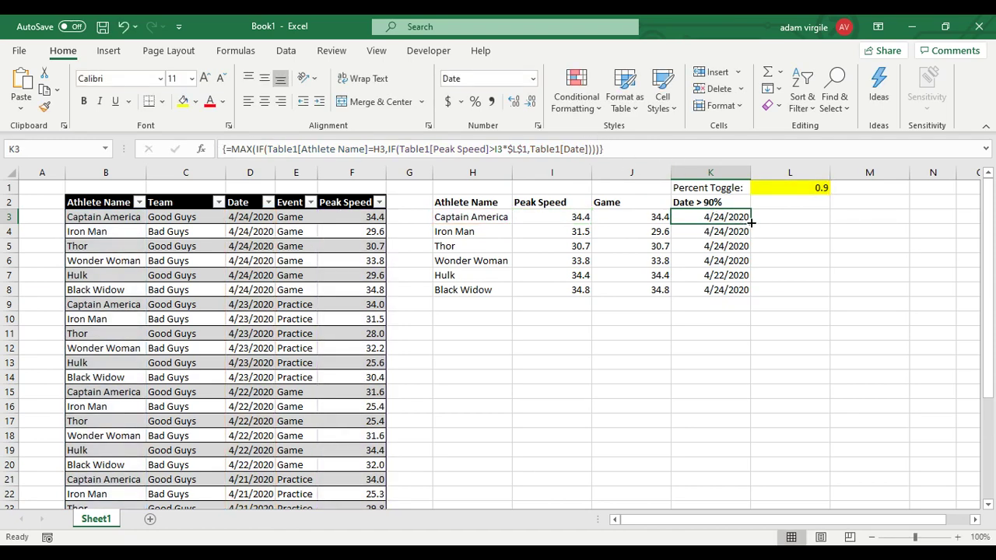
drag(749, 224, 742, 302)
Copy the K3 Date > 90% formula and paste it into L3
click(729, 276)
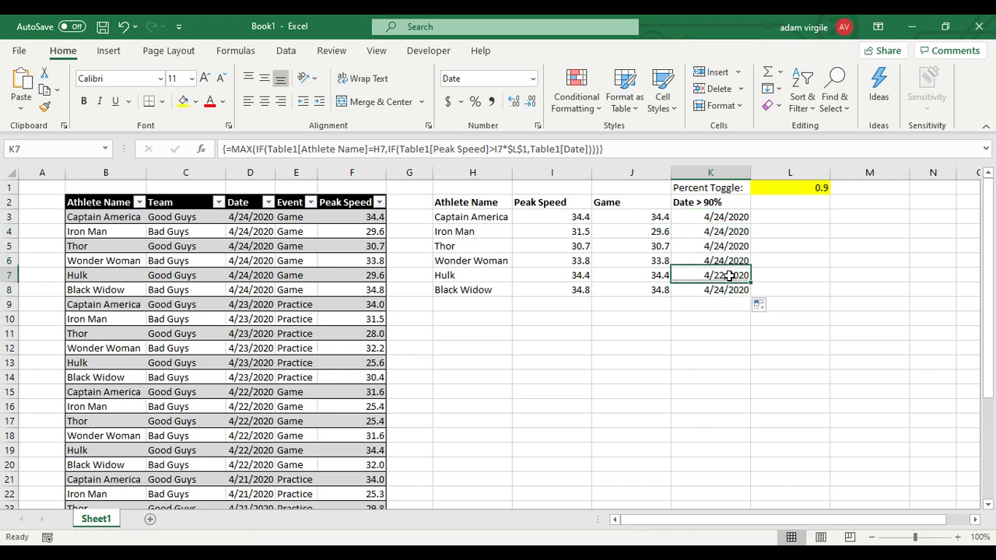
click(707, 217)
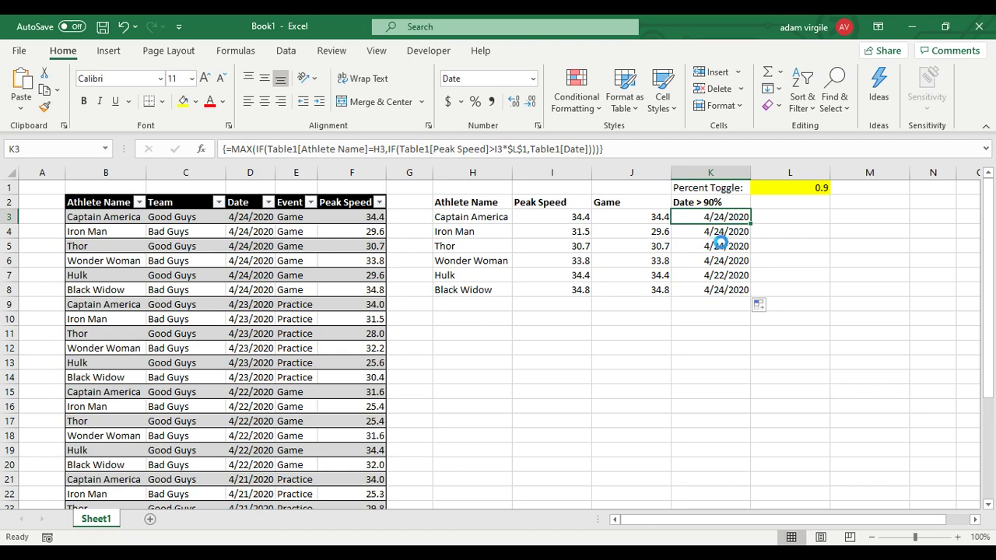
key(ctrl+c)
click(767, 216)
key(ctrl+v)
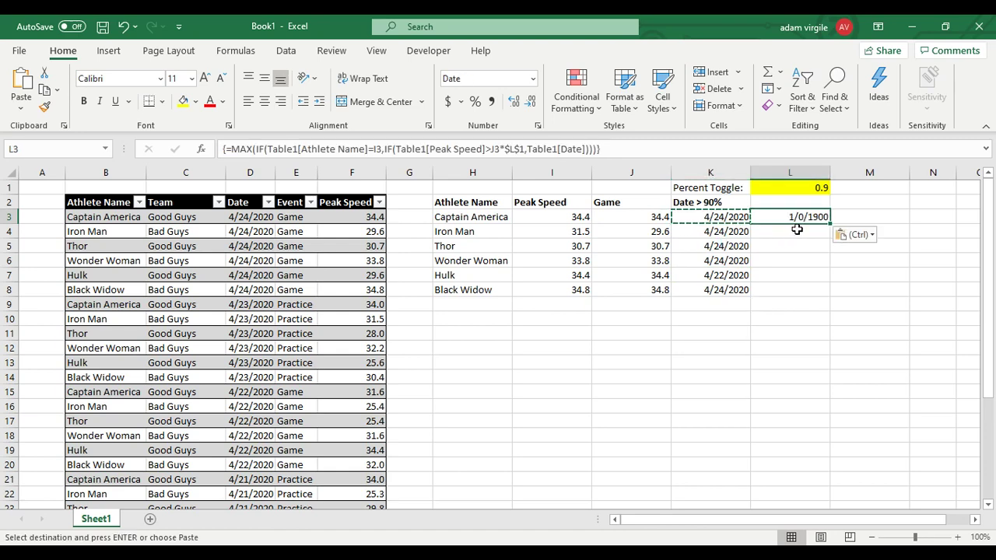
Correct the shifted references in L3 back to I3 for speed and H3 for name
click(504, 149)
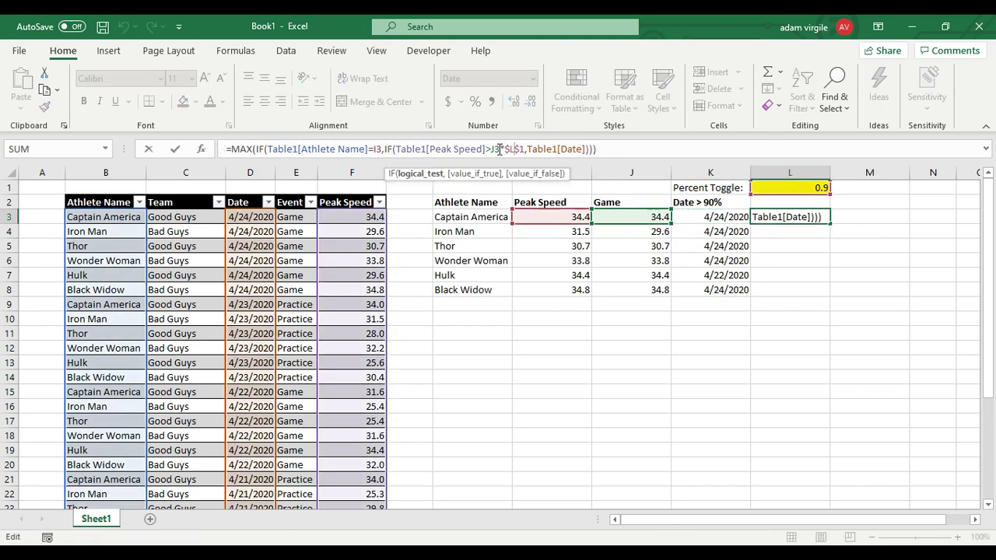
click(497, 149)
key(BackSpace)
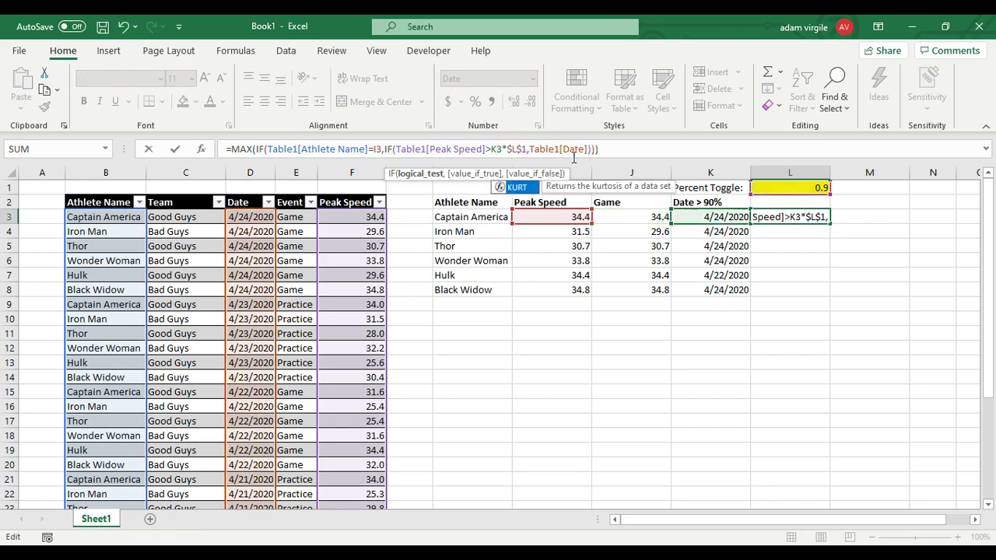
key(BackSpace)
text(I)
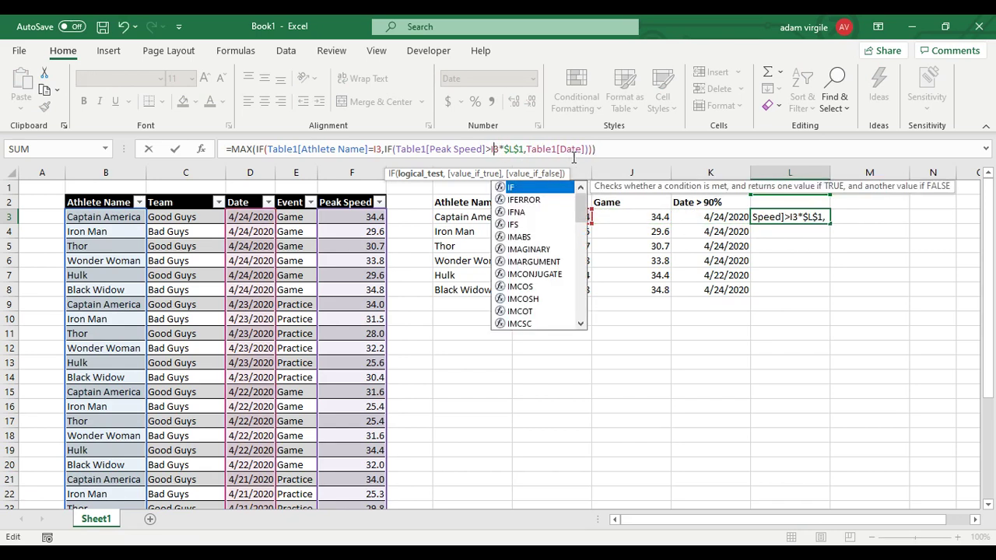
click(377, 149)
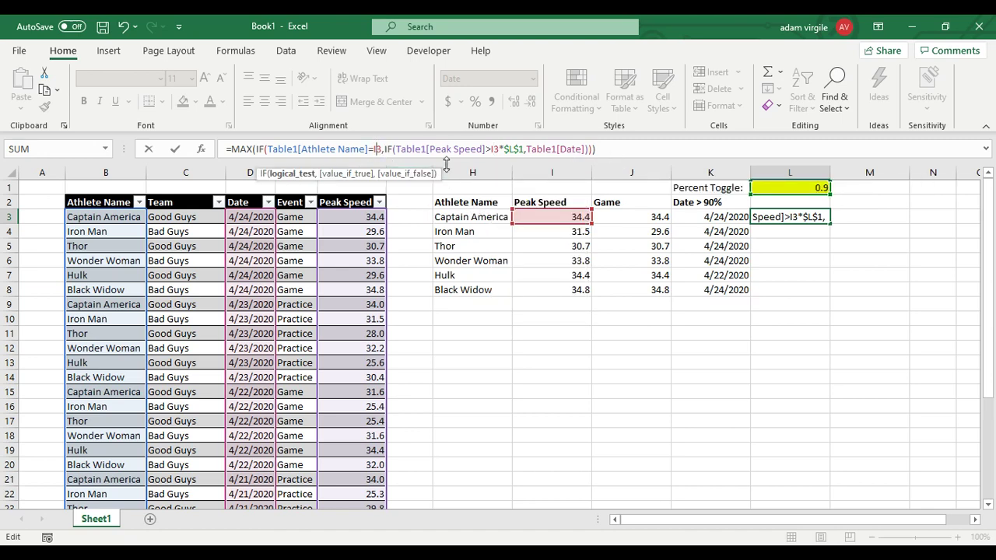
key(Delete)
text(H)
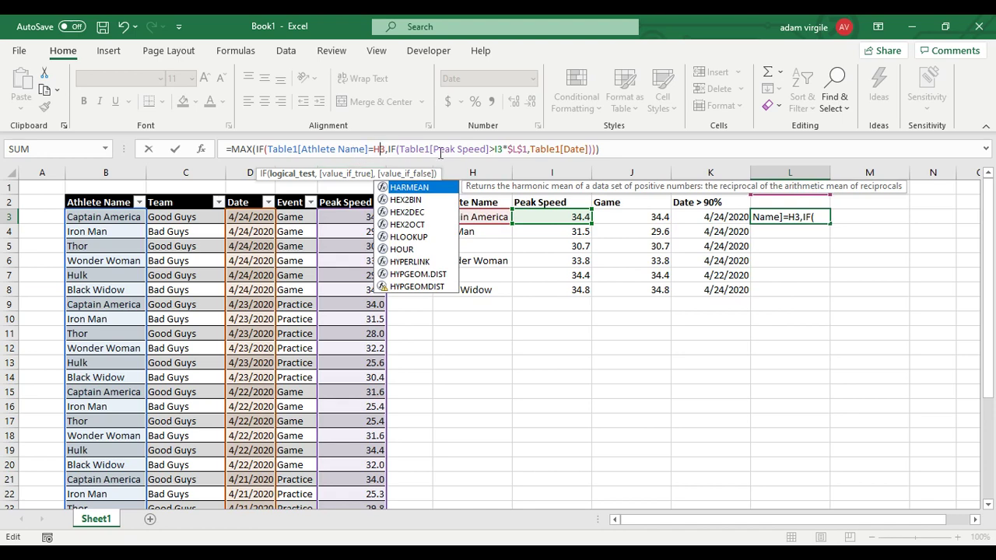
click(600, 148)
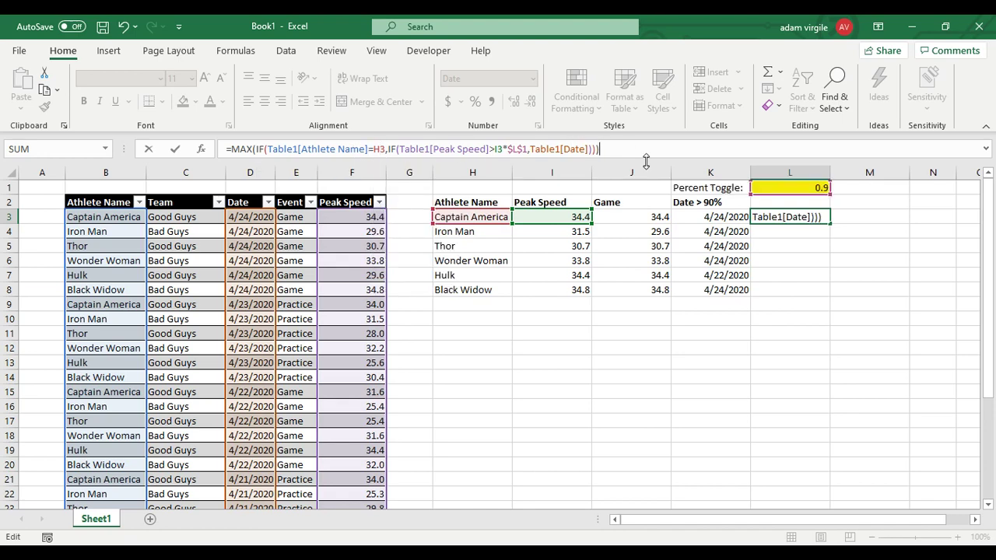
Convert the $L$1 toggle reference in the L3 formula into the value 0.9
click(528, 149)
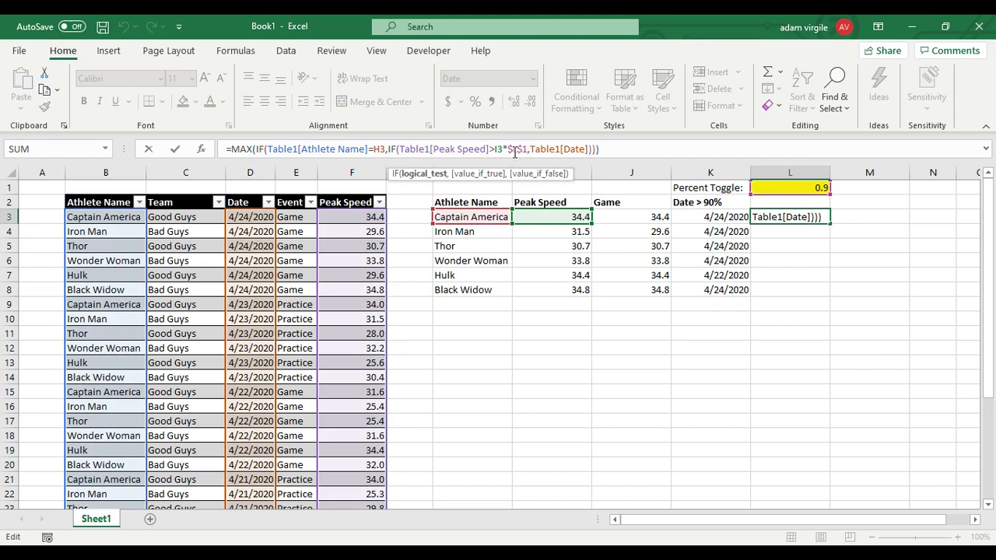
drag(512, 152, 523, 153)
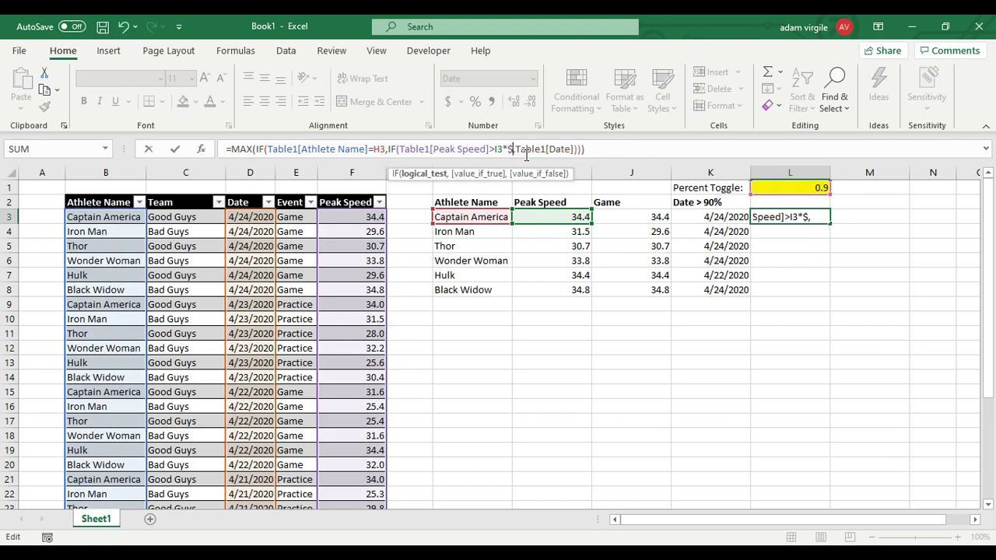
key(F9)
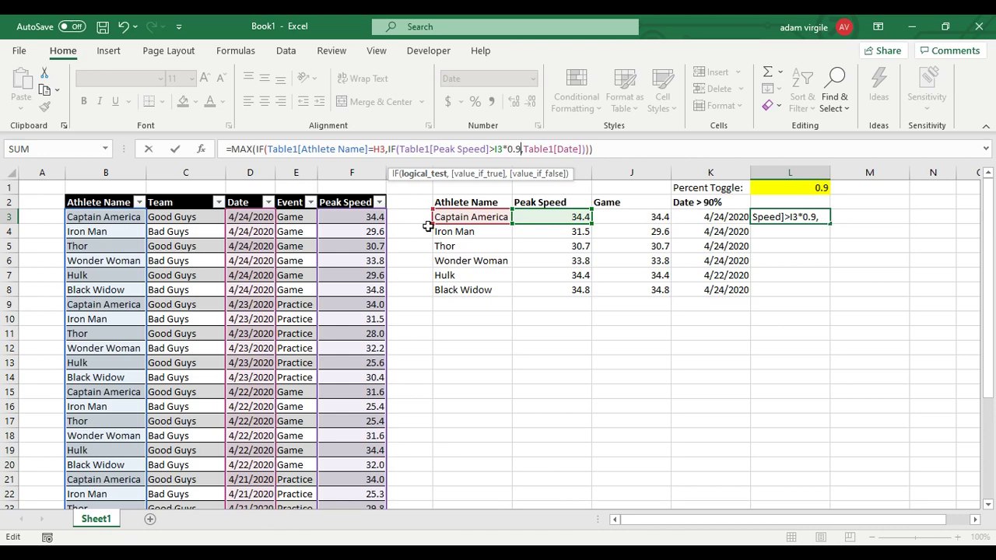
Commit L3's MAX/IF formula with a fixed 0.9 threshold as an array formula, filled down to L8
key(ctrl+shift+Return)
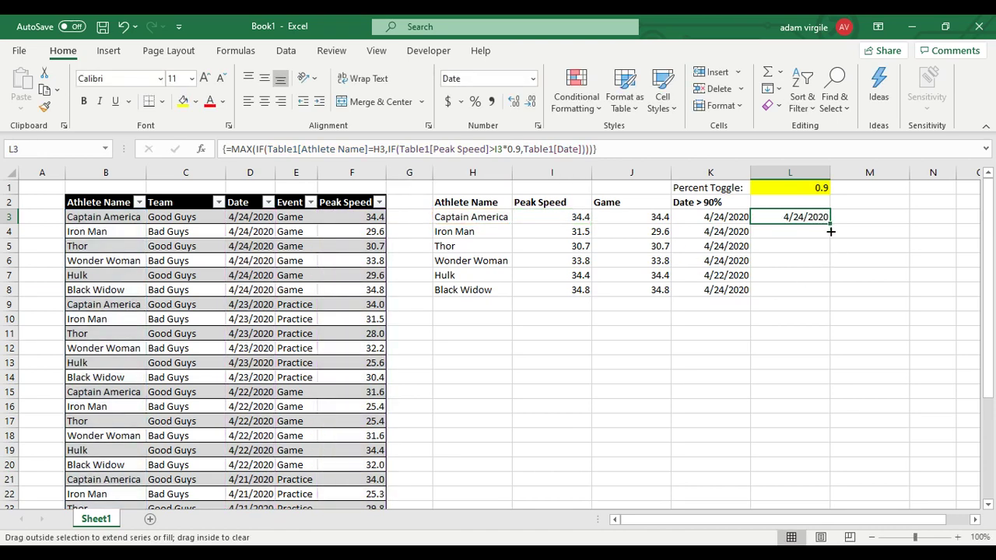
drag(830, 230, 822, 294)
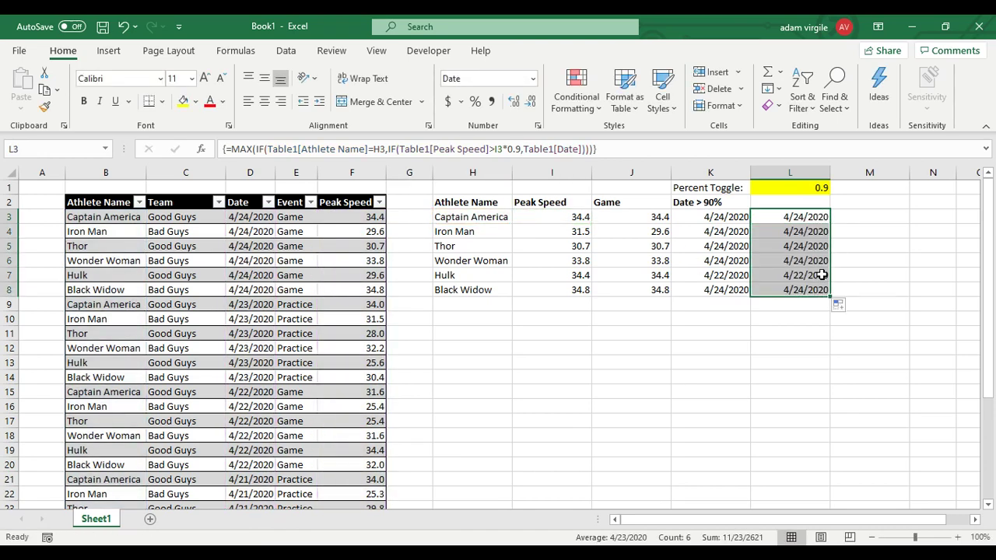
click(822, 275)
Compare the K7 and L7 formulas for the Hulk row without changing either
click(734, 274)
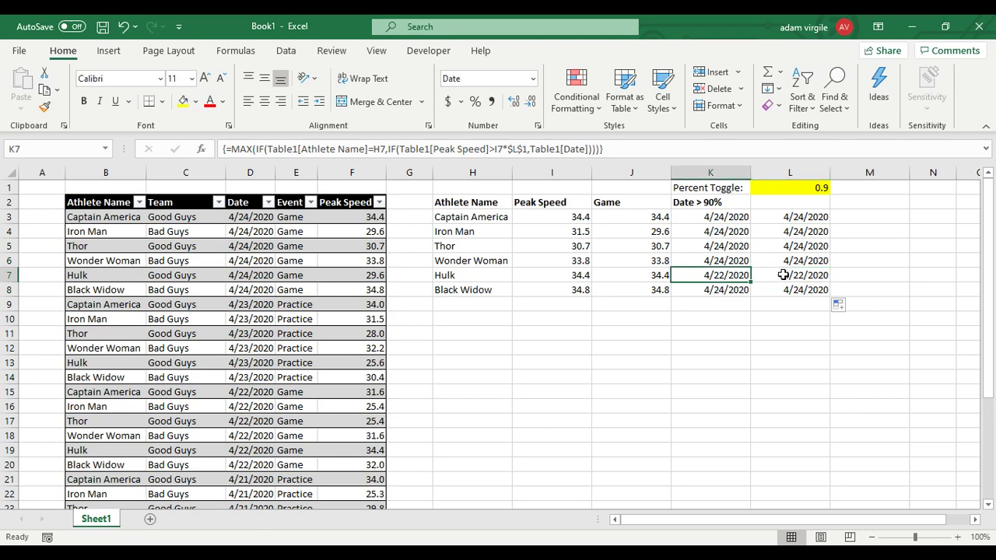
click(518, 149)
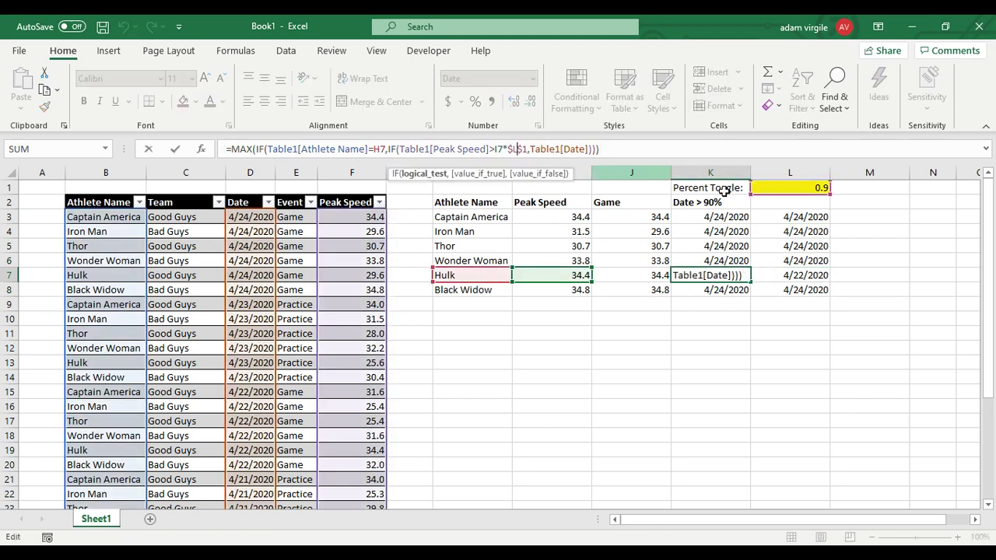
click(794, 274)
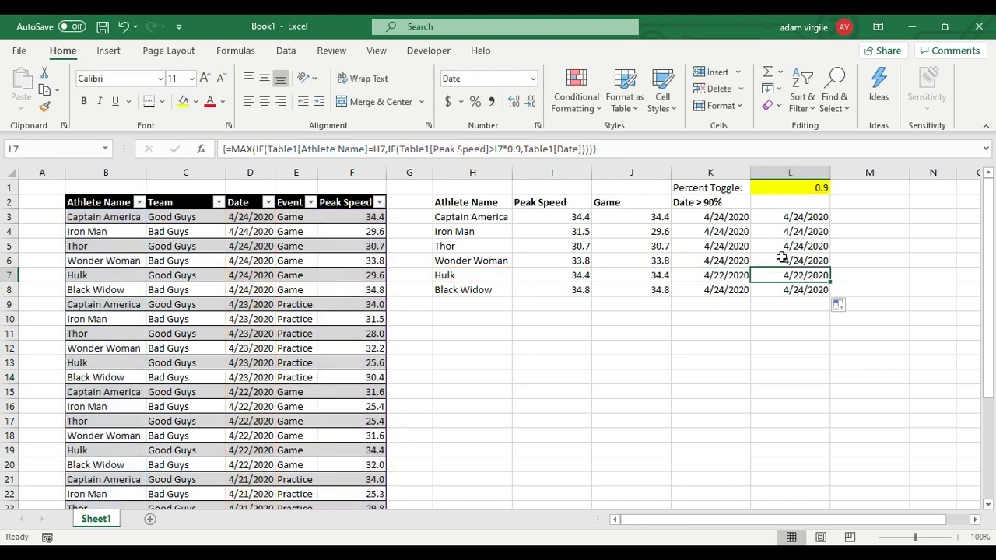
click(540, 150)
key(Escape)
click(722, 276)
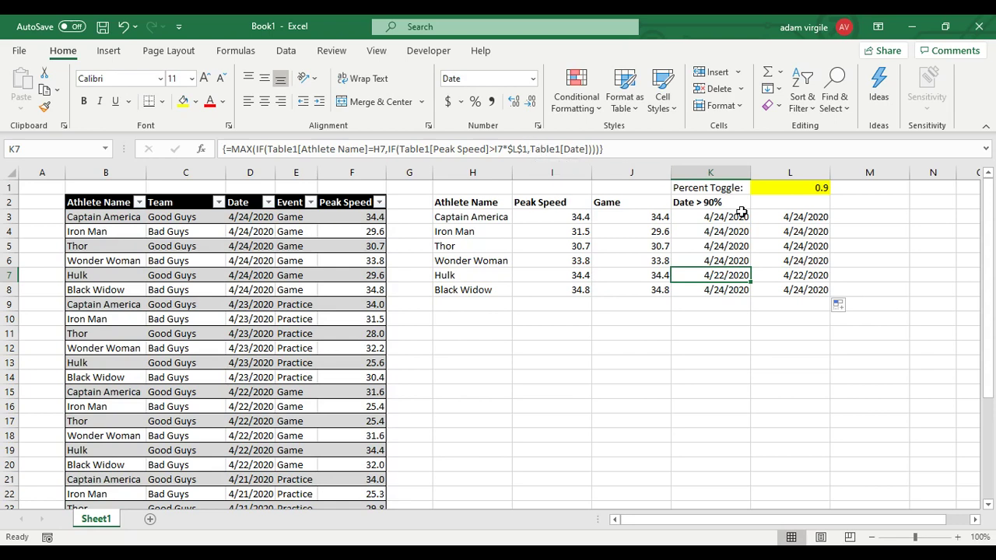
Set the Percent Toggle in L1 to 0.95 and check Iron Man's result in K4
click(779, 190)
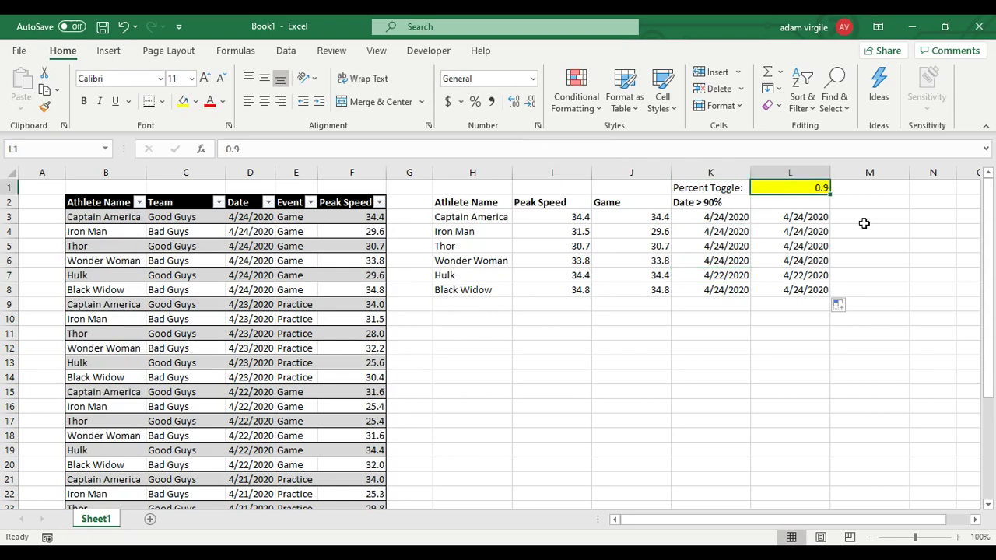
click(732, 279)
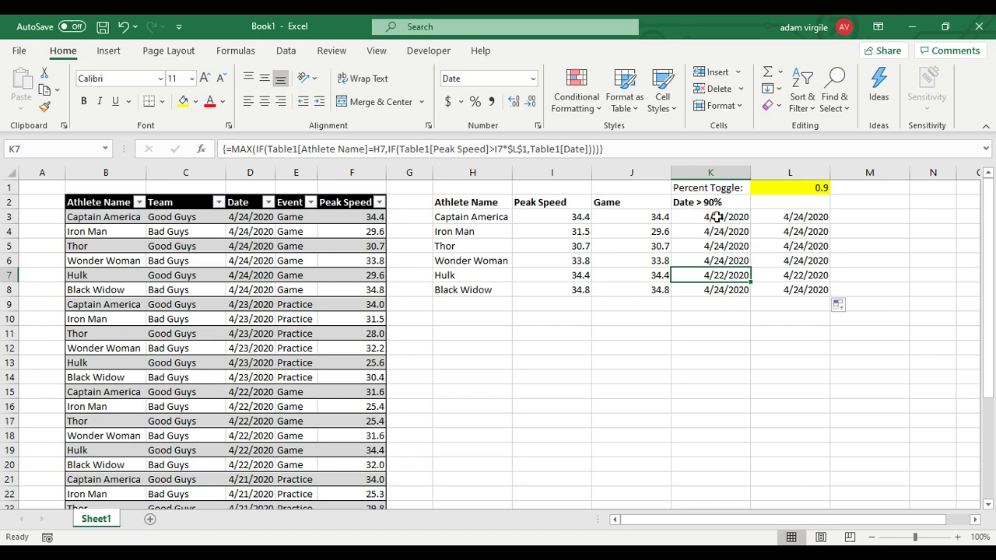
click(791, 188)
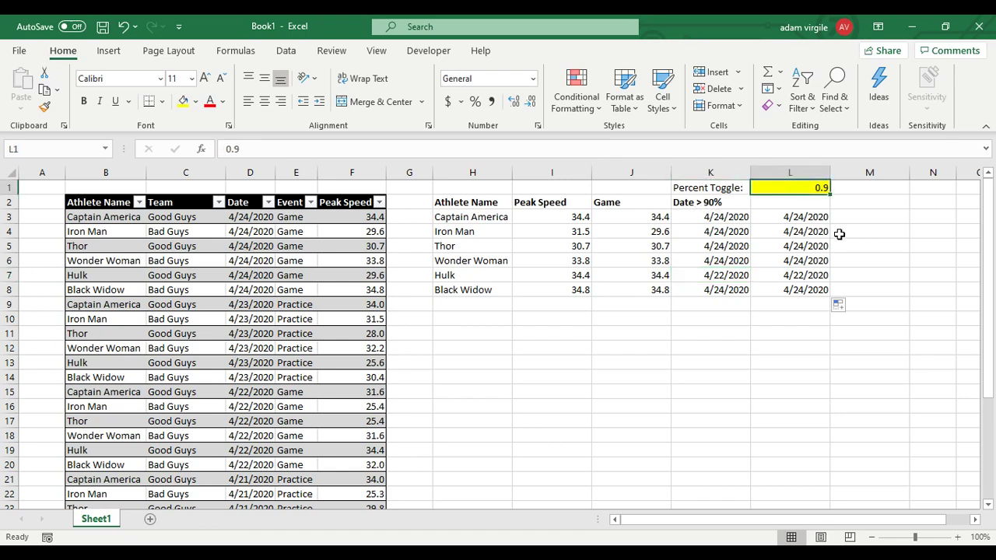
text(0)
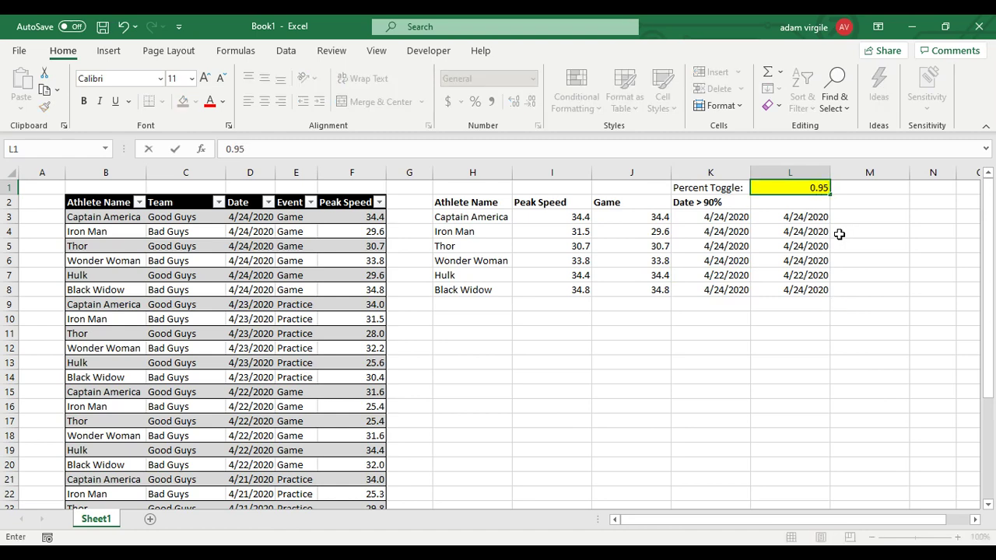
key(Return)
click(735, 232)
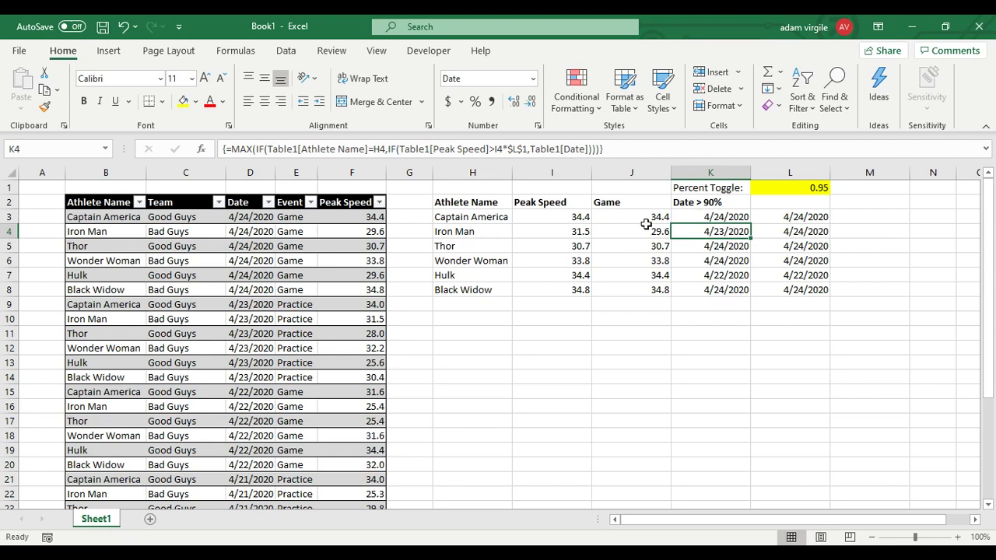
Raise the Percent Toggle in L1 to 0.99 so K4 shows 4/23/2020
click(792, 189)
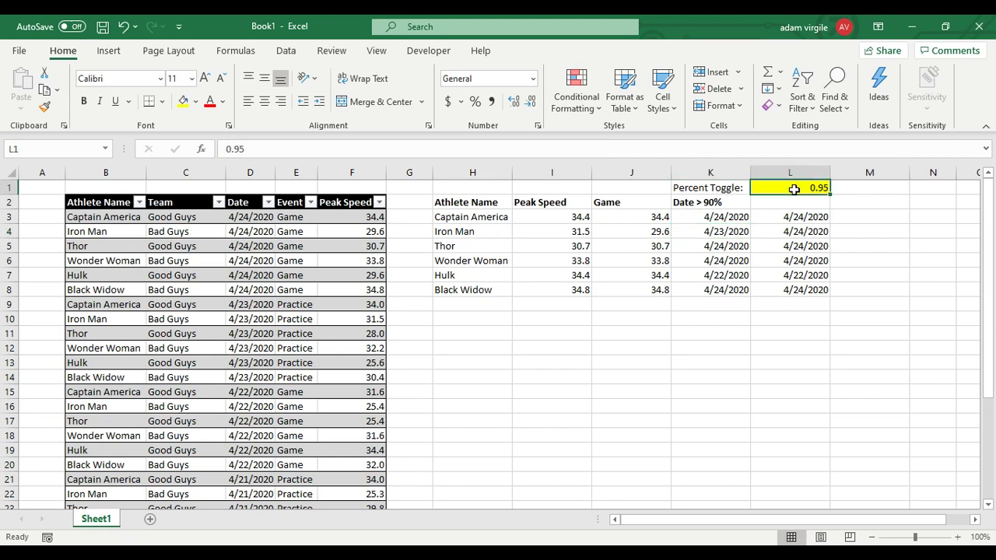
click(730, 229)
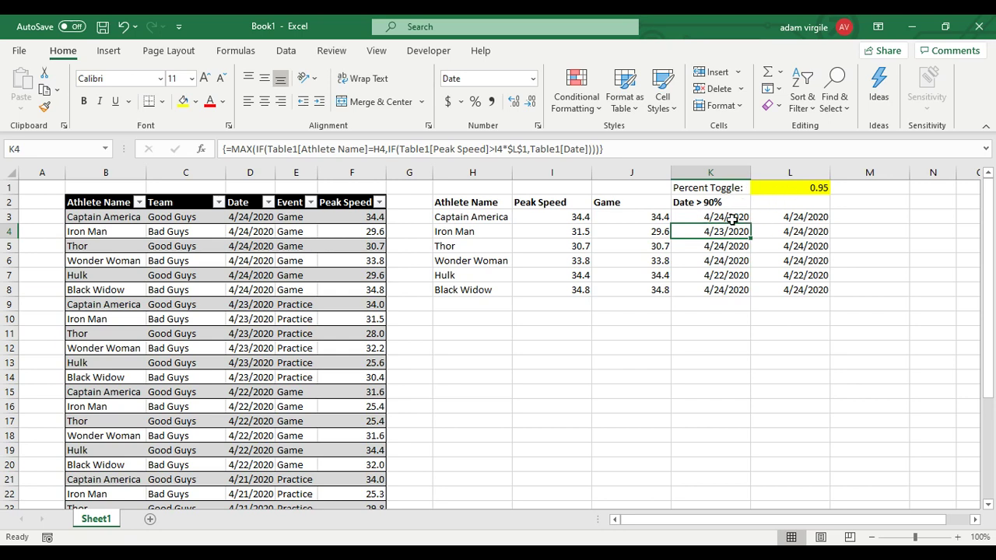
click(778, 189)
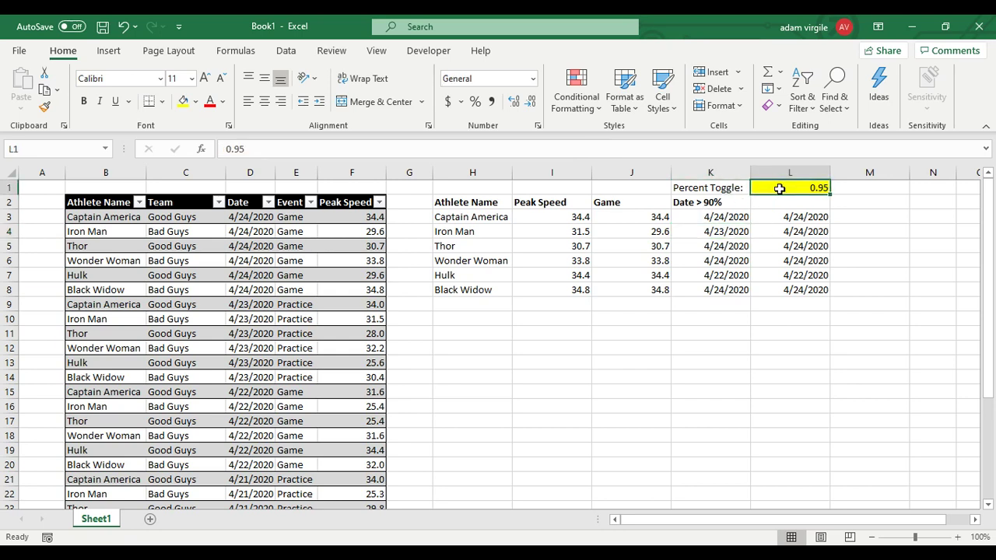
text(0)
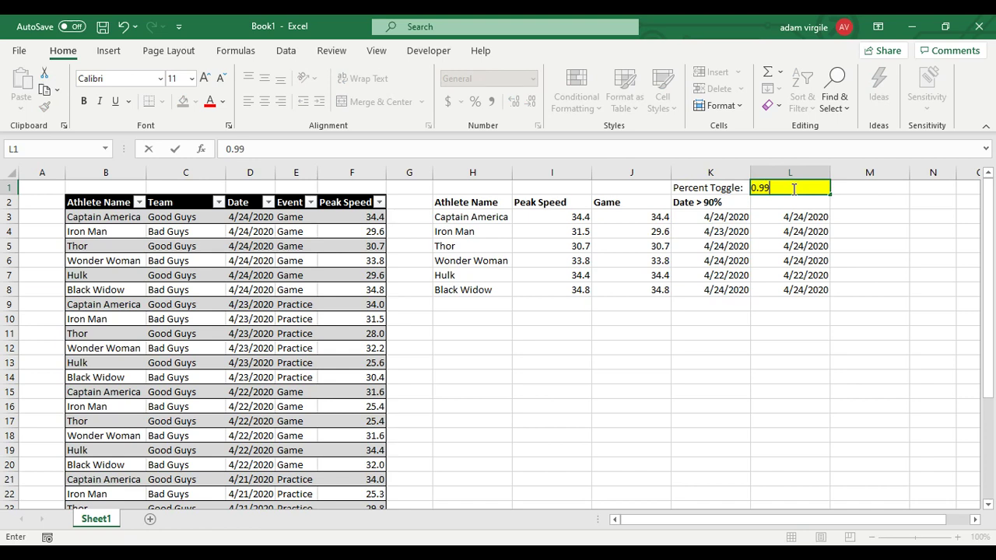
key(Return)
click(743, 231)
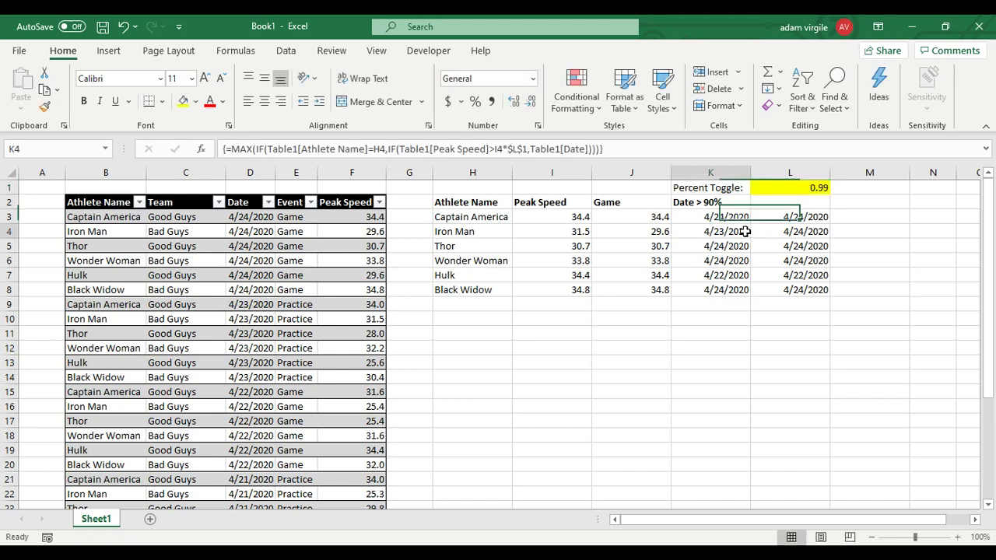
click(775, 186)
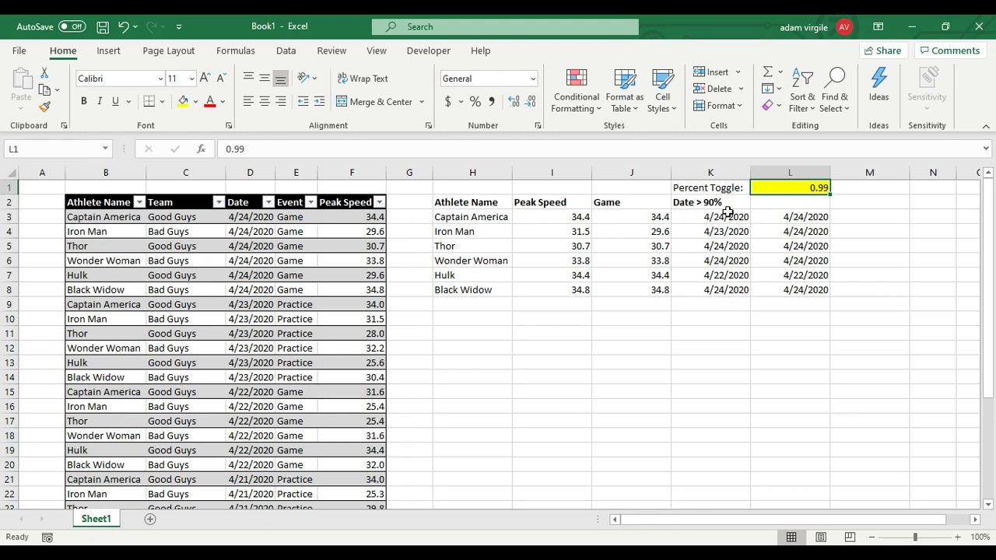
Set the Percent Toggle in L1 to 1 and view K3's recalculated result
text(1)
key(Return)
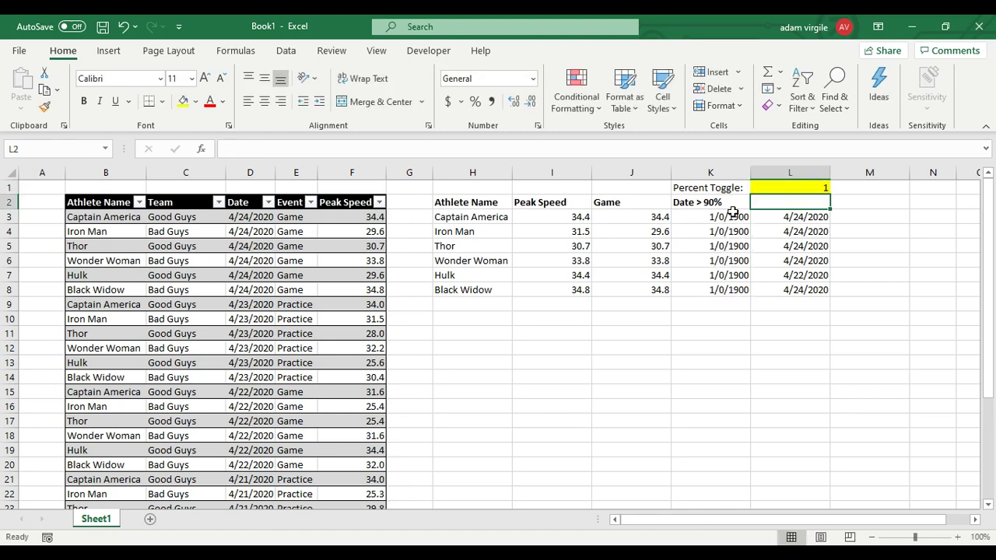
click(726, 220)
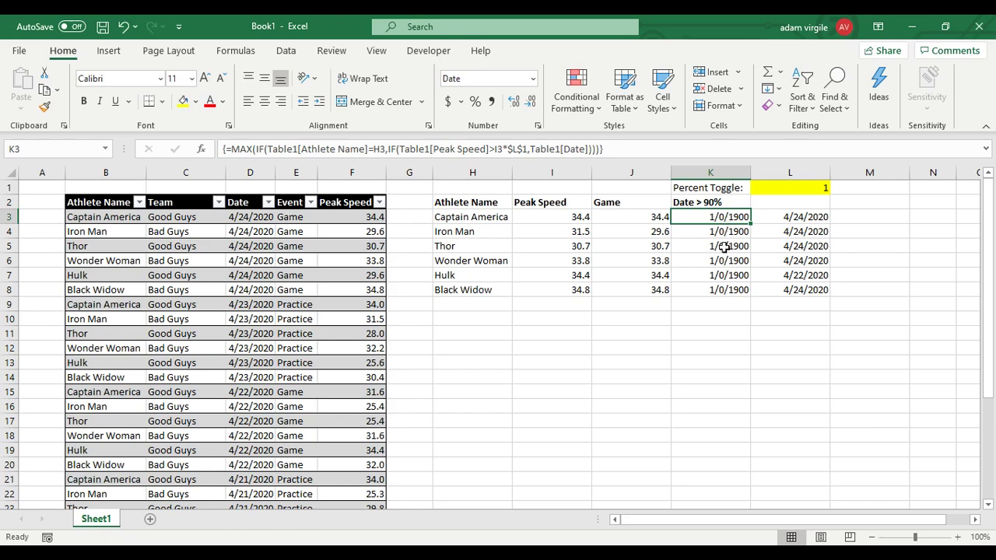
Change K3's comparison from > to >= and recommit it as an array formula
click(421, 148)
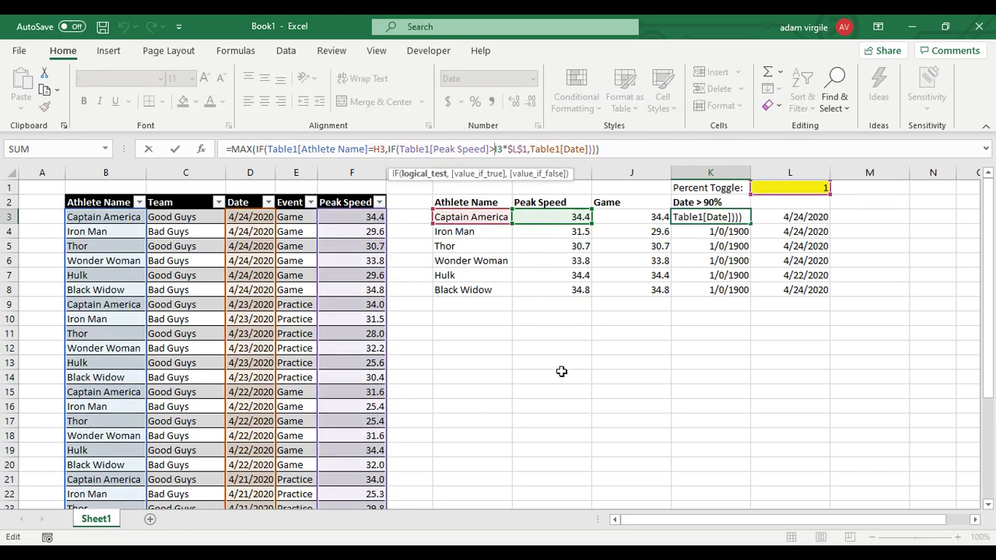
key(ctrl+shift+Return)
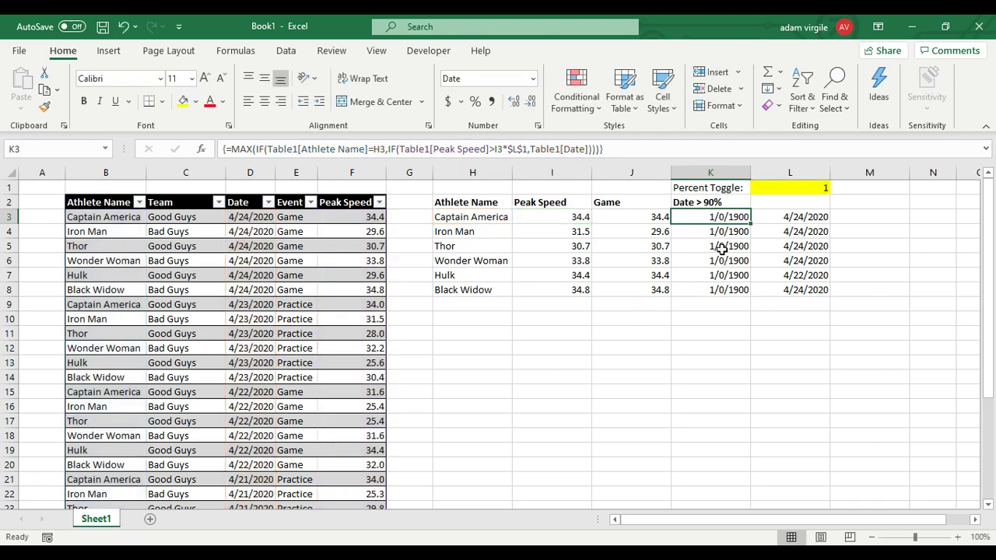
click(494, 148)
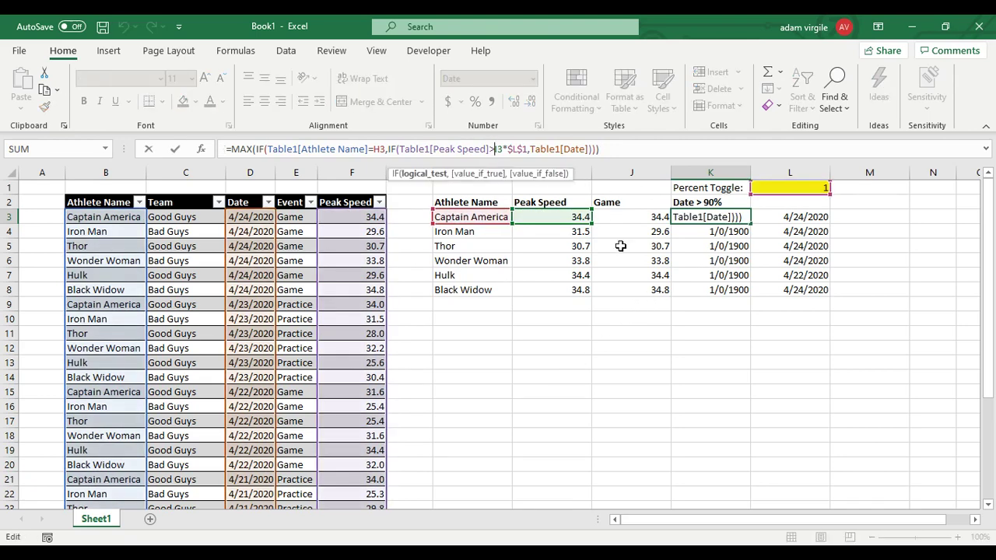
text(=)
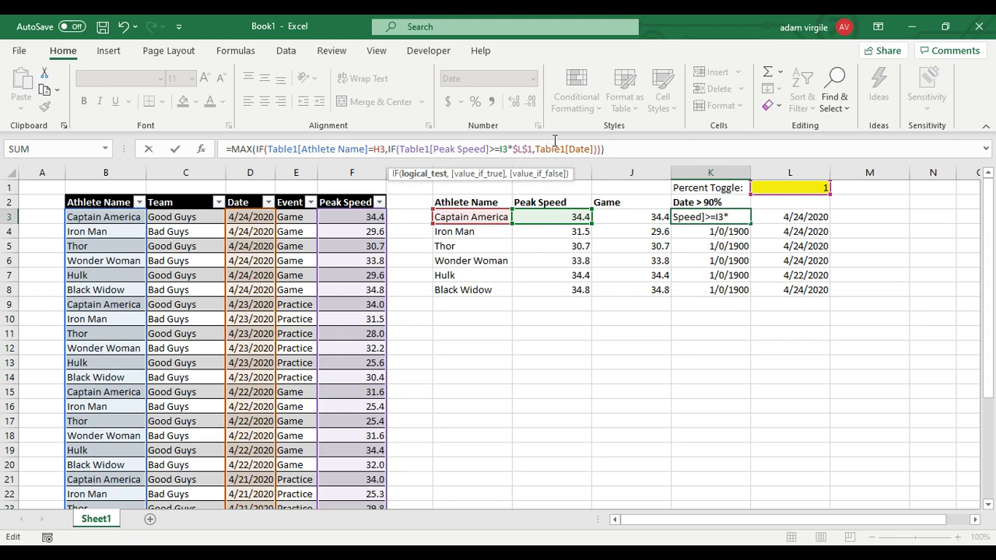
key(ctrl+shift+Return)
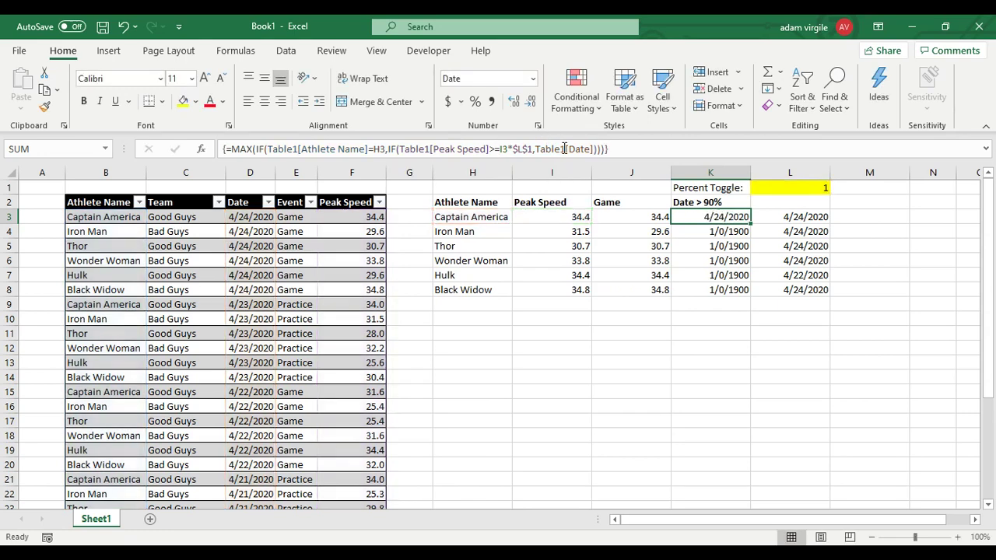
Fill the K3 array formula down to K8 and verify the copied formulas
drag(751, 225, 747, 296)
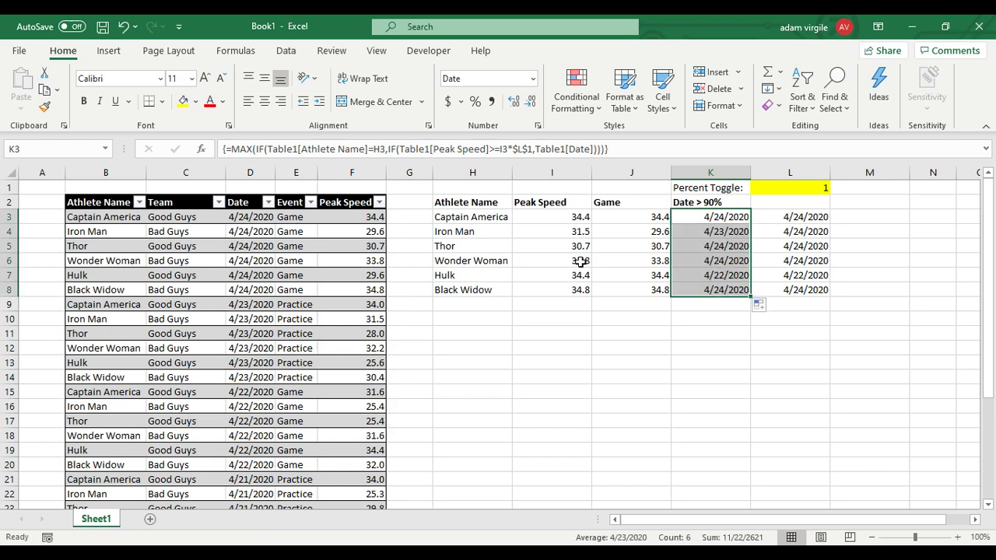
click(708, 232)
click(714, 216)
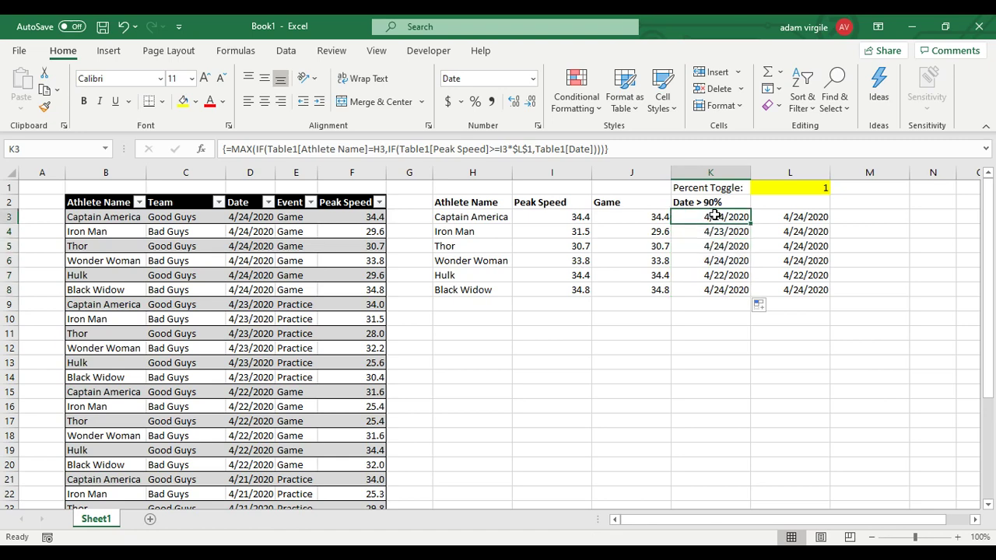
click(525, 149)
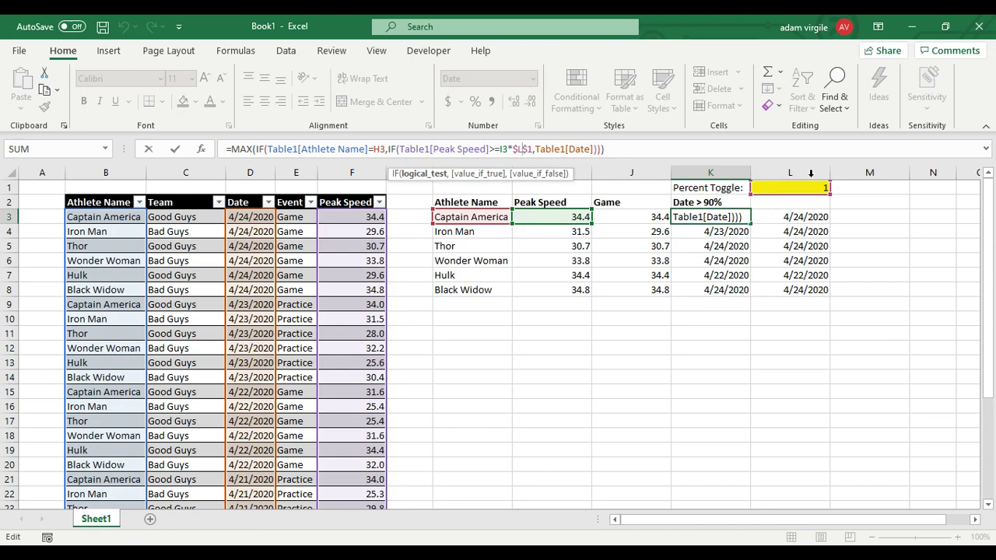
key(ctrl+shift+Return)
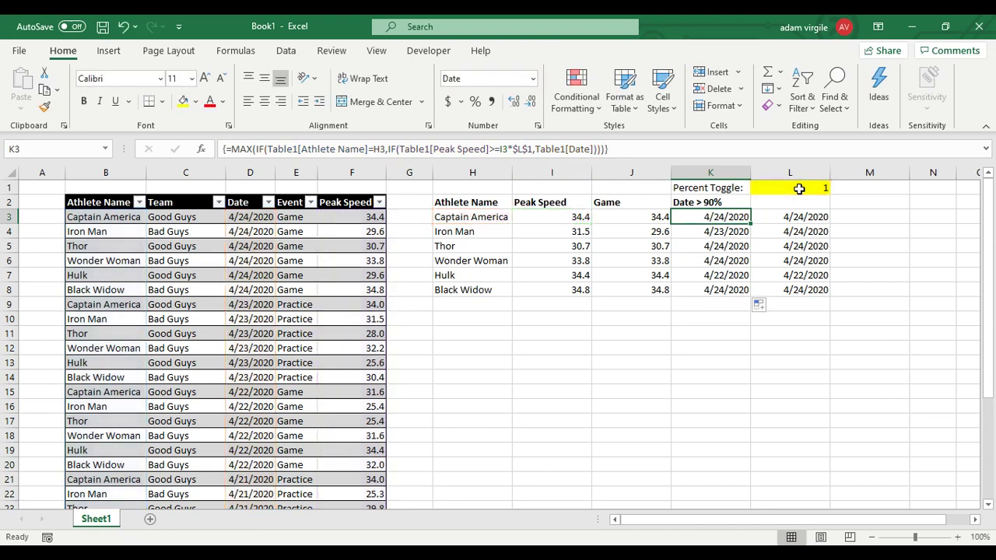
click(504, 148)
key(Escape)
click(785, 187)
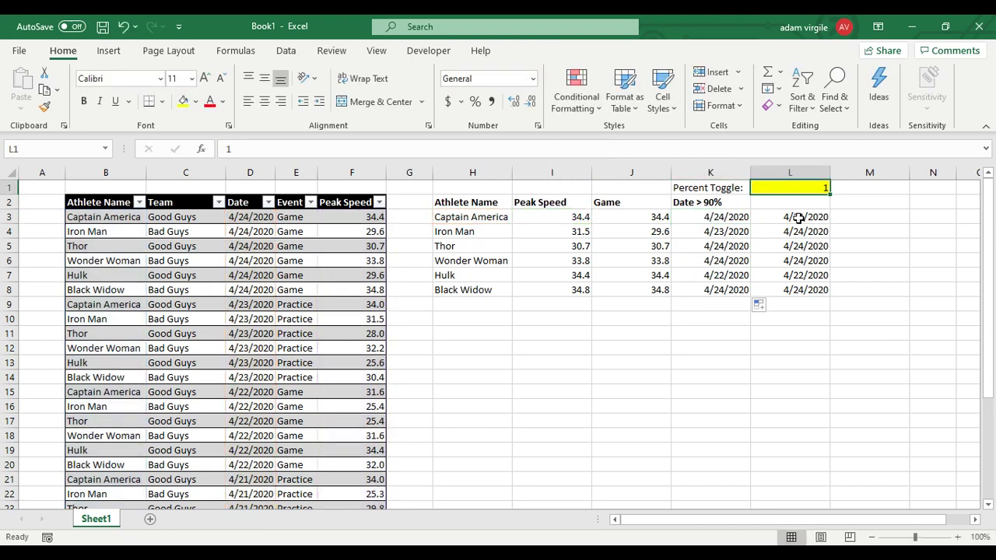
Set Captain America's first Peak Speed in F3 to 10 and check K3
click(381, 231)
key(Up)
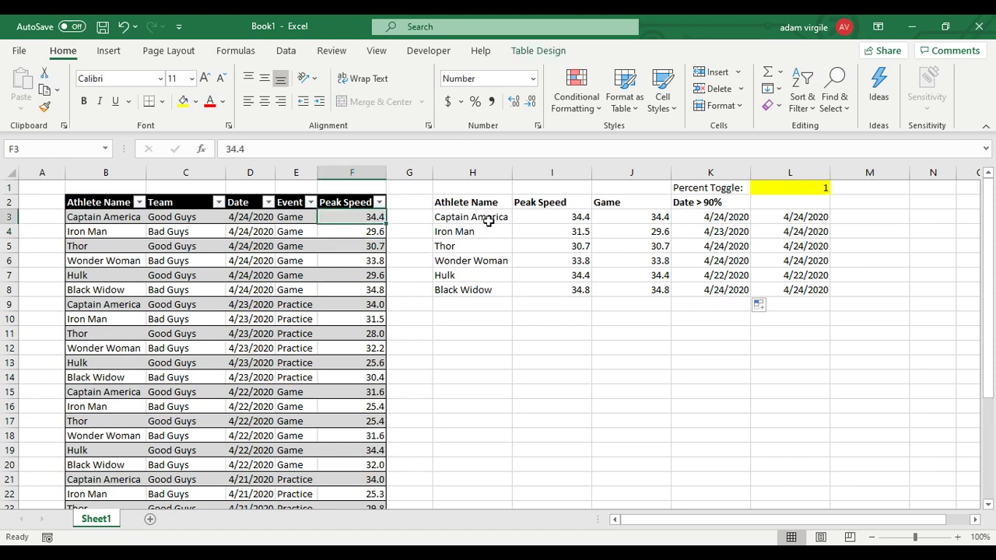
text(10)
key(Return)
click(709, 218)
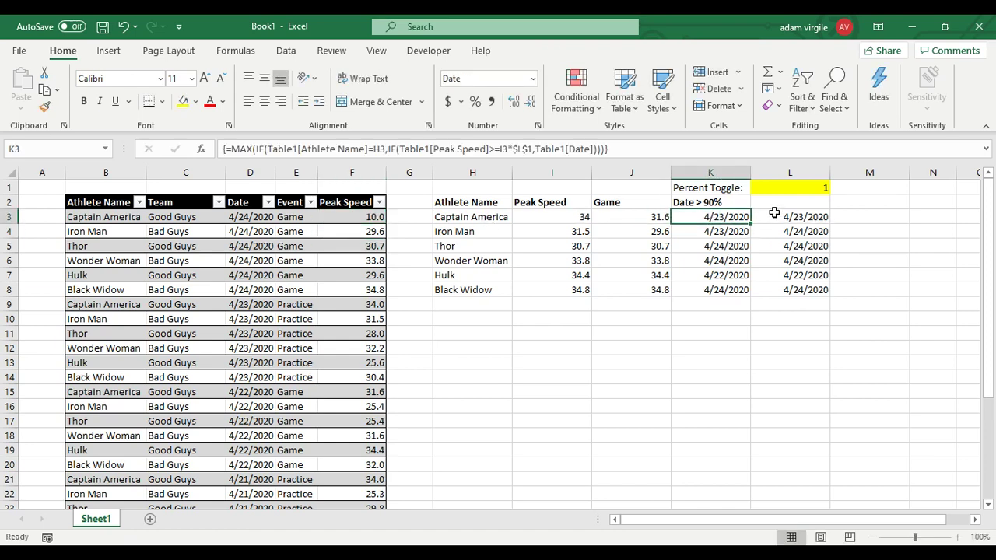
Change the Percent Toggle in L1 to 0.5, then to 0.2
click(800, 189)
text(0.5)
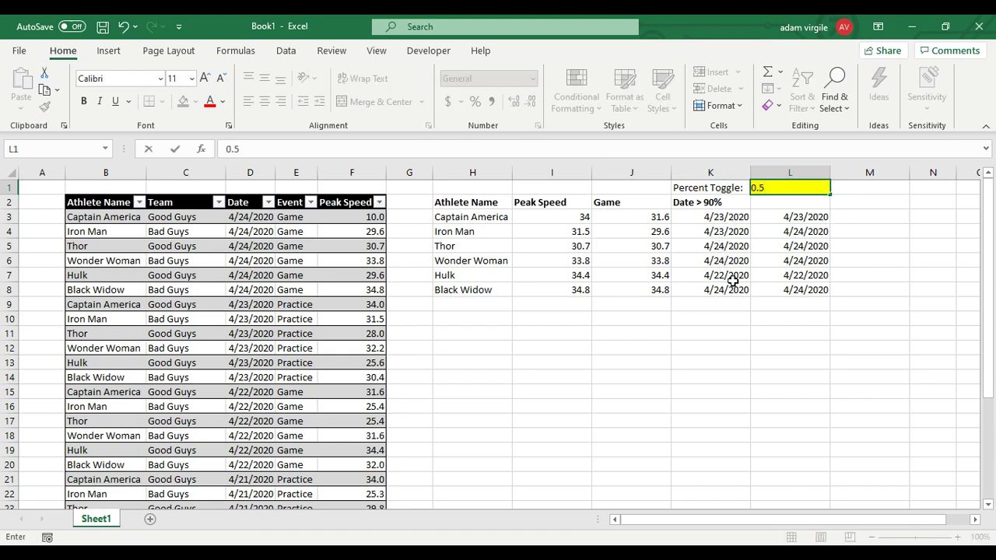
key(Return)
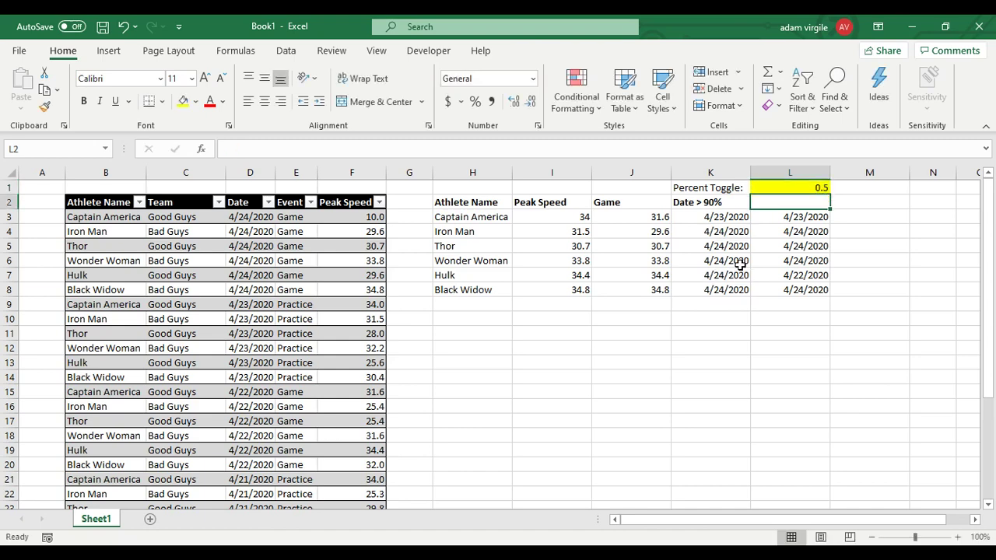
click(796, 188)
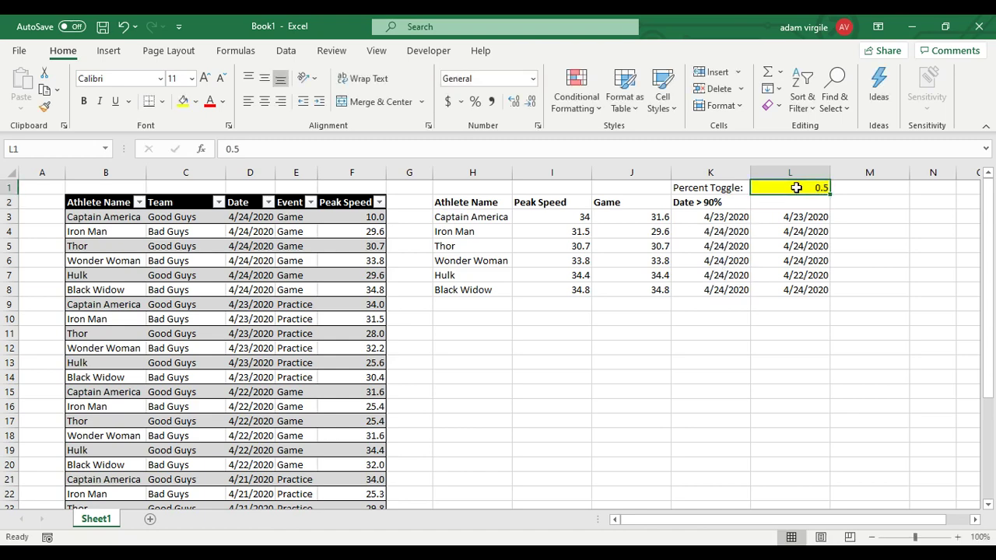
text(0)
key(Return)
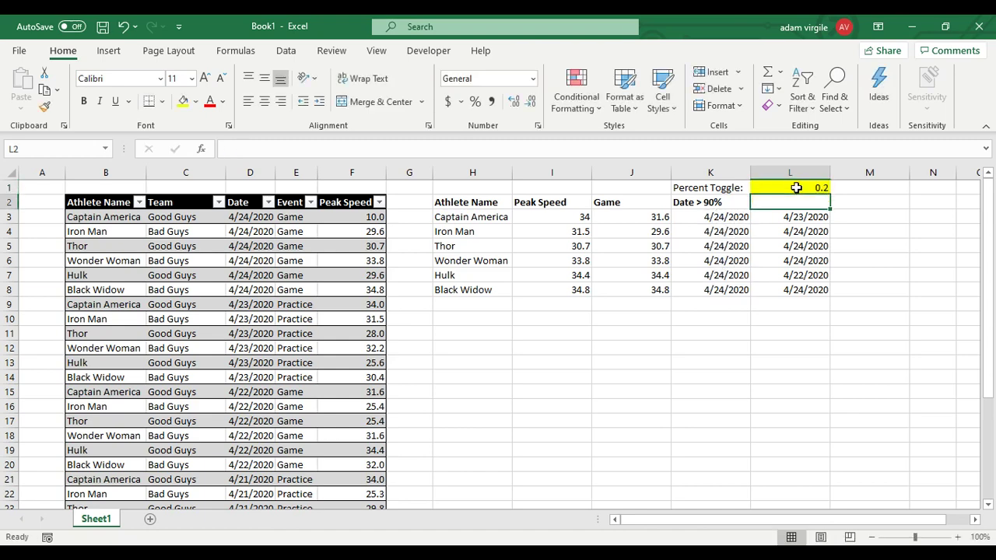
Review the K3:K8 results, now 4/24/2020 for every athlete, and the edited F3 value
drag(743, 217, 721, 286)
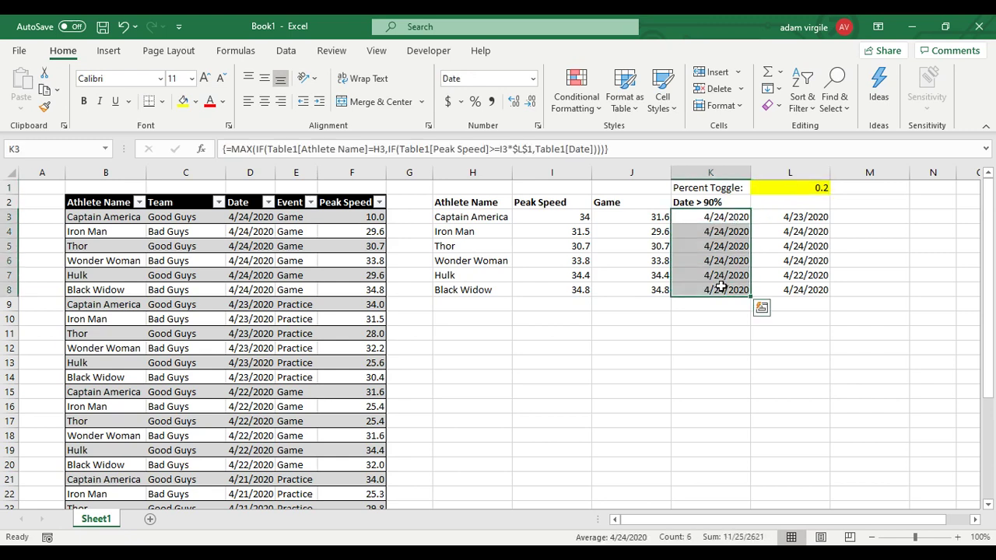
click(721, 286)
click(796, 188)
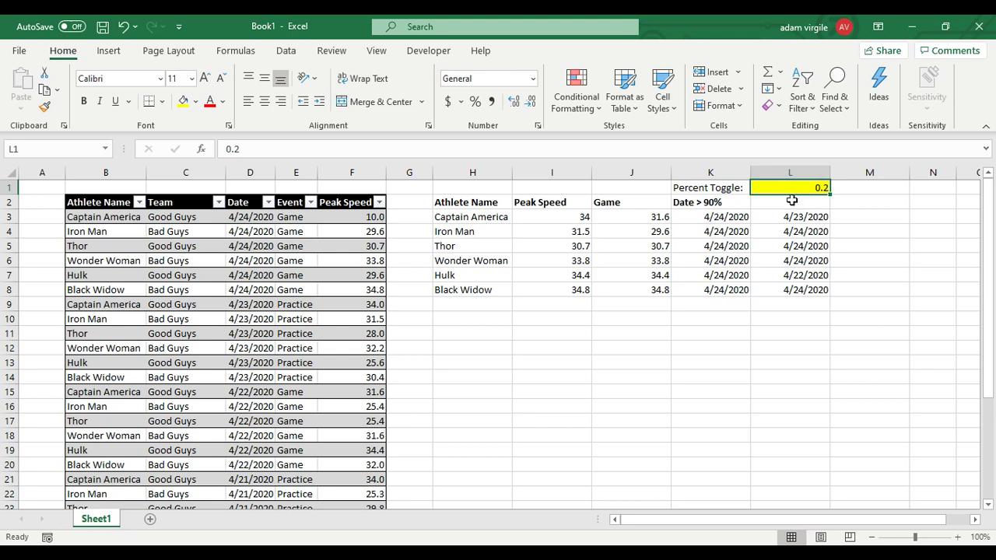
click(233, 222)
click(364, 218)
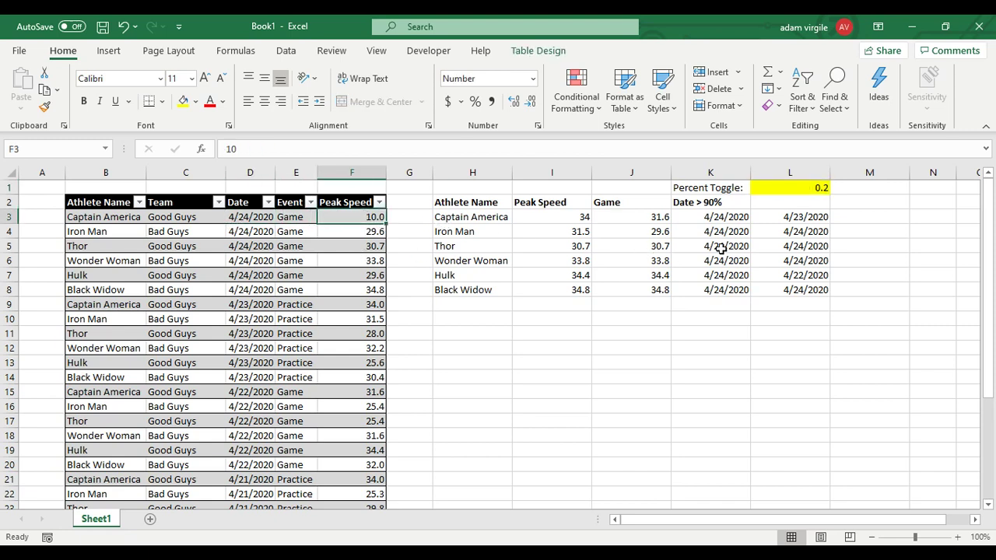